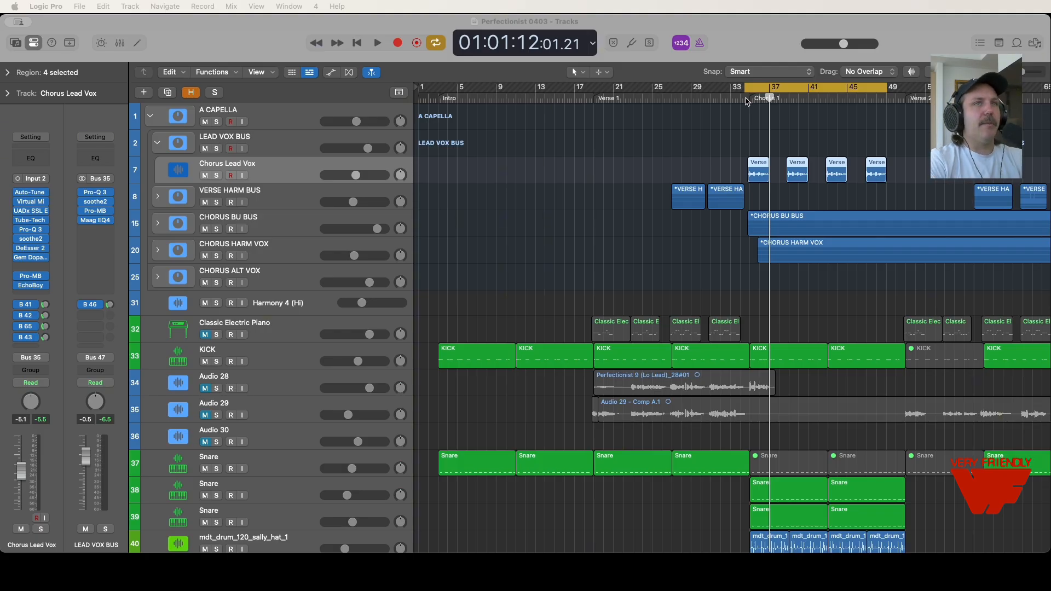
Play the song from the start of Chorus 1 while viewing the LEAD VOX BUS and Chorus Lead Vox channel strips, and stop
click(746, 99)
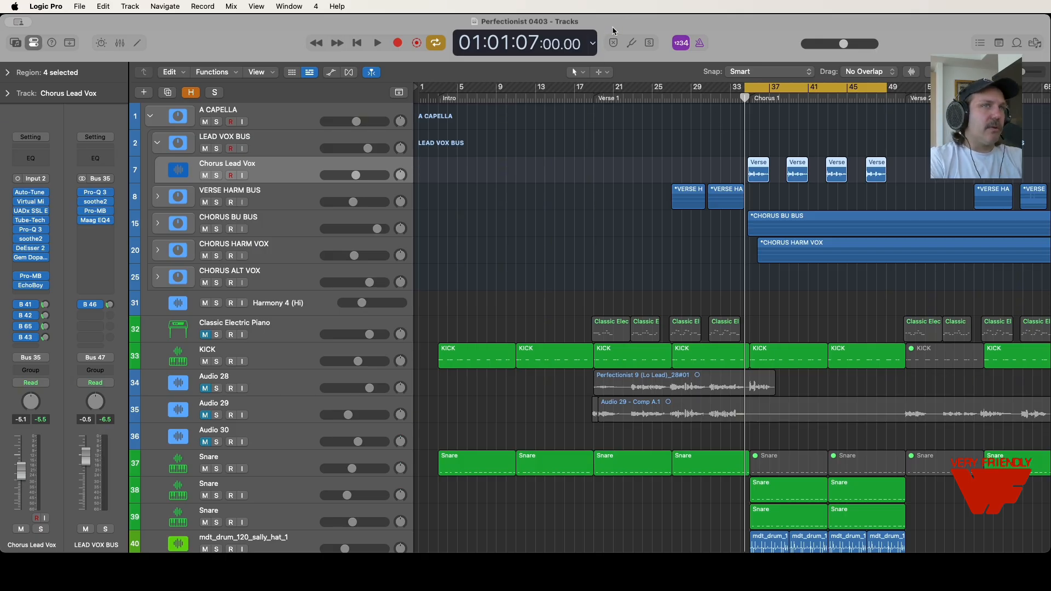
key(space)
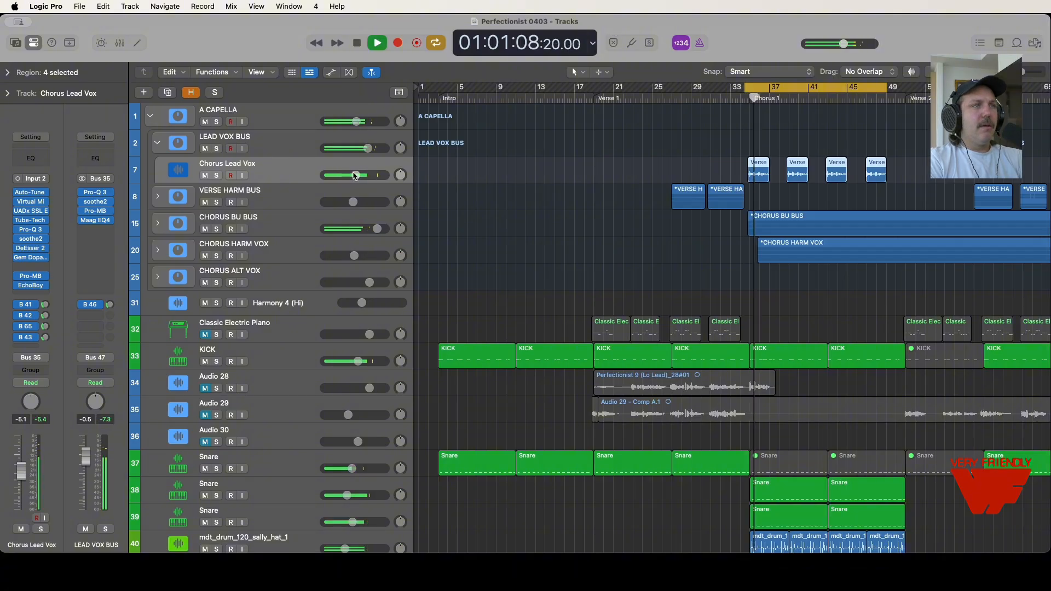
mouse_move(356, 176)
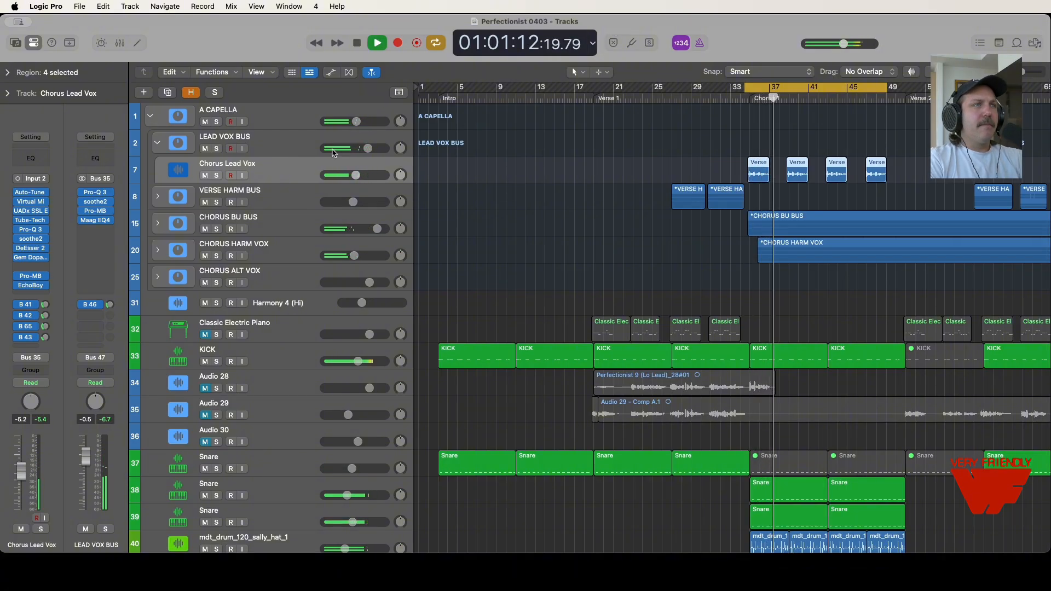
click(279, 142)
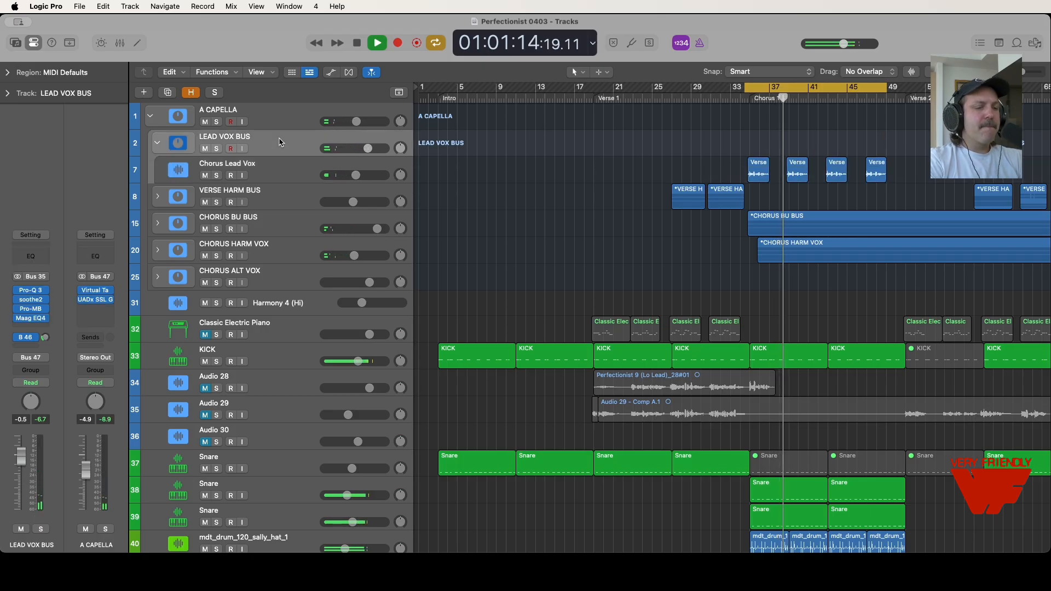
click(294, 169)
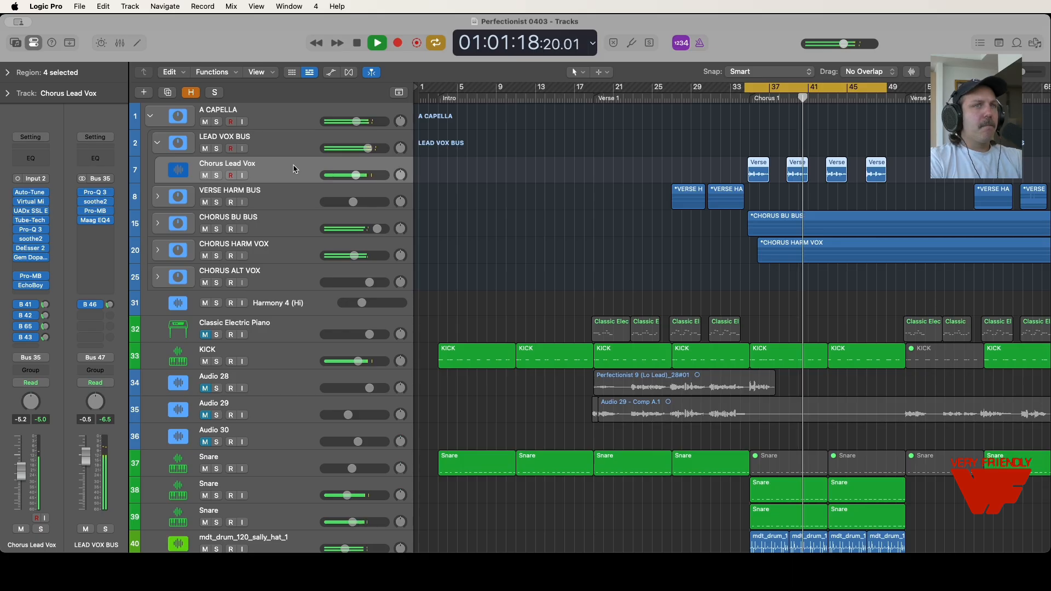
key(space)
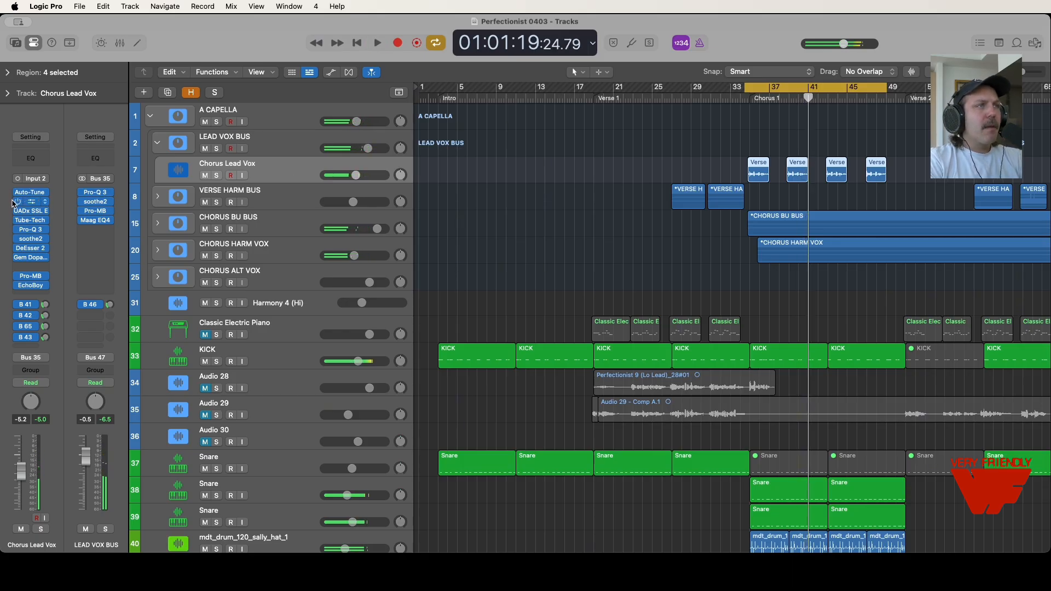
Bypass every insert plug-in and all four sends (B 41, B 42, B 65, B 43) on the Chorus Lead Vox channel
click(17, 235)
click(17, 238)
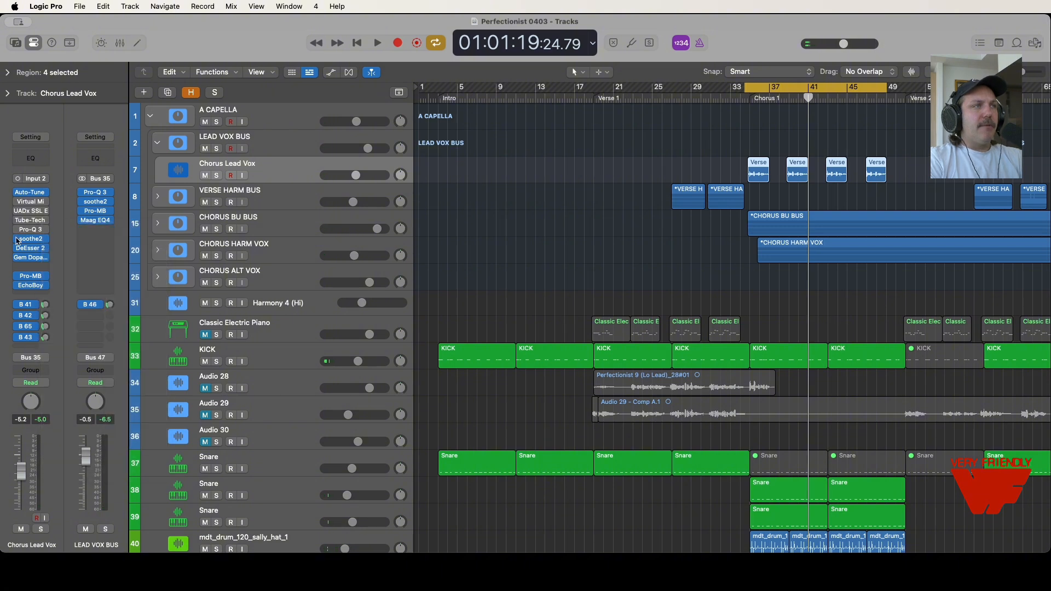
click(17, 239)
click(17, 248)
click(17, 258)
click(17, 276)
click(17, 304)
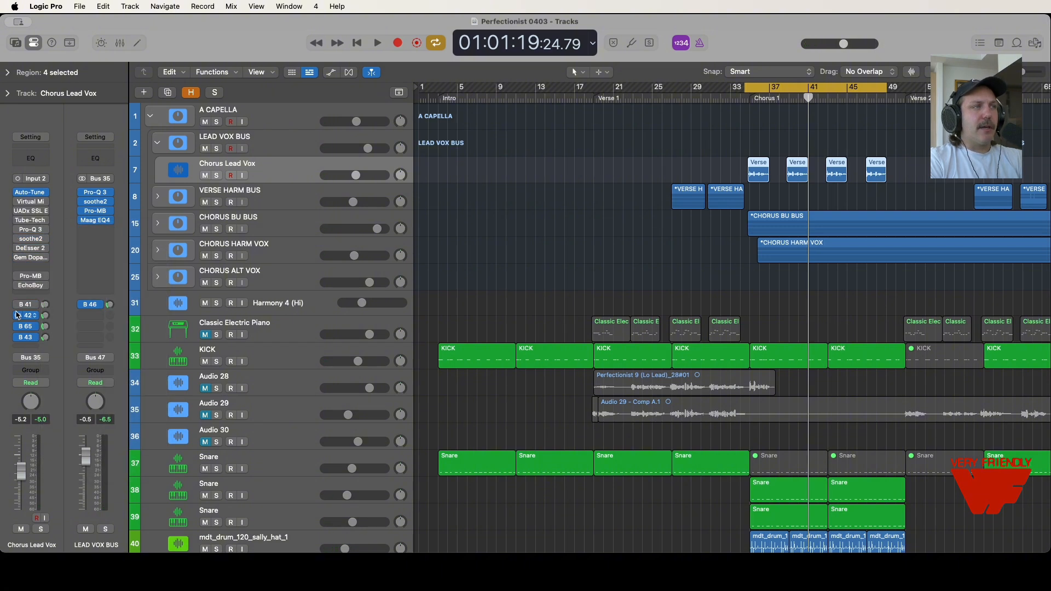
click(17, 326)
click(17, 337)
alt+click(17, 192)
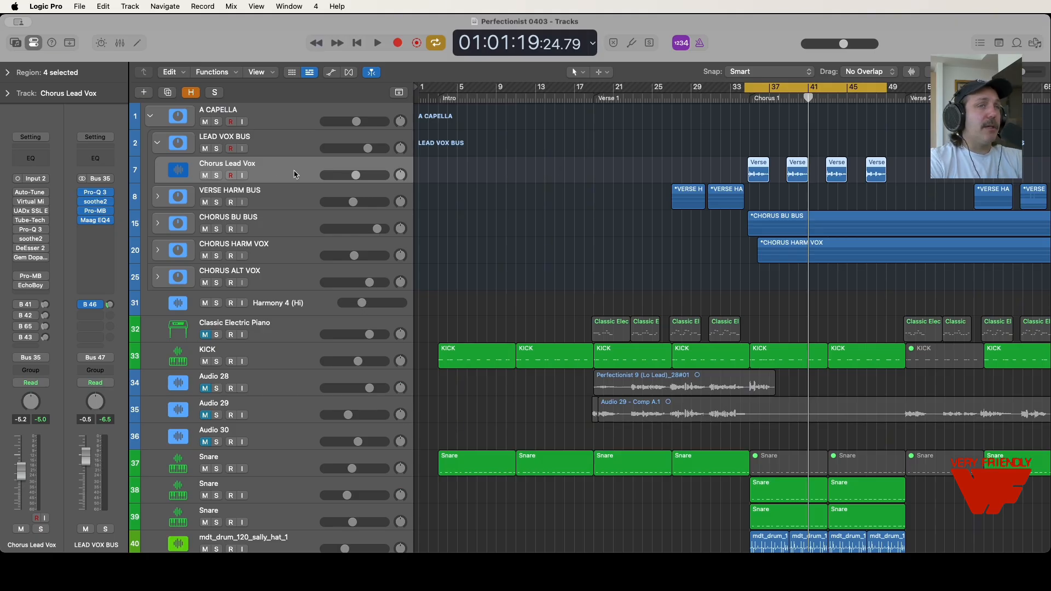
Solo the Chorus Lead Vox track and audition the unprocessed vocal from the start of Chorus 1
key(space)
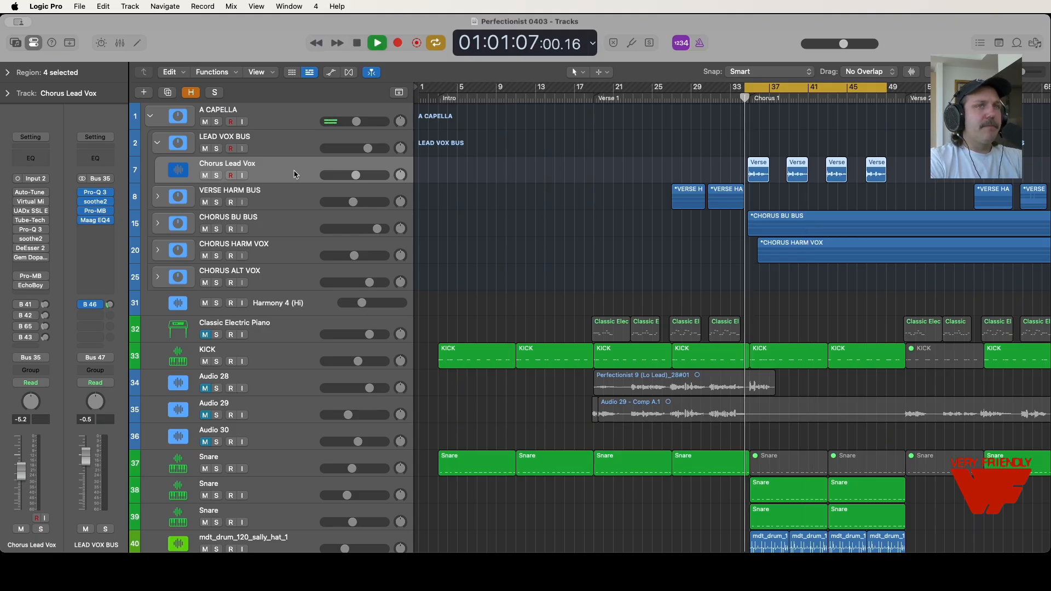
click(217, 175)
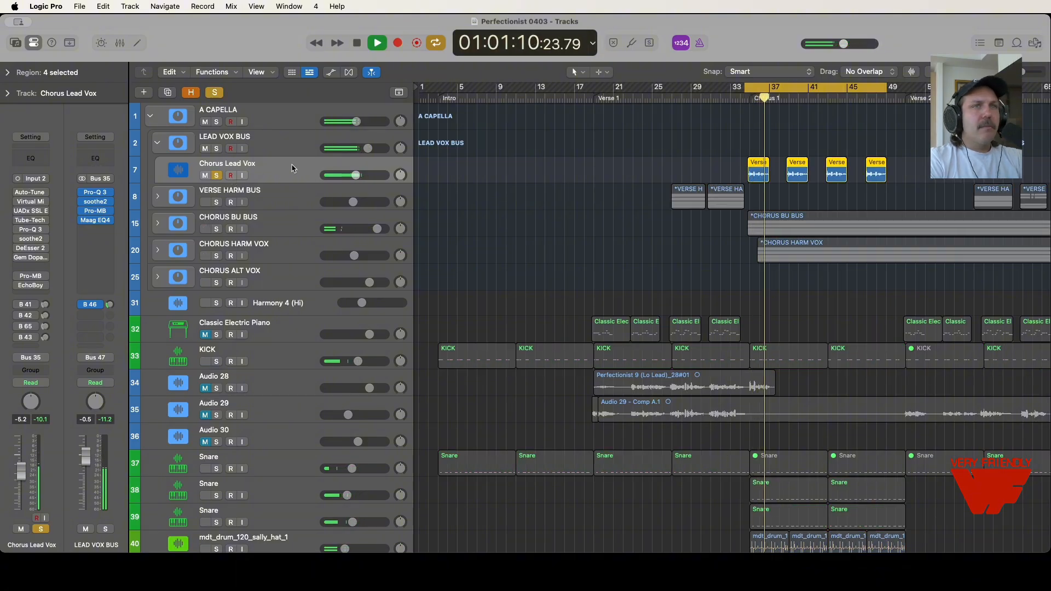
key(space)
Mute the VERSE HARM BUS, CHORUS BU BUS, CHORUS HARM VOX and CHORUS ALT VOX tracks
click(205, 202)
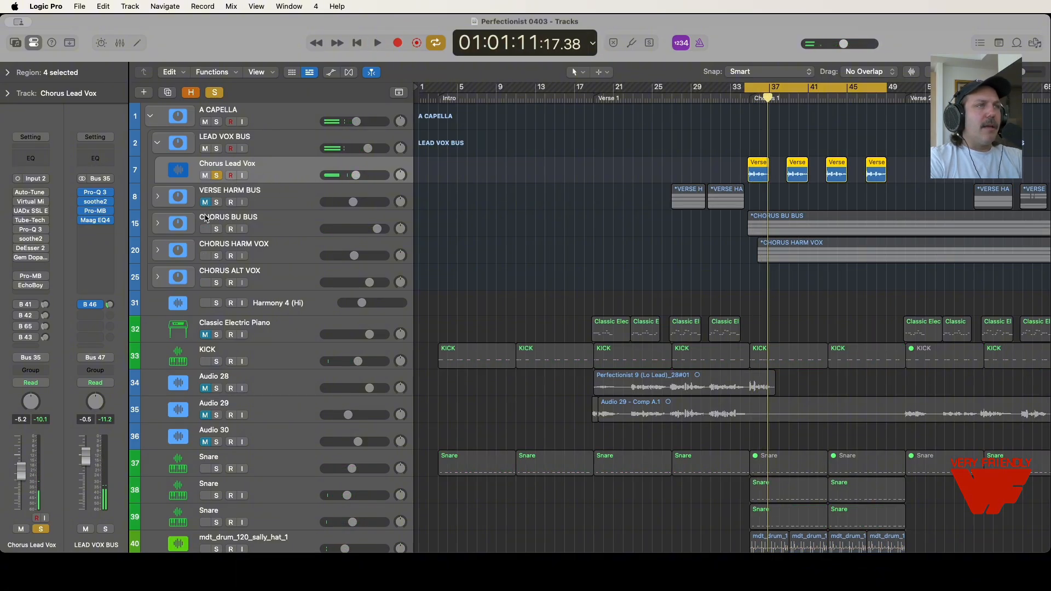
click(205, 228)
click(206, 256)
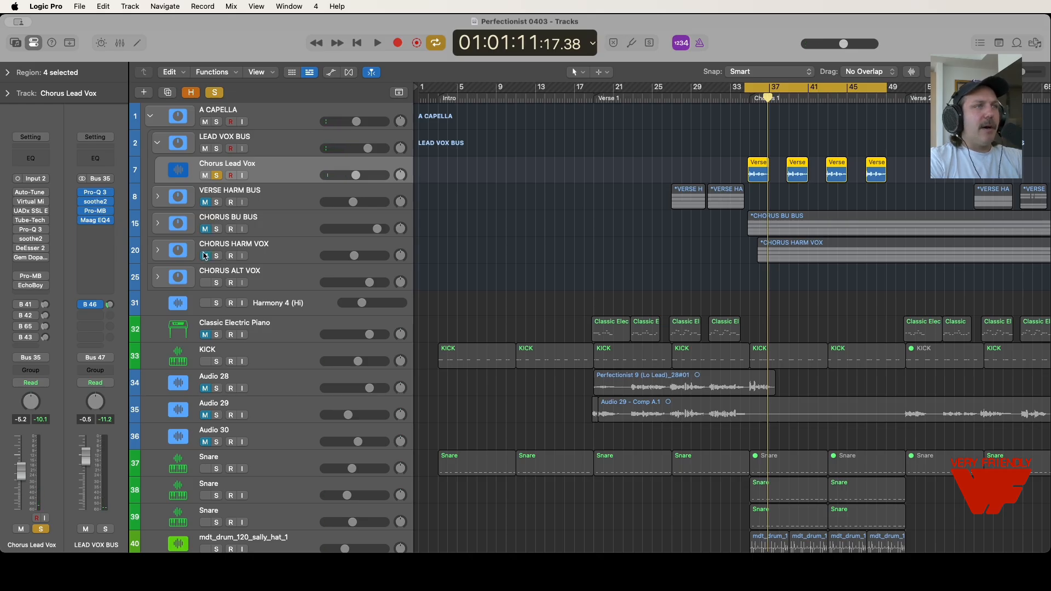
click(206, 283)
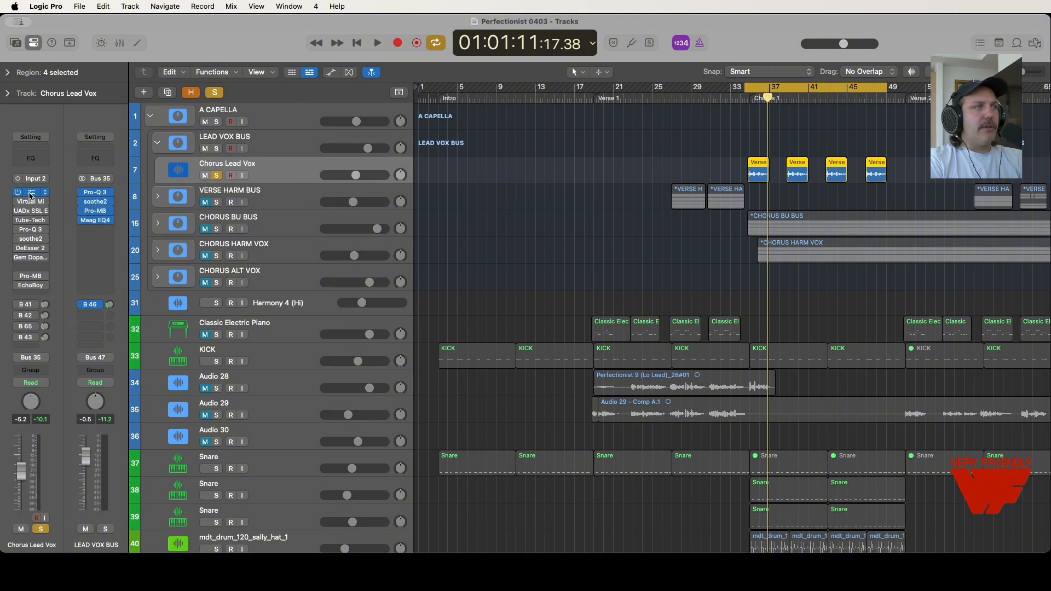
Re-enable Auto-Tune Pro on Chorus Lead Vox, view its pitch graph and close the plug-in window
click(31, 195)
drag(547, 118, 426, 95)
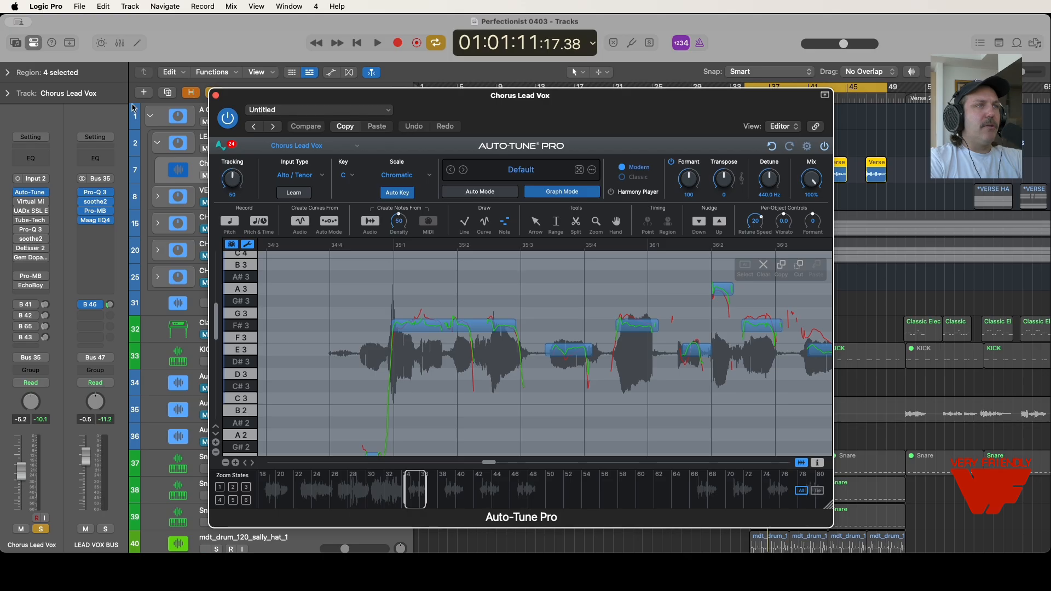
click(215, 96)
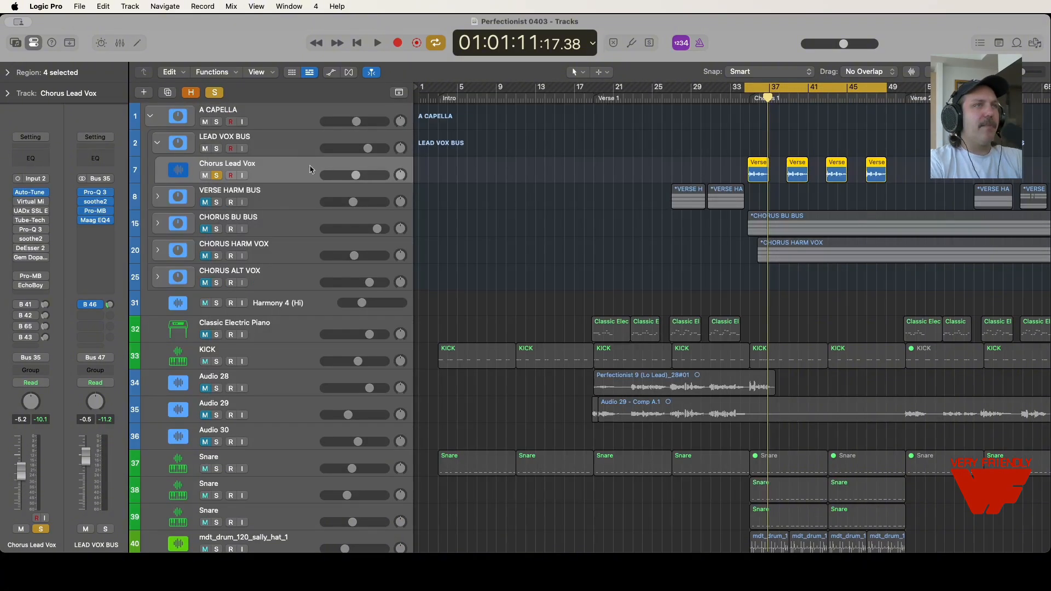
Re-enable Virtual Mix Rack on Chorus Lead Vox, set the Virtual Channel input to +4.41 dB and audition the vocal
mouse_move(18, 202)
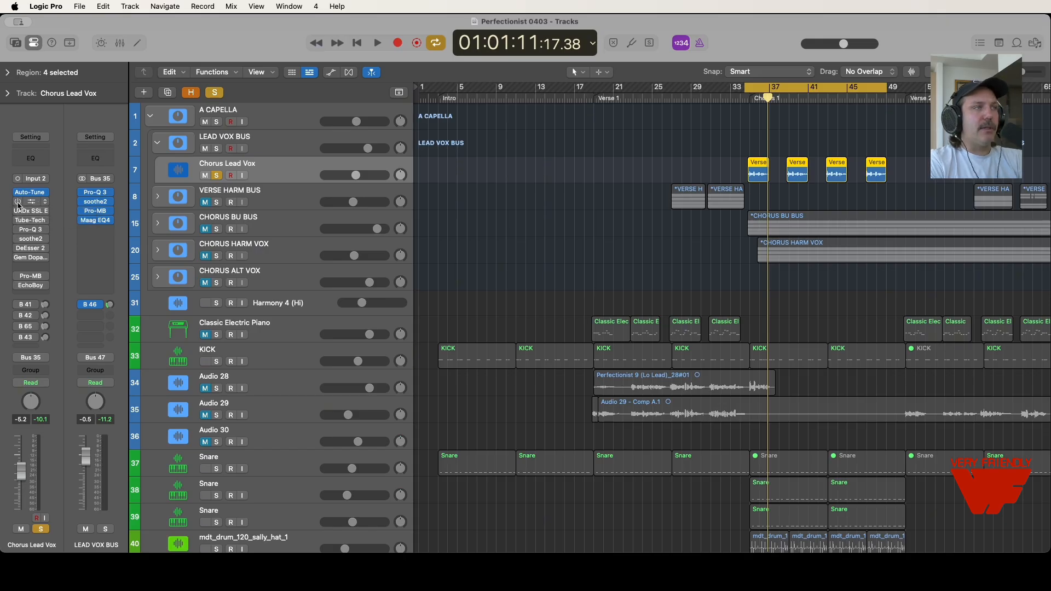
click(31, 203)
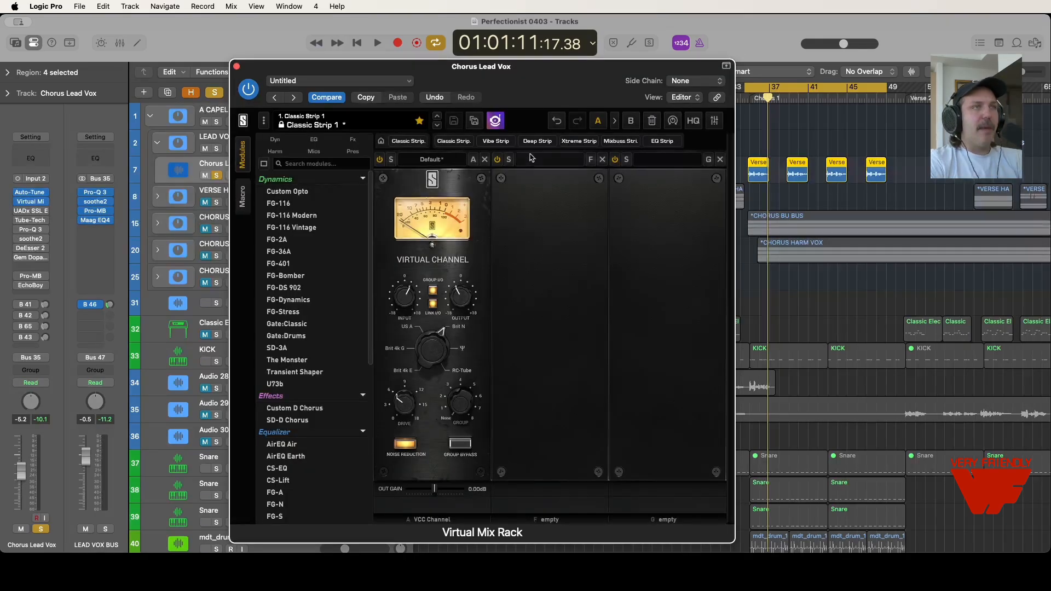
drag(524, 76, 504, 68)
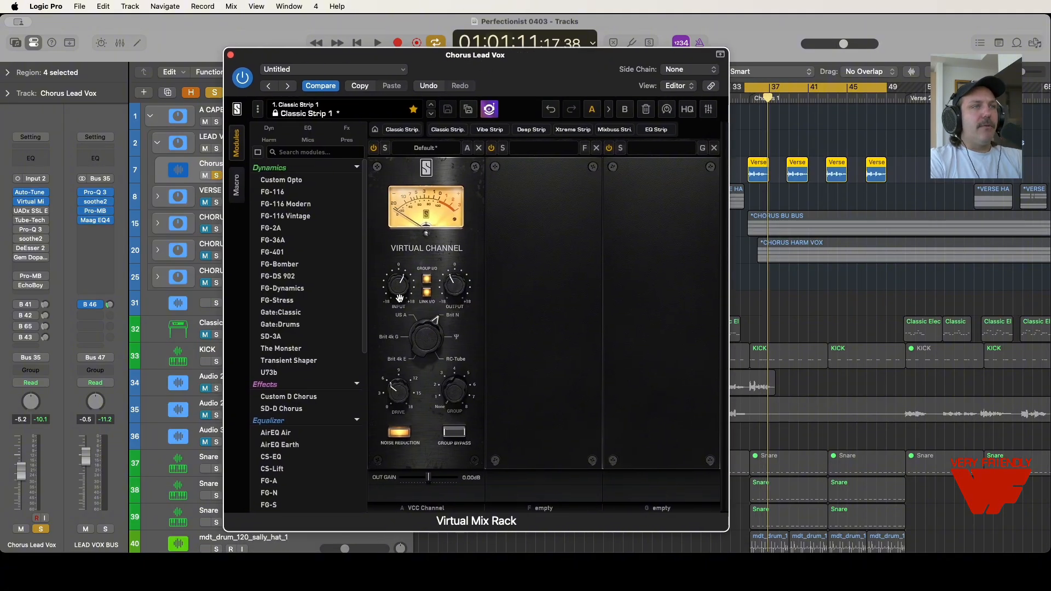
drag(475, 66, 465, 67)
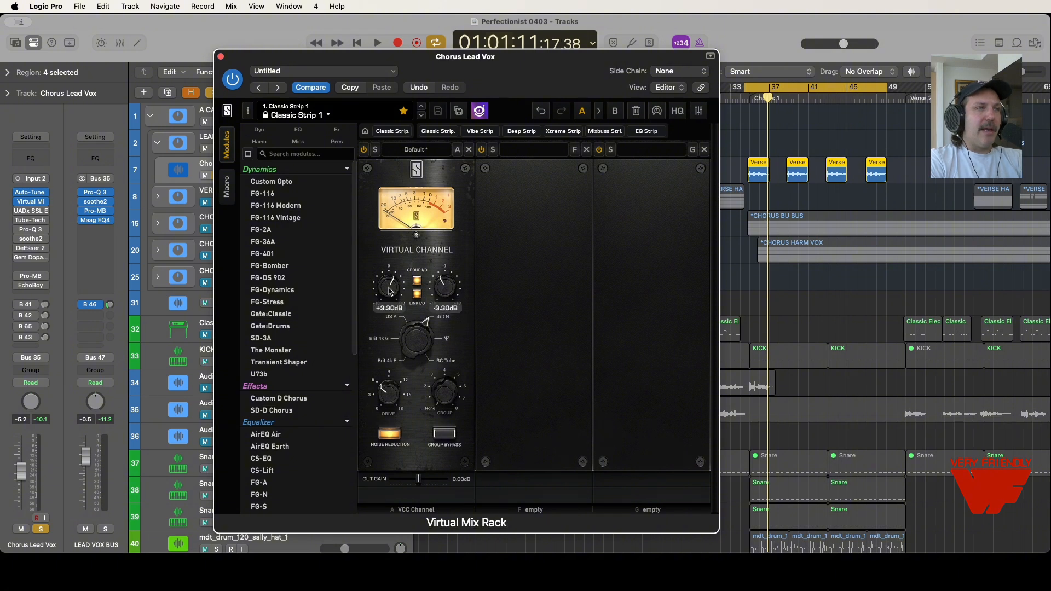
drag(390, 290, 392, 282)
key(space)
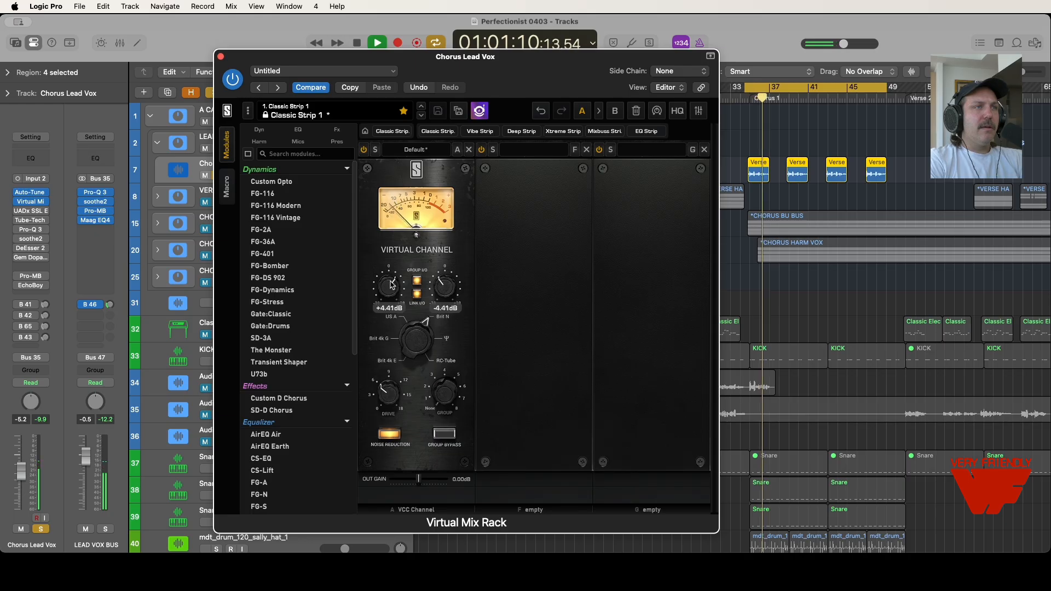
key(space)
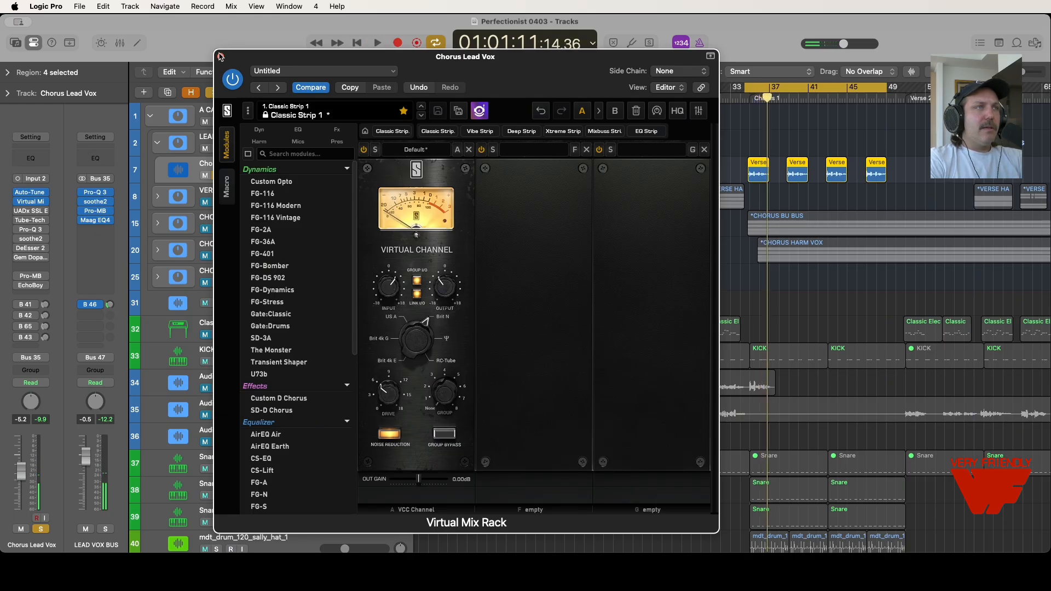
click(221, 56)
Re-enable the UADx SSL E Channel Strip on Chorus Lead Vox and examine its EQ and dynamics settings
mouse_move(26, 213)
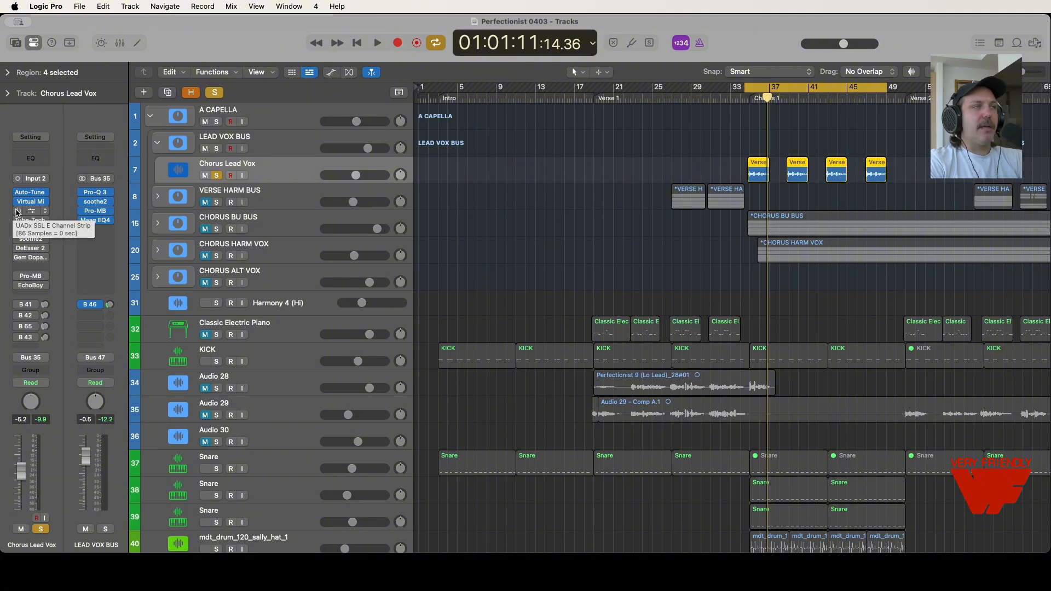
click(32, 211)
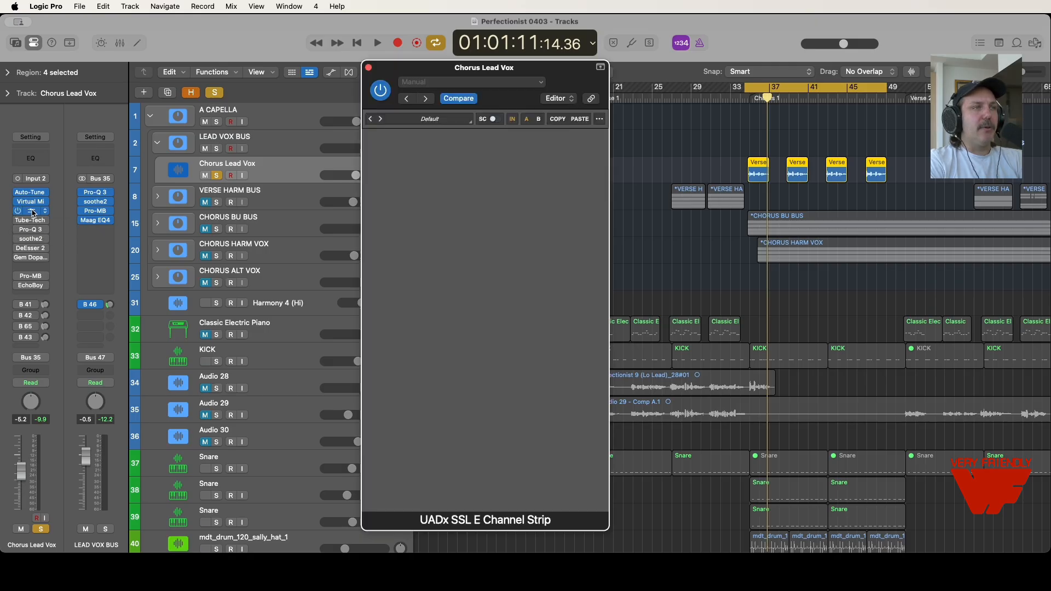
click(416, 83)
click(438, 67)
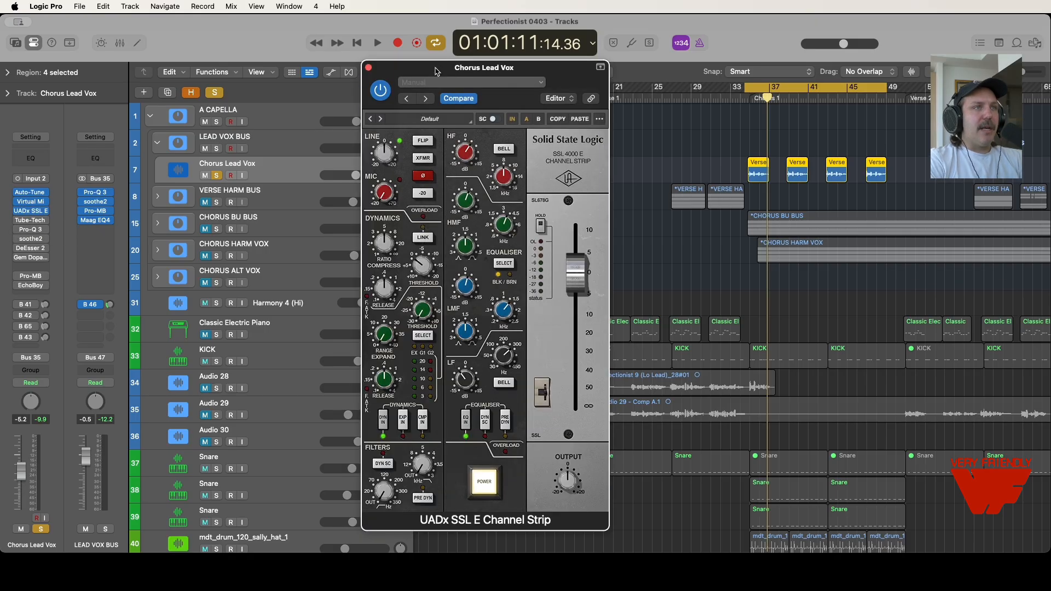
drag(438, 67, 401, 68)
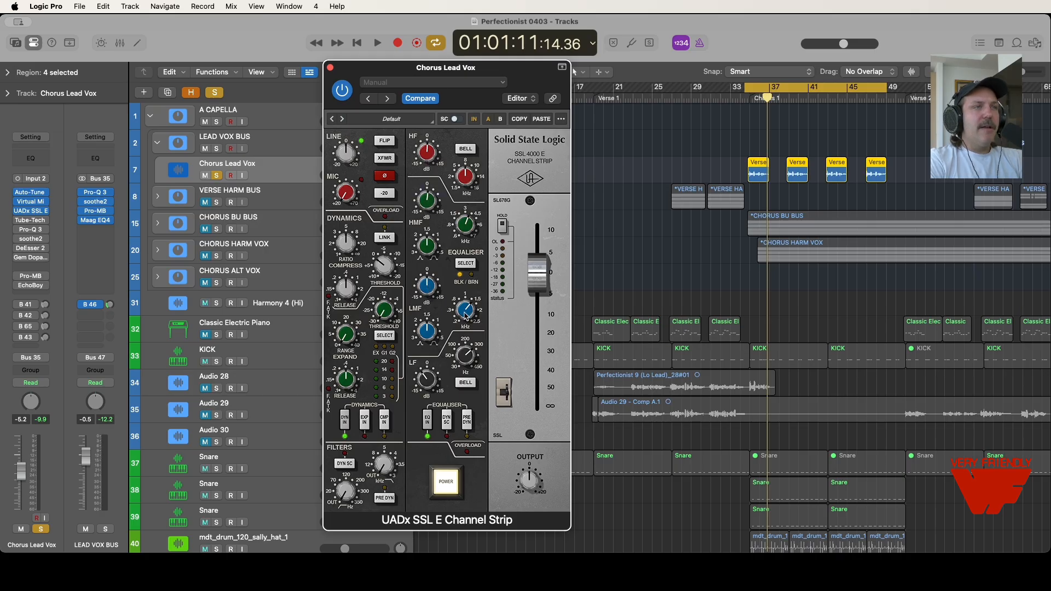
drag(471, 72, 432, 72)
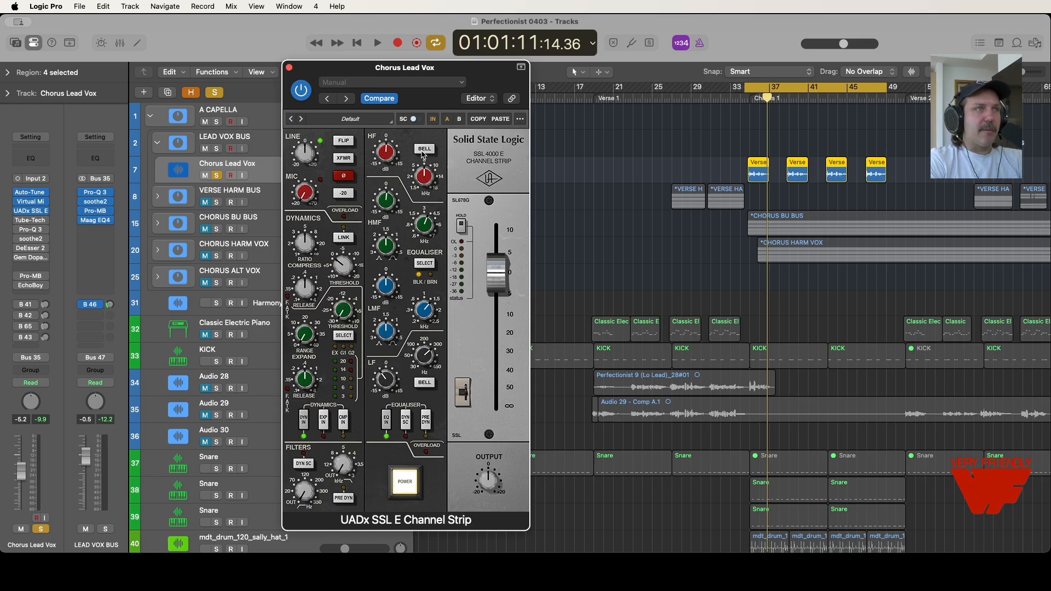
drag(426, 68, 400, 68)
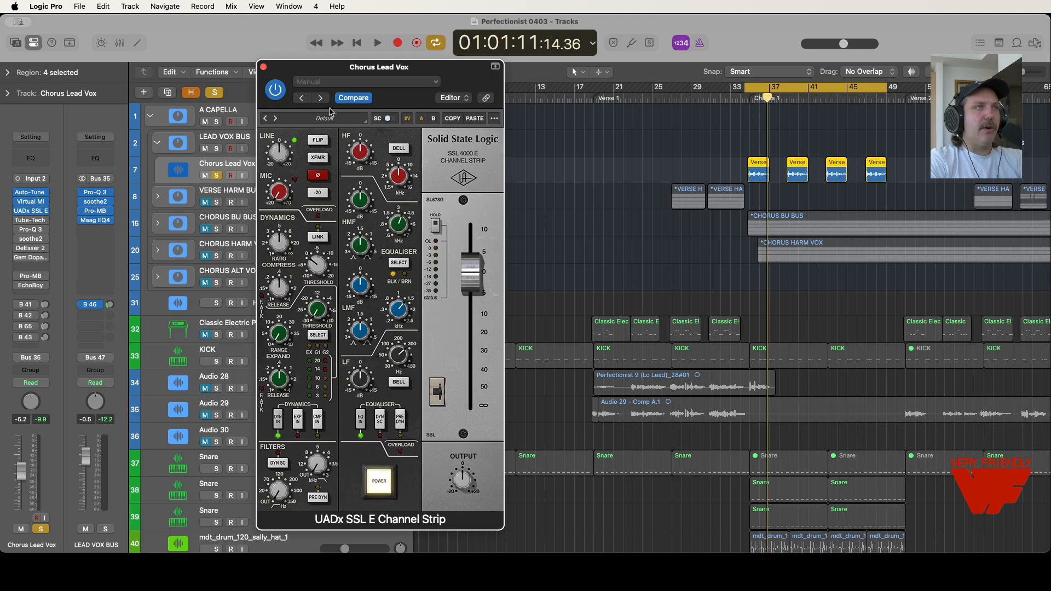
Clear the solo on Chorus Lead Vox and play Chorus 1 with the instruments
click(214, 93)
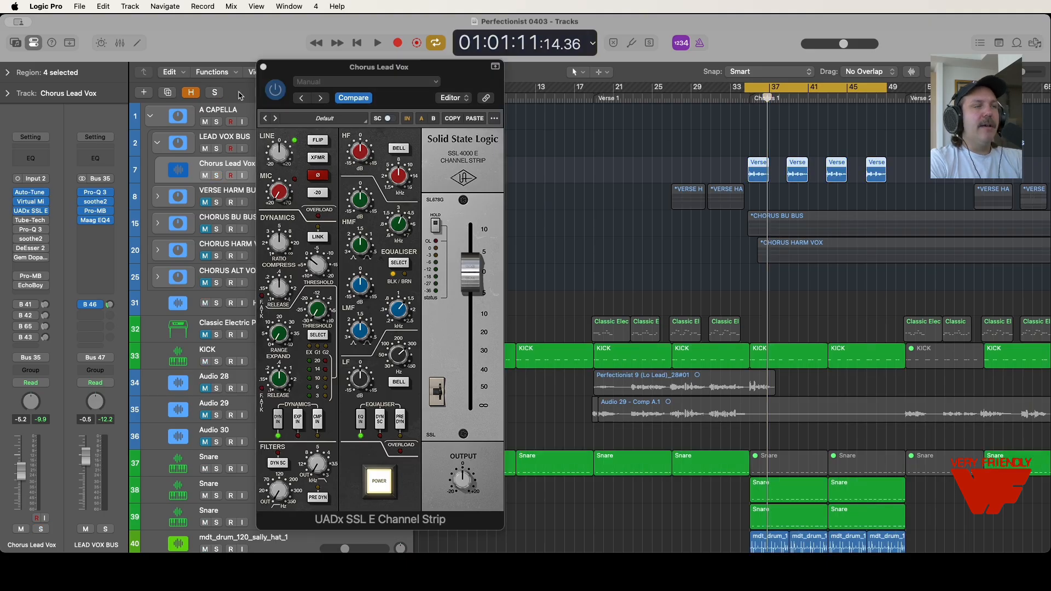
drag(404, 72, 481, 68)
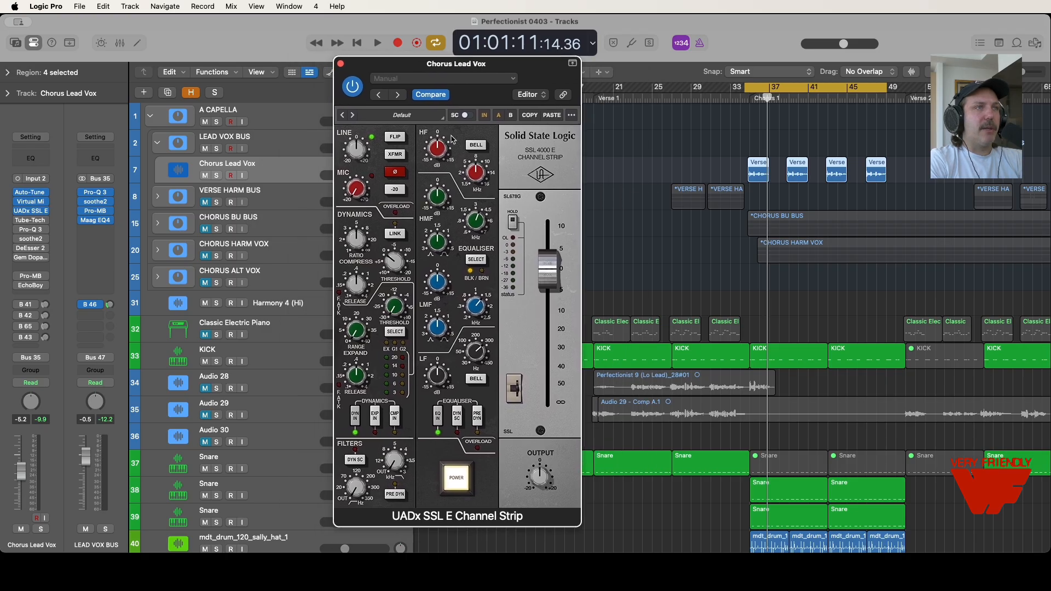
key(space)
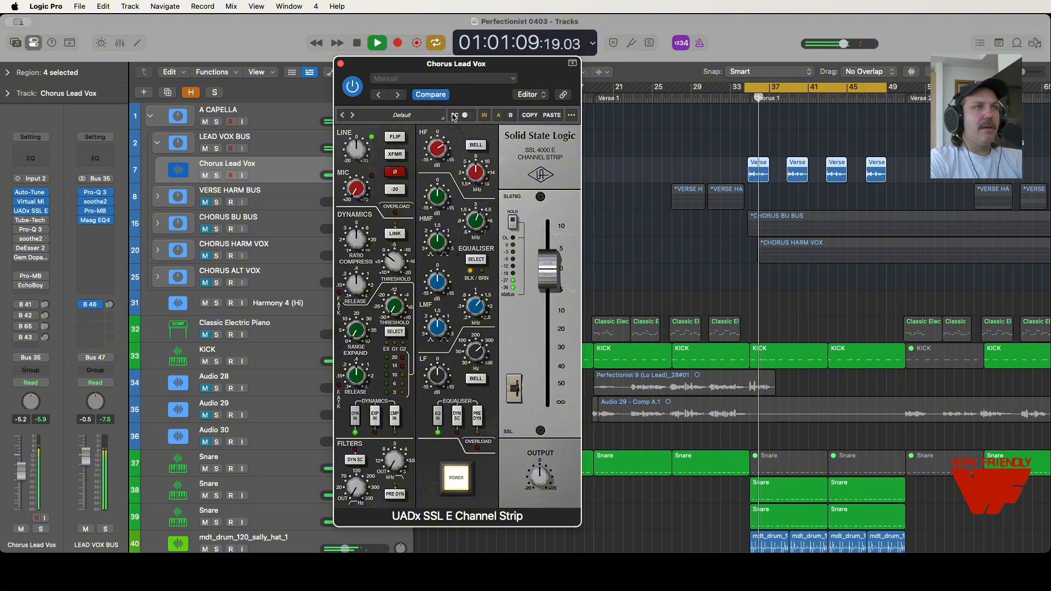
Raise the Chorus Lead Vox volume to -1.2 dB during playback, keeping the SSL E Channel Strip window clear of the track controls
drag(453, 63, 616, 57)
drag(356, 175, 363, 175)
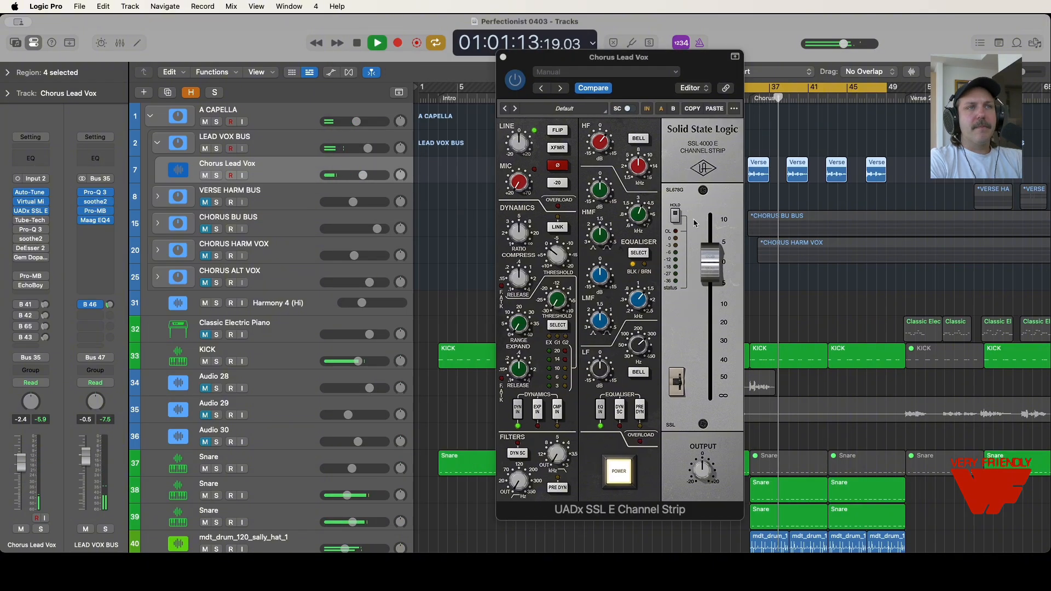
click(598, 185)
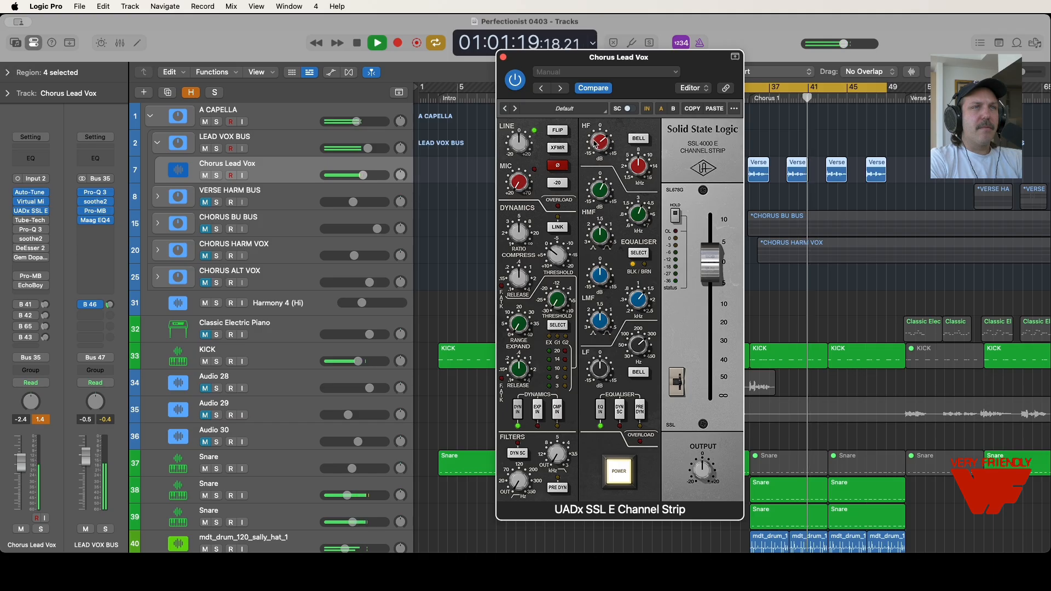
drag(363, 176, 370, 180)
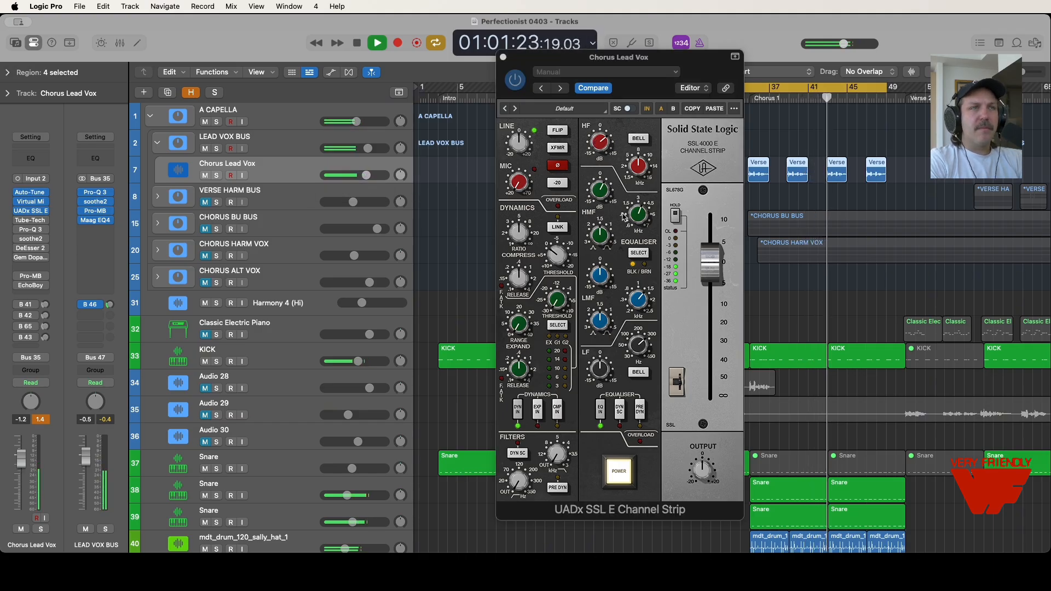
click(601, 255)
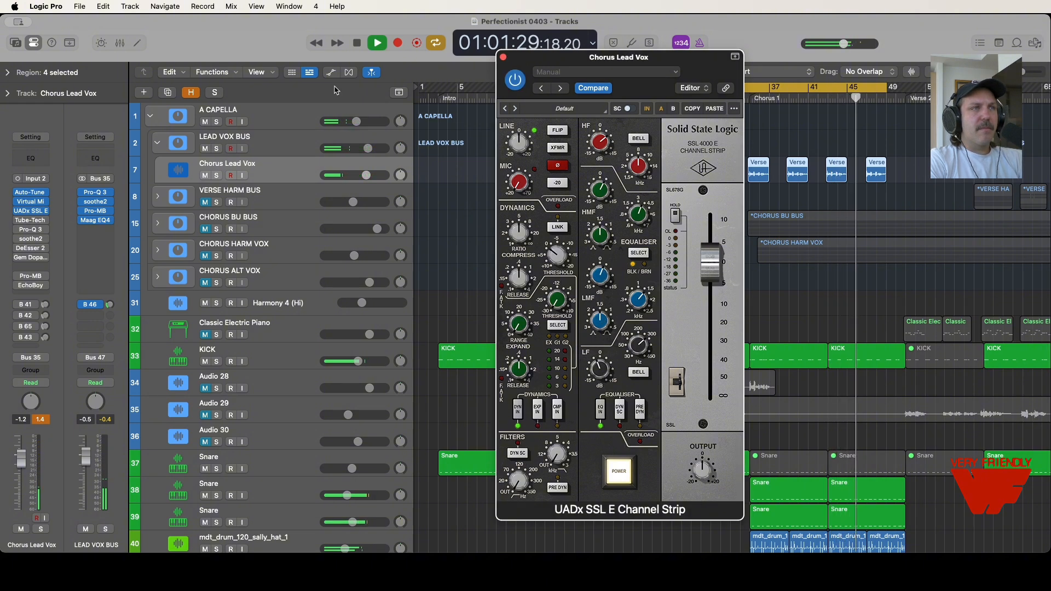
Set the LEAD VOX BUS volume to 0.0 dB during playback, stop, and close the SSL E Channel Strip window
drag(371, 151, 370, 151)
click(370, 181)
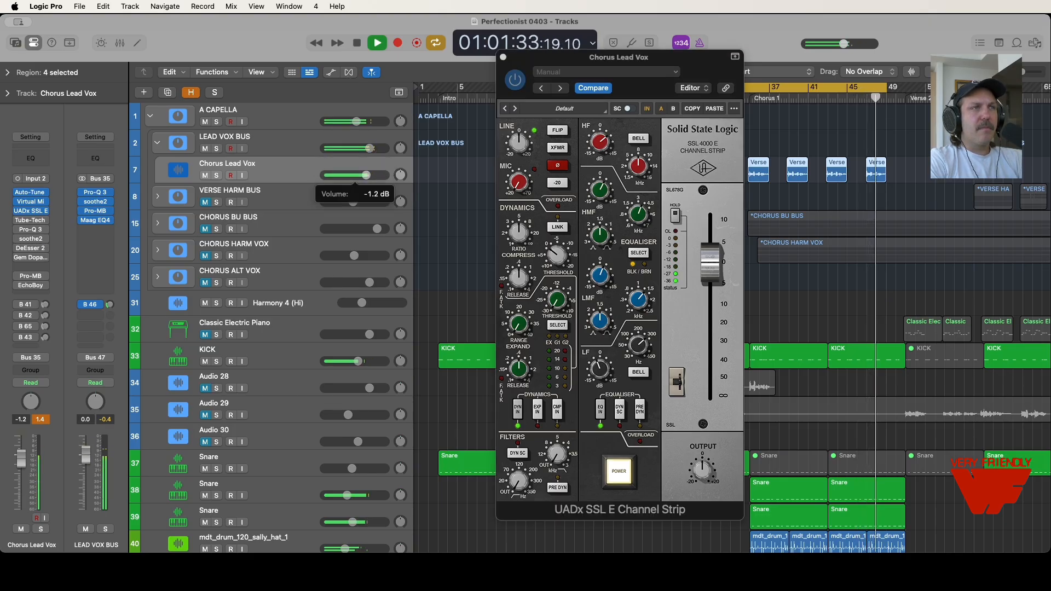
key(space)
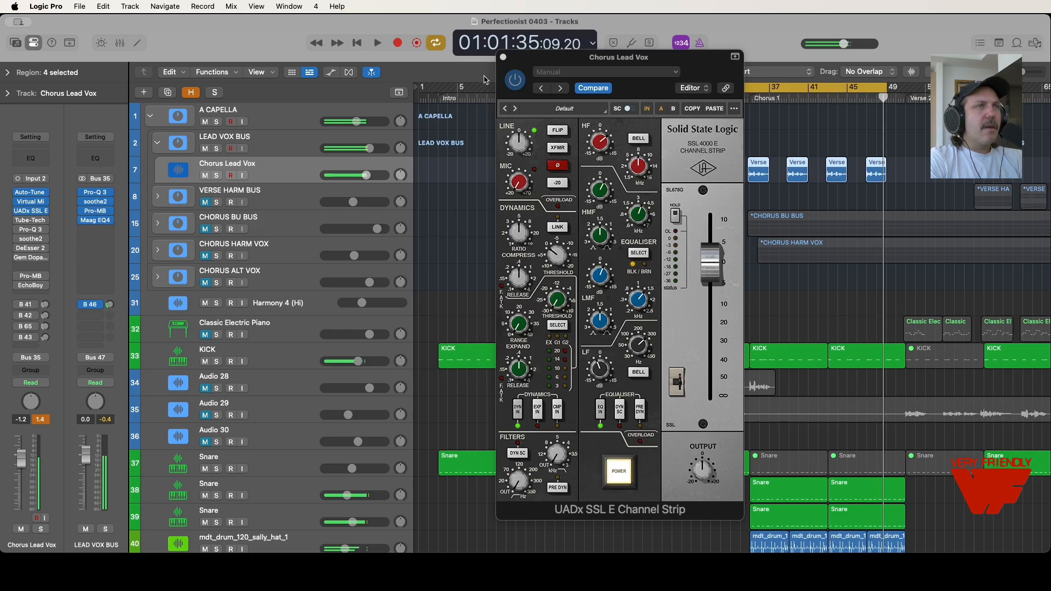
click(504, 57)
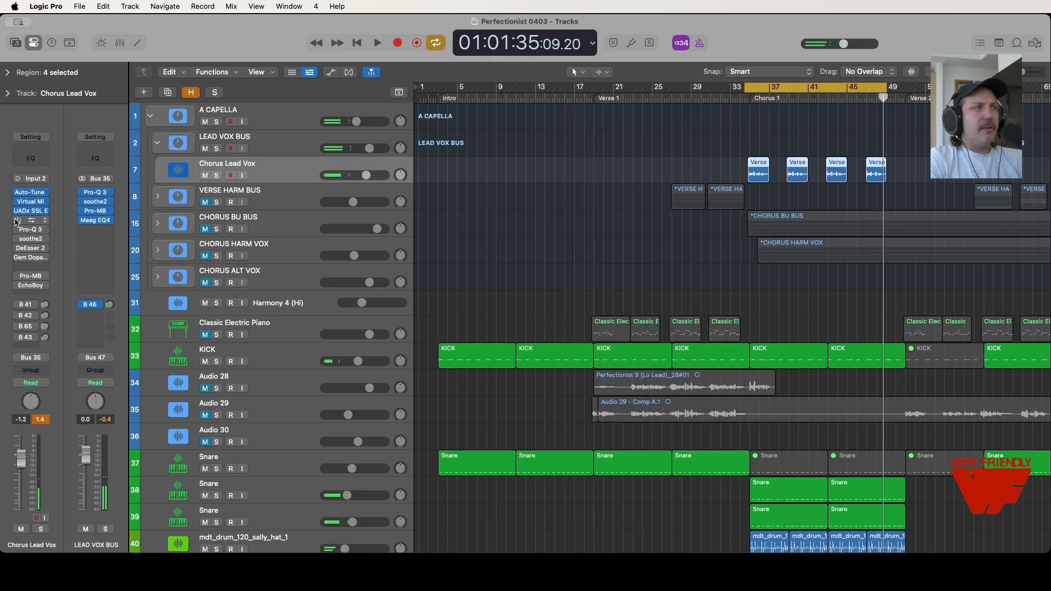
Re-enable the Tube-Tech CL 1B mk II on Chorus Lead Vox and examine its ratio, attack, release and threshold settings
click(33, 220)
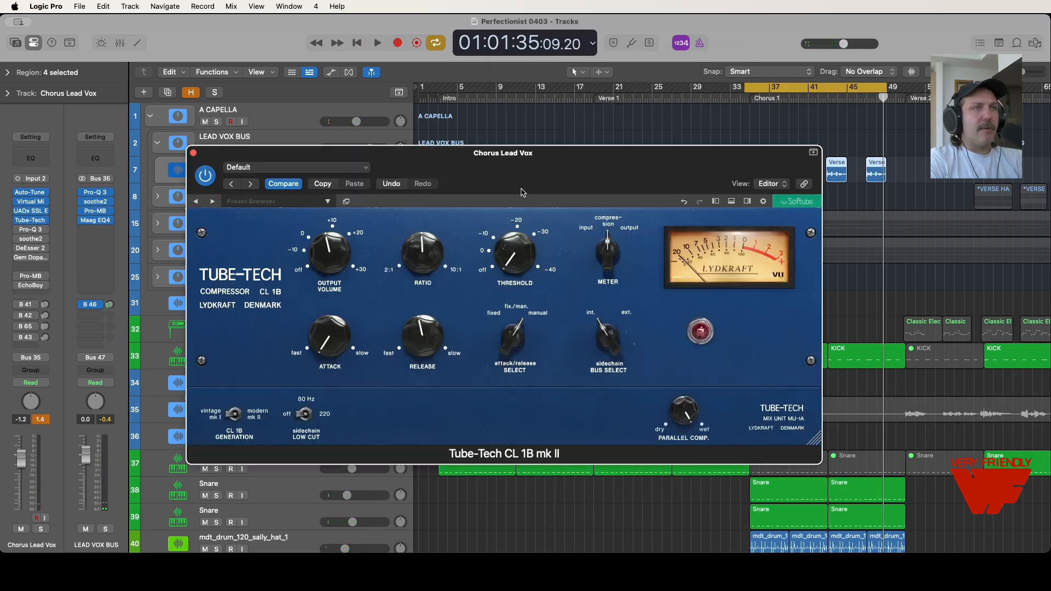
drag(528, 162, 529, 176)
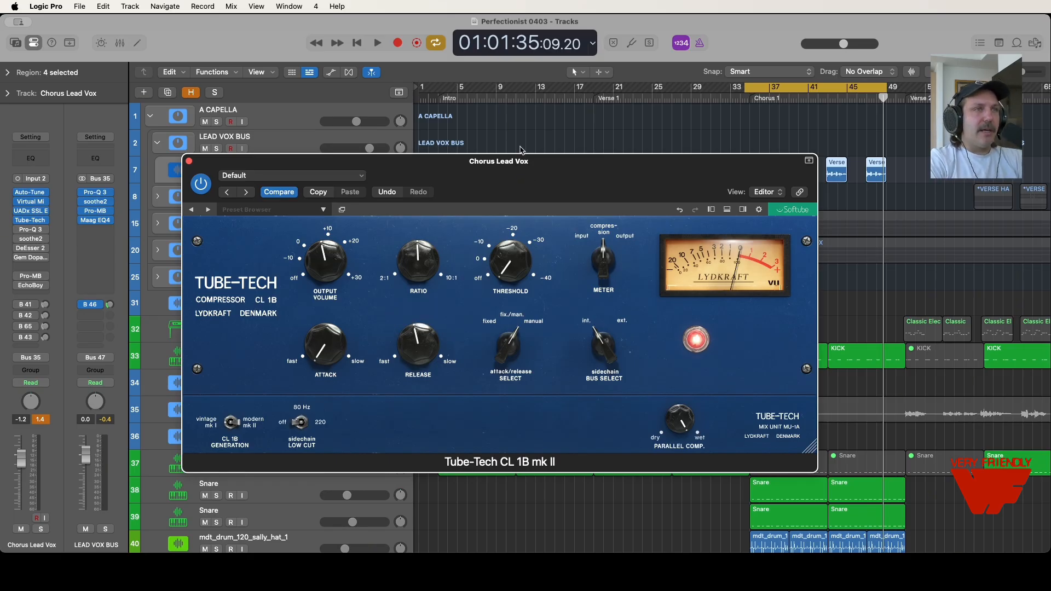
drag(521, 161, 520, 176)
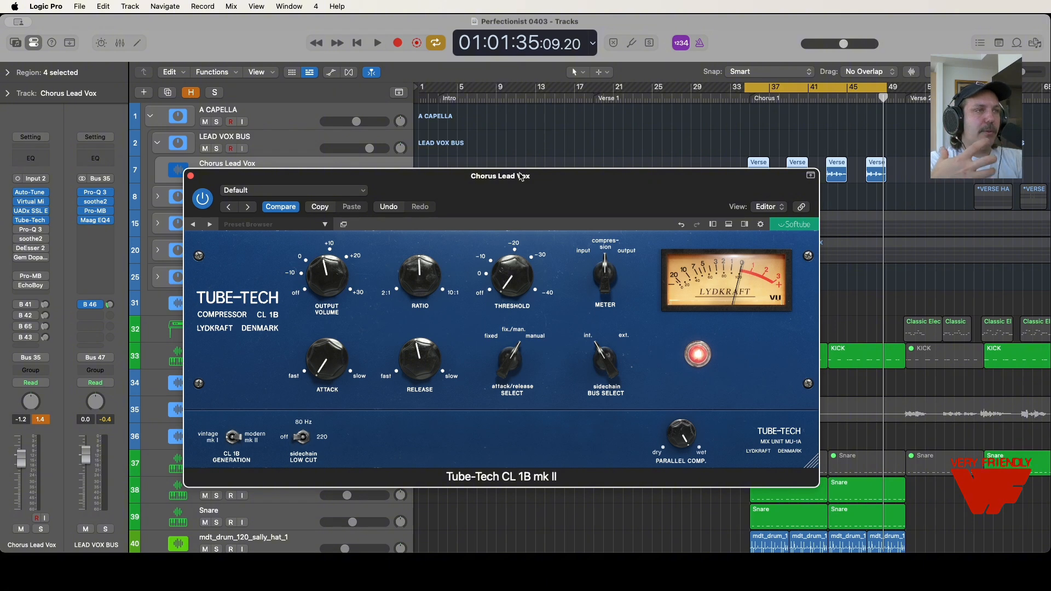
drag(506, 174, 506, 171)
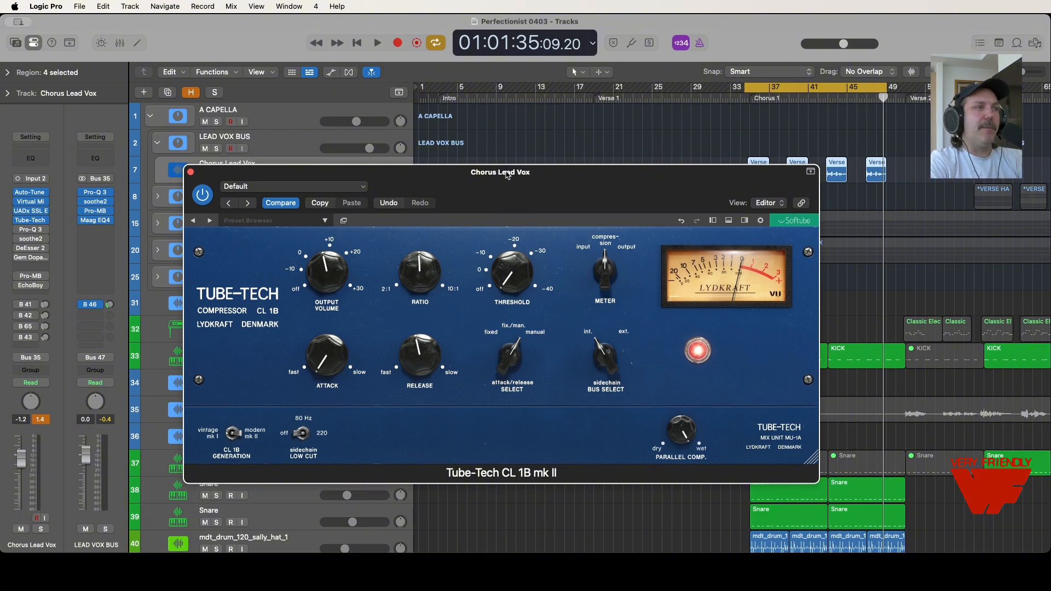
mouse_move(423, 278)
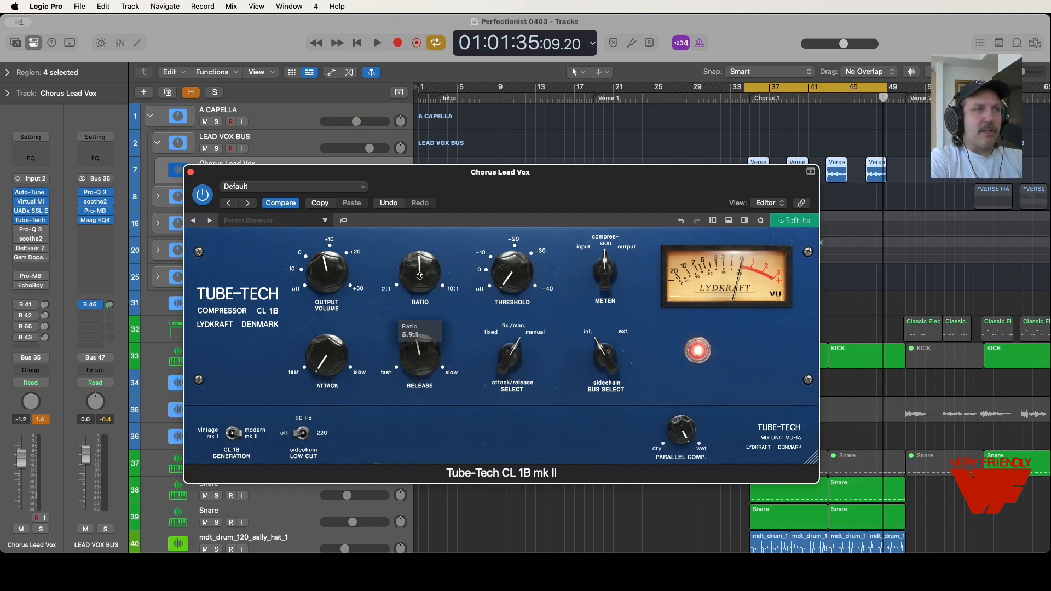
drag(328, 355, 329, 373)
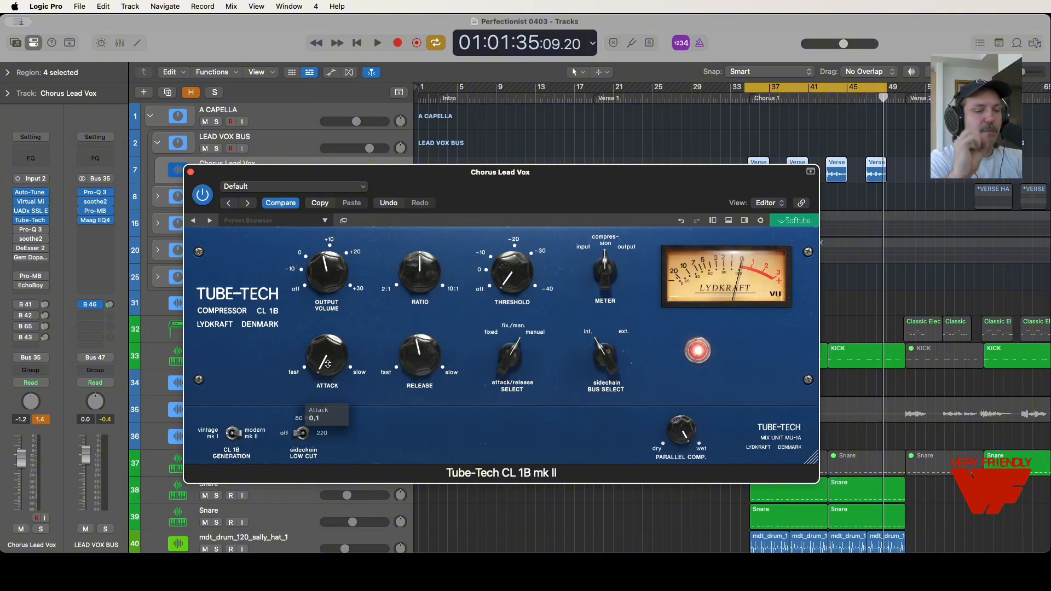
mouse_move(433, 366)
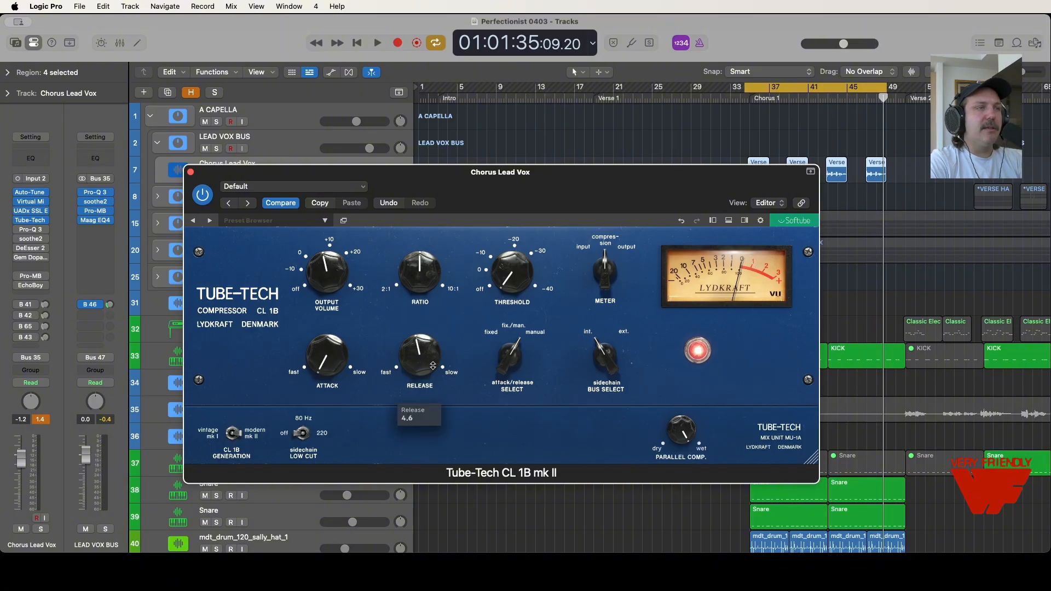
mouse_move(535, 274)
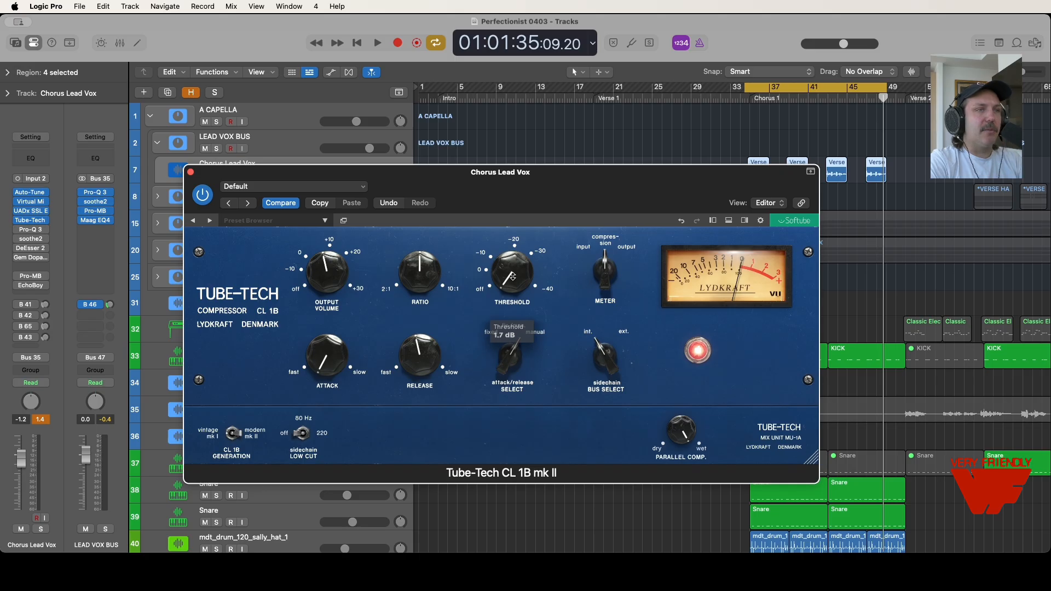
Play Chorus 1, set the Tube-Tech threshold to -13.0 dB and raise the Chorus Lead Vox volume to 0.1 dB
key(space)
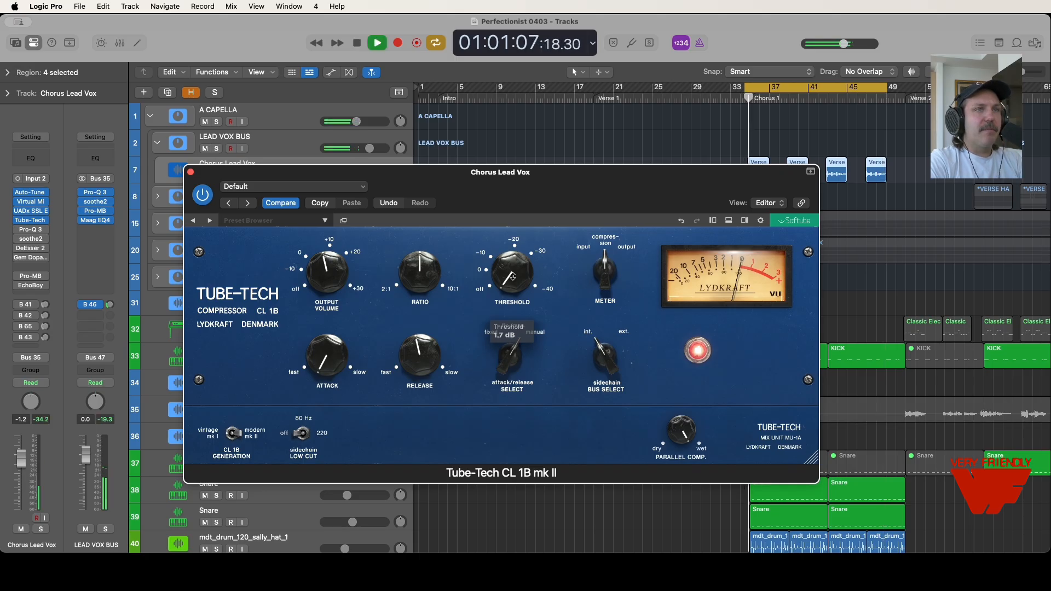
drag(513, 277, 517, 243)
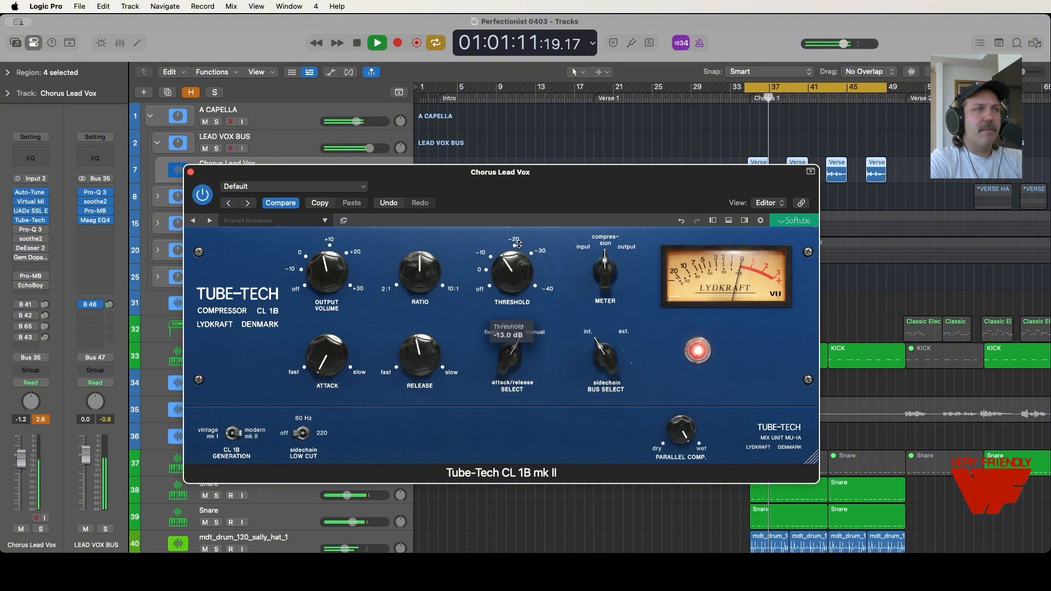
drag(398, 178, 391, 238)
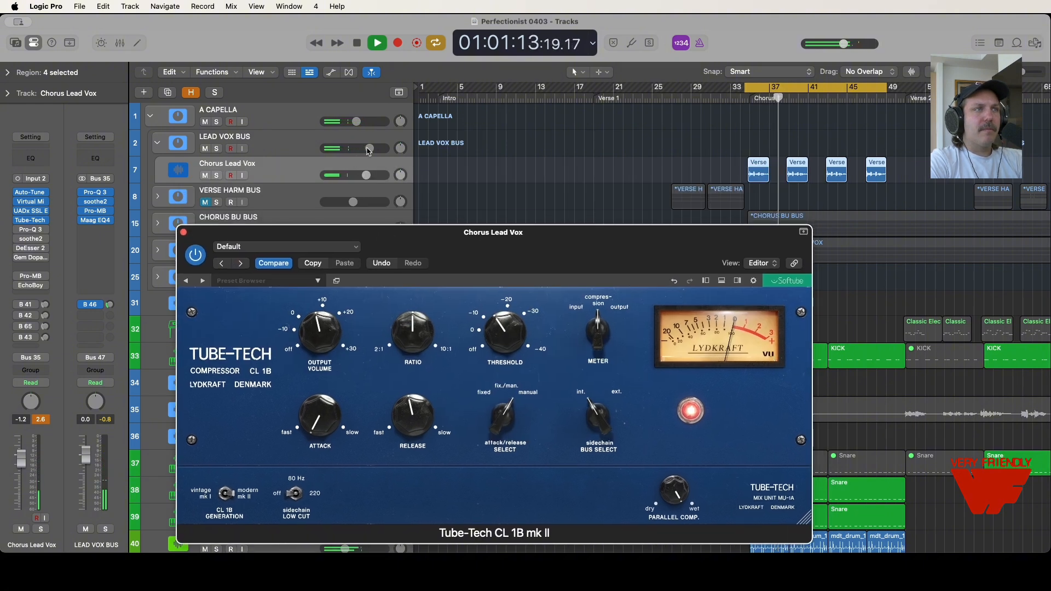
drag(366, 175, 370, 175)
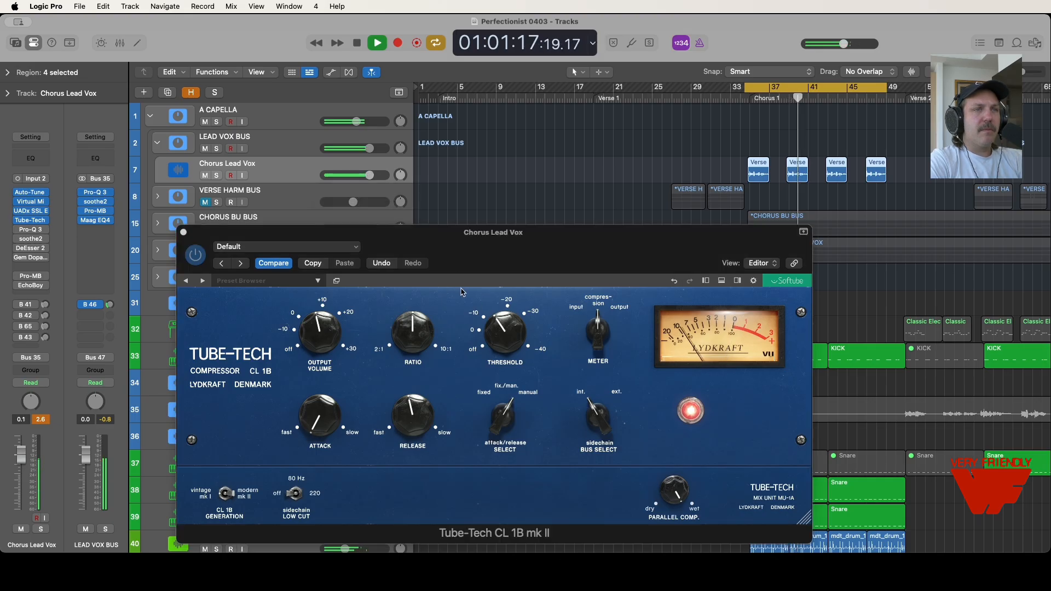
Try slightly more compression on the Tube-Tech threshold with the output volume at 16.0 dB during playback
drag(497, 334, 501, 328)
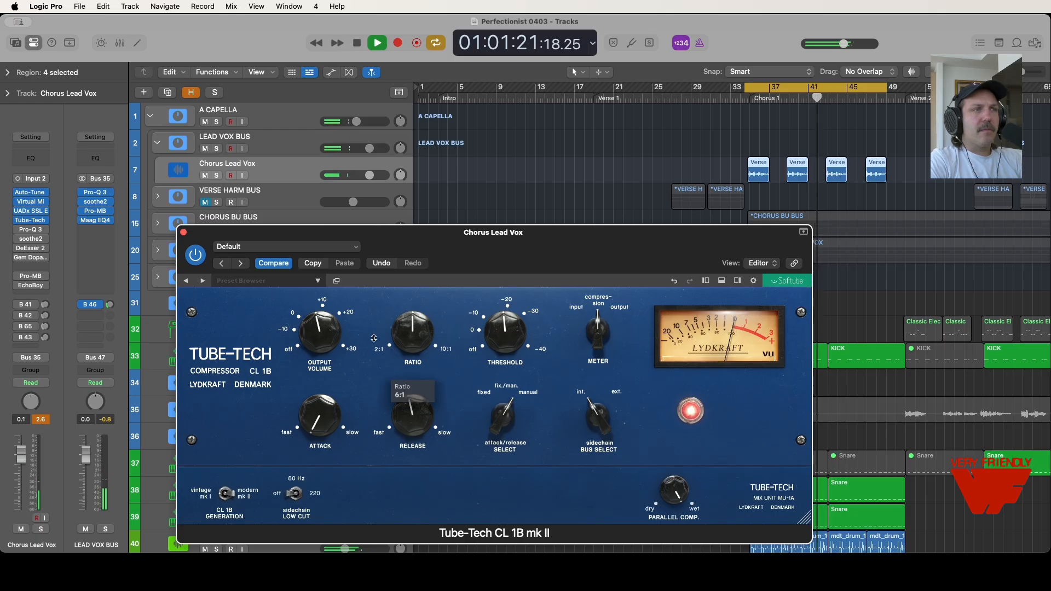
mouse_move(312, 335)
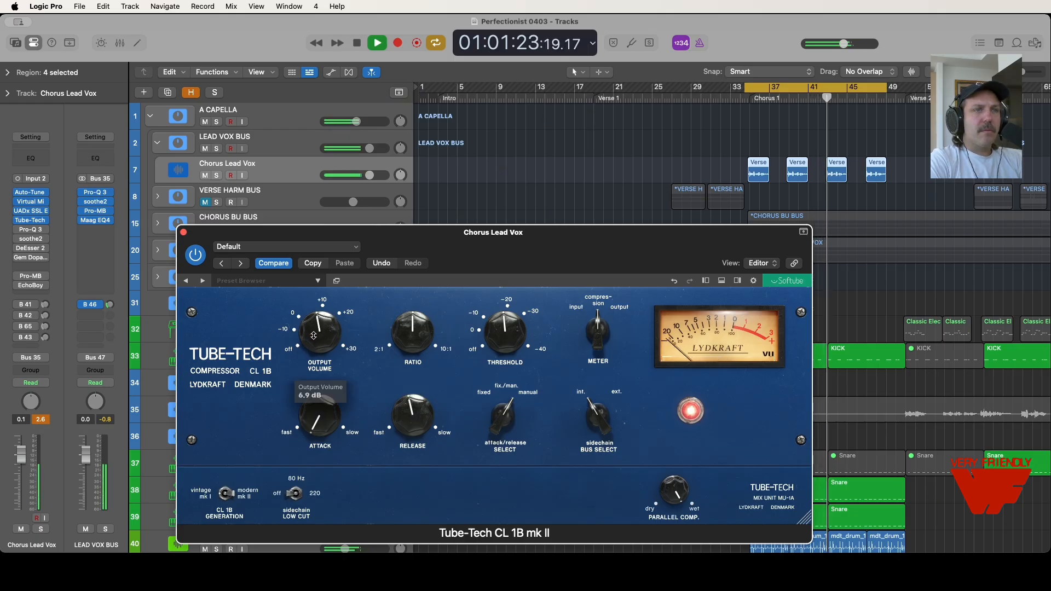
mouse_move(314, 337)
mouse_down()
mouse_move(324, 319)
mouse_move(324, 327)
mouse_up()
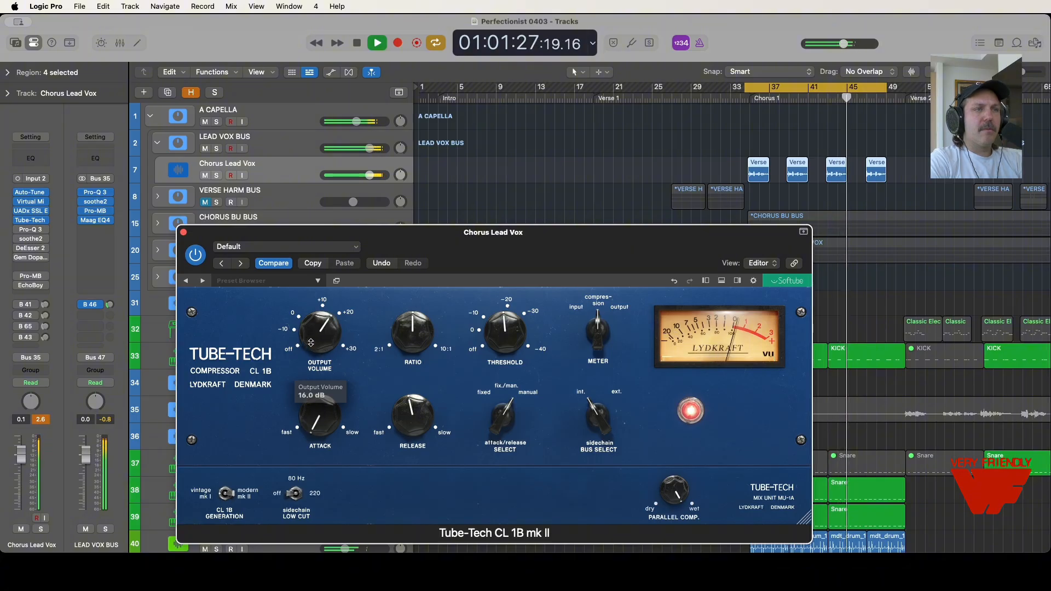
Back off the Tube-Tech threshold to between 0 and -10 dB, lower its output volume to 8.2 dB and stop playback
mouse_move(500, 333)
mouse_move(500, 334)
mouse_down()
mouse_move(508, 309)
mouse_move(508, 375)
mouse_move(502, 328)
mouse_move(498, 343)
mouse_up()
drag(326, 331, 326, 341)
key(space)
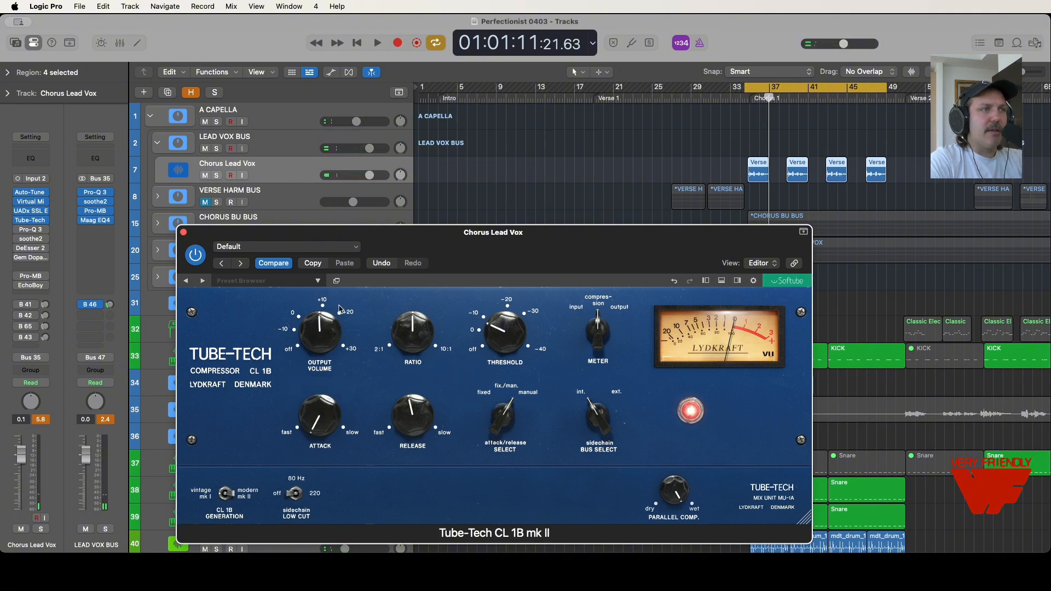
Replay Chorus 1, lower the Tube-Tech output volume towards 0 dB, and close the compressor with playback stopped
mouse_move(319, 327)
key(space)
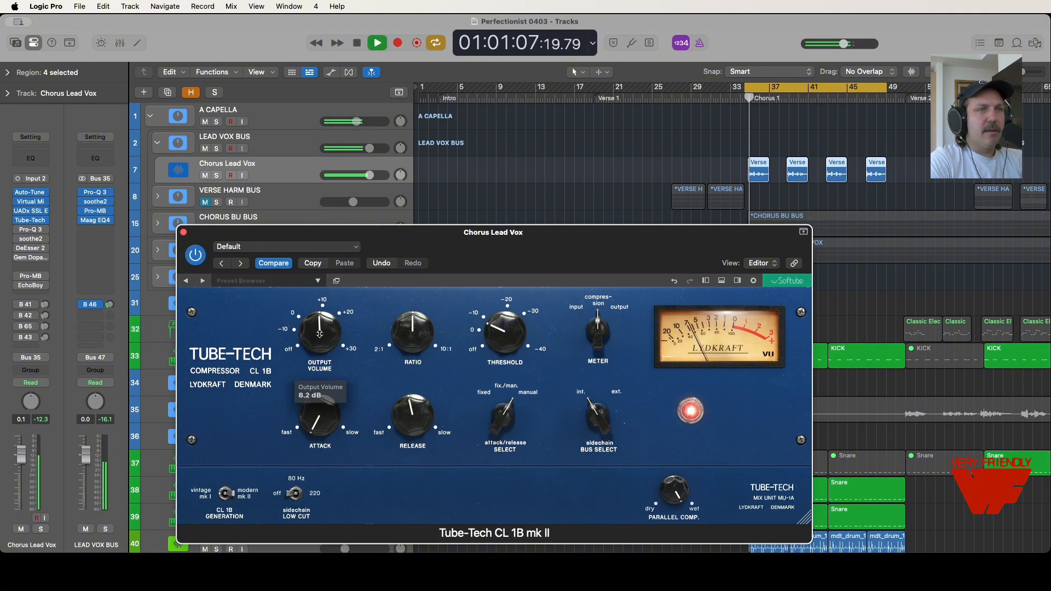
drag(320, 328, 318, 344)
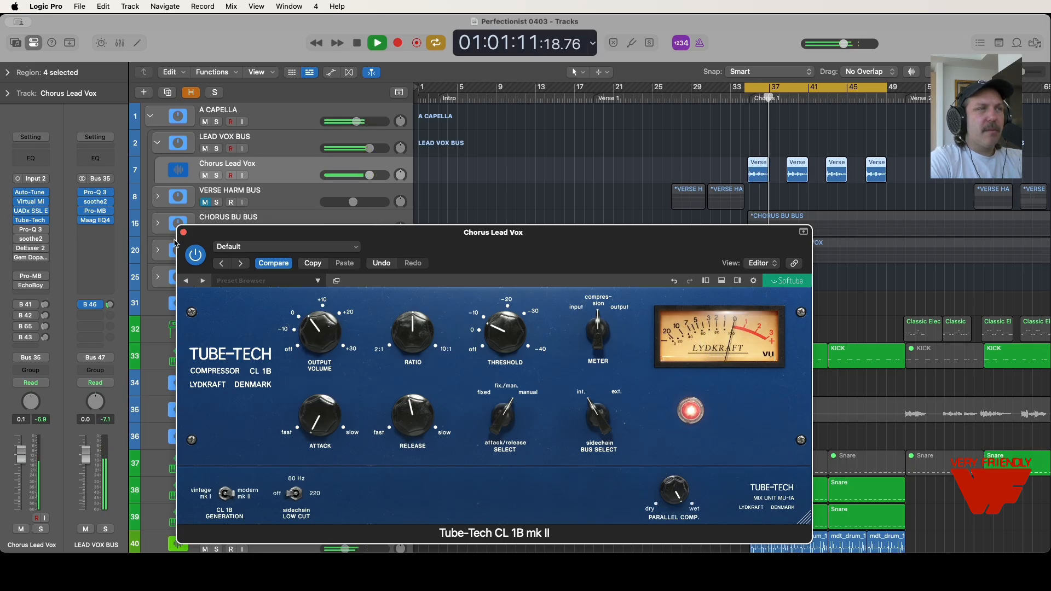
click(184, 232)
key(space)
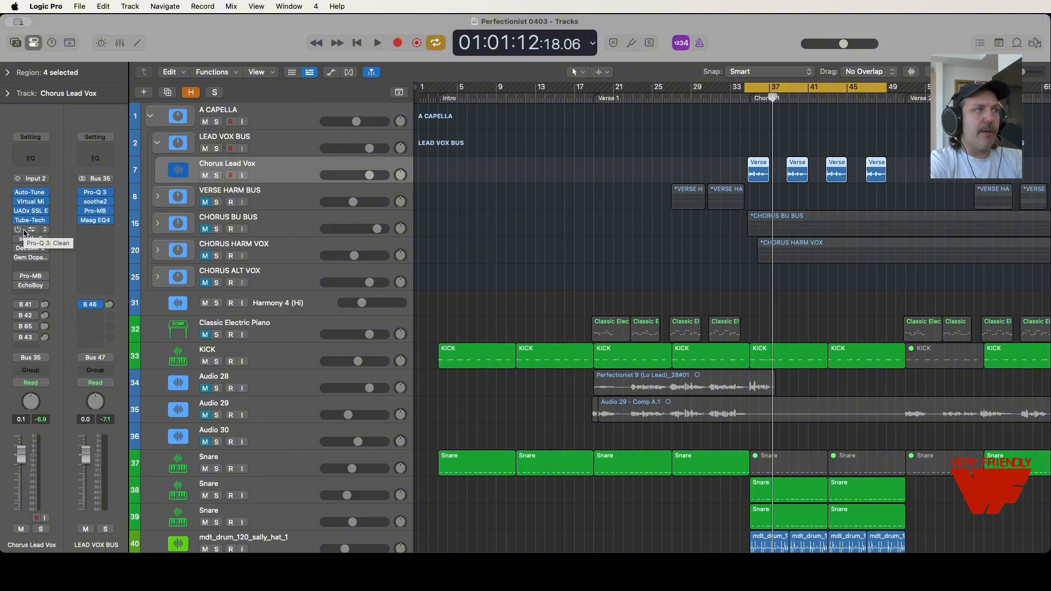
Open Pro-Q 3 on Chorus Lead Vox and examine its EQ bands one by one, leaving the plug-in bypassed
click(35, 230)
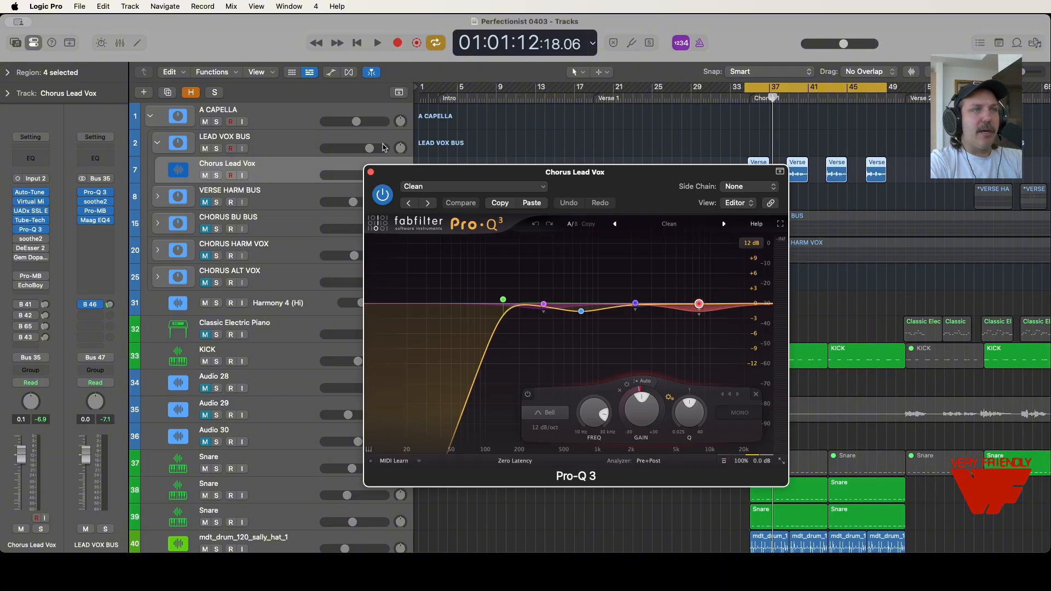
drag(589, 179, 526, 155)
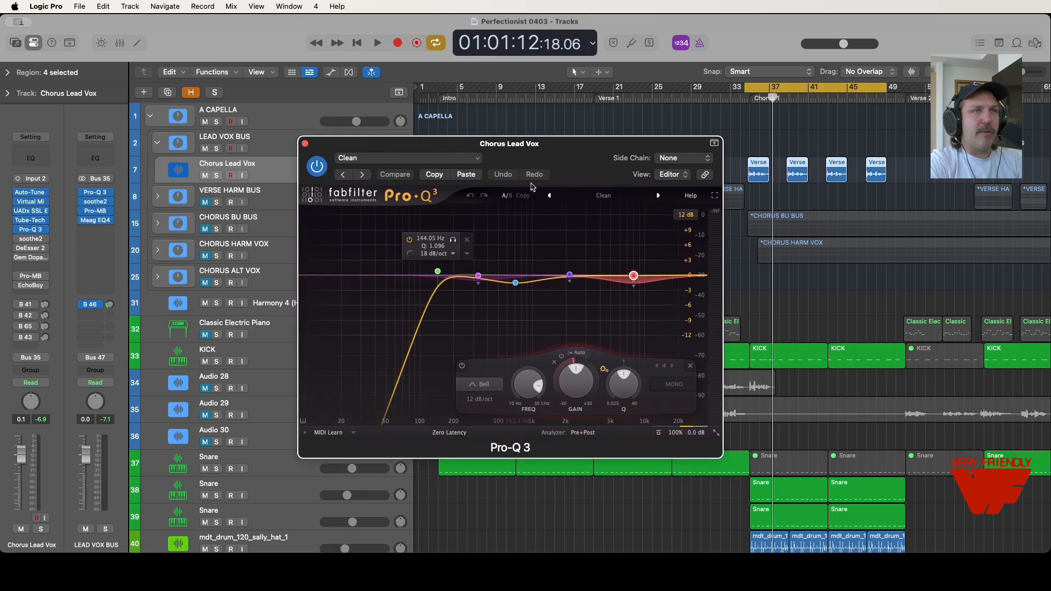
click(477, 277)
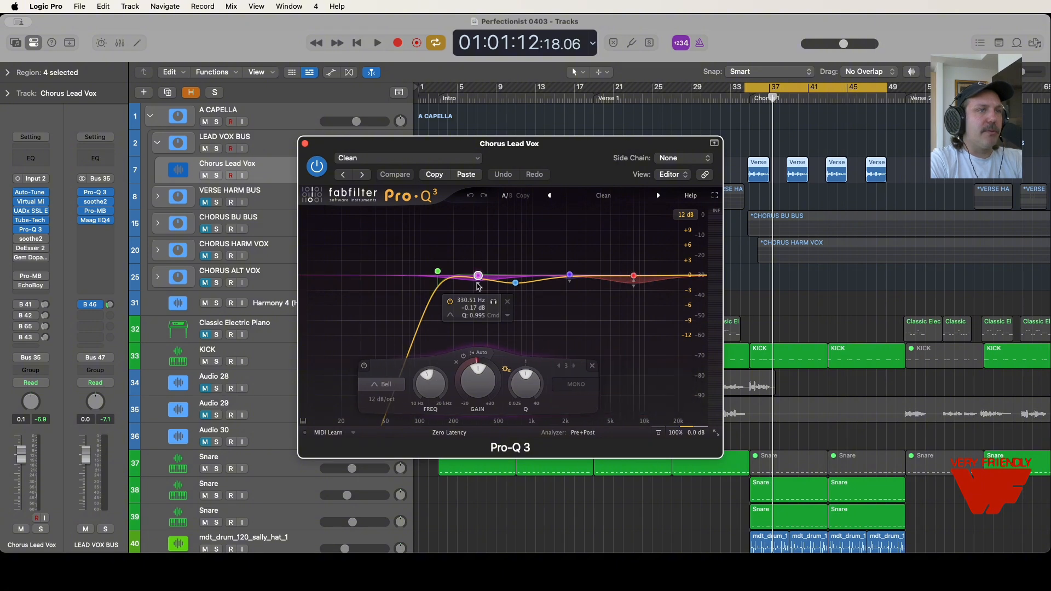
click(515, 283)
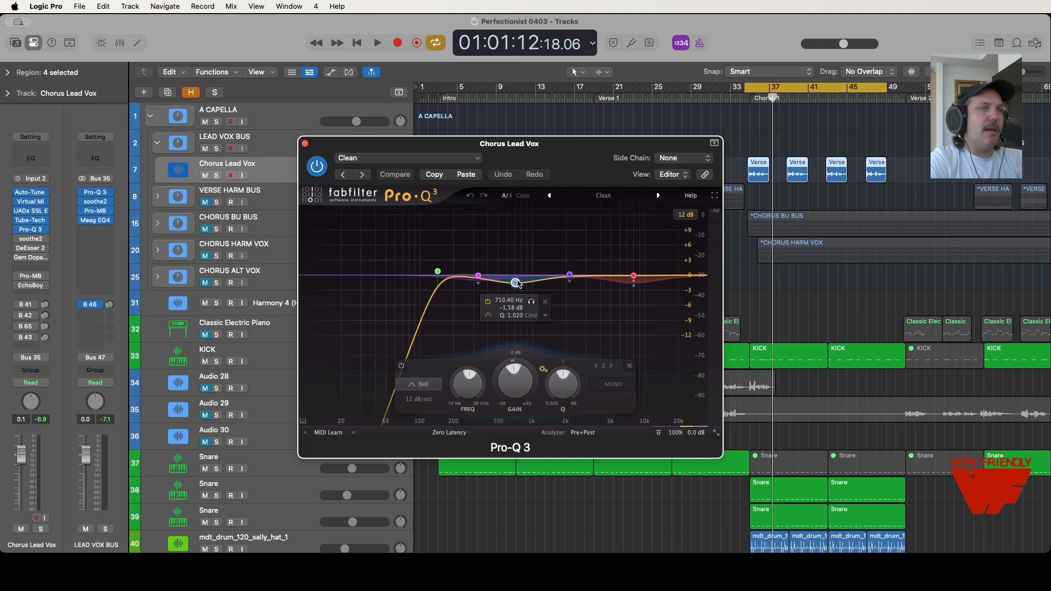
click(570, 276)
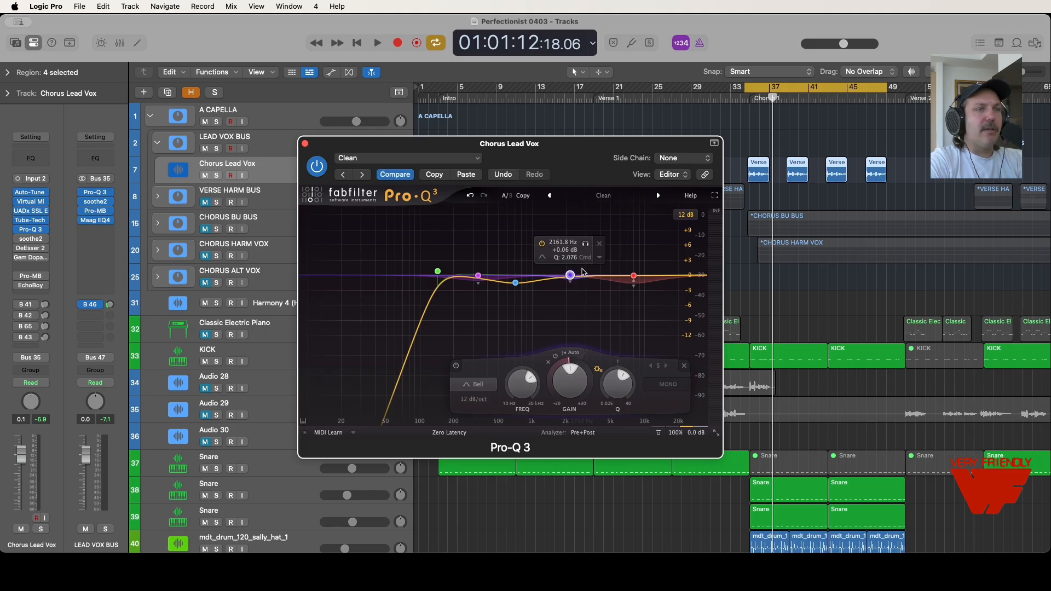
click(635, 276)
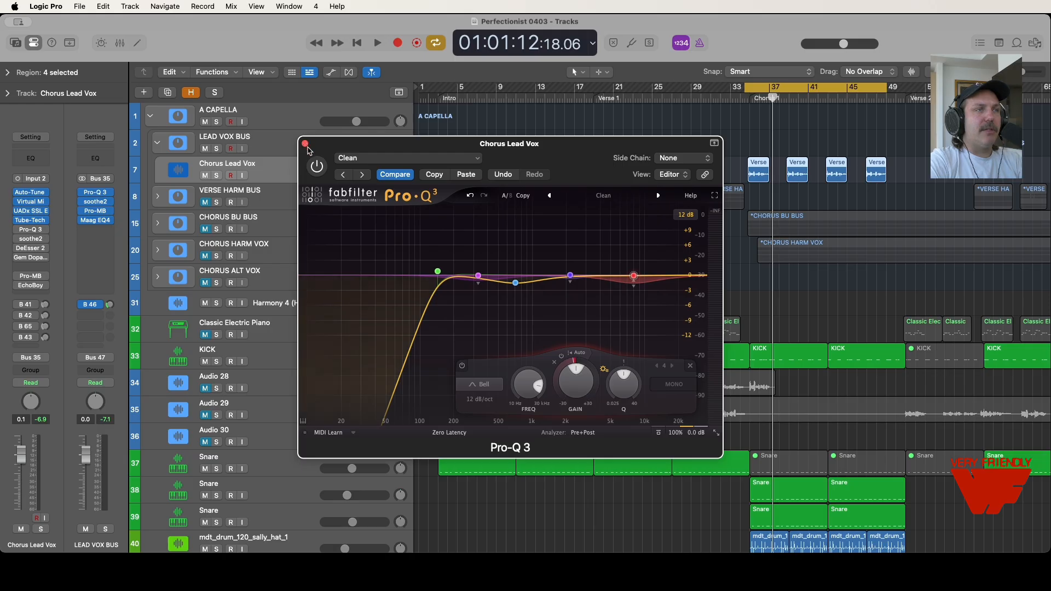
Play Chorus 1, re-enable Pro-Q 3 to compare the vocal, and raise the Chorus Lead Vox volume to 1.0 dB
key(space)
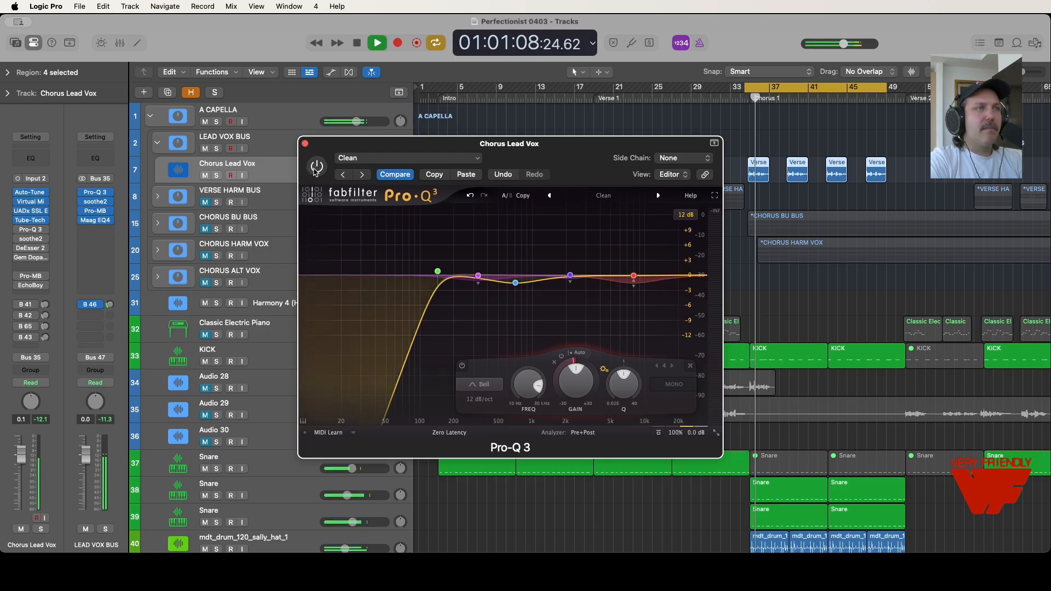
click(317, 166)
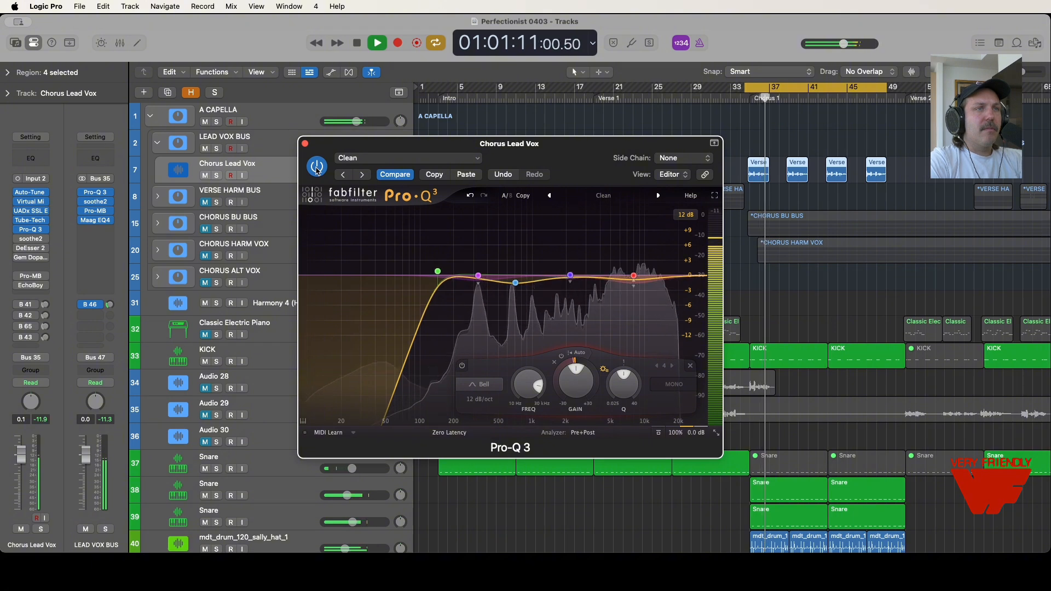
click(305, 146)
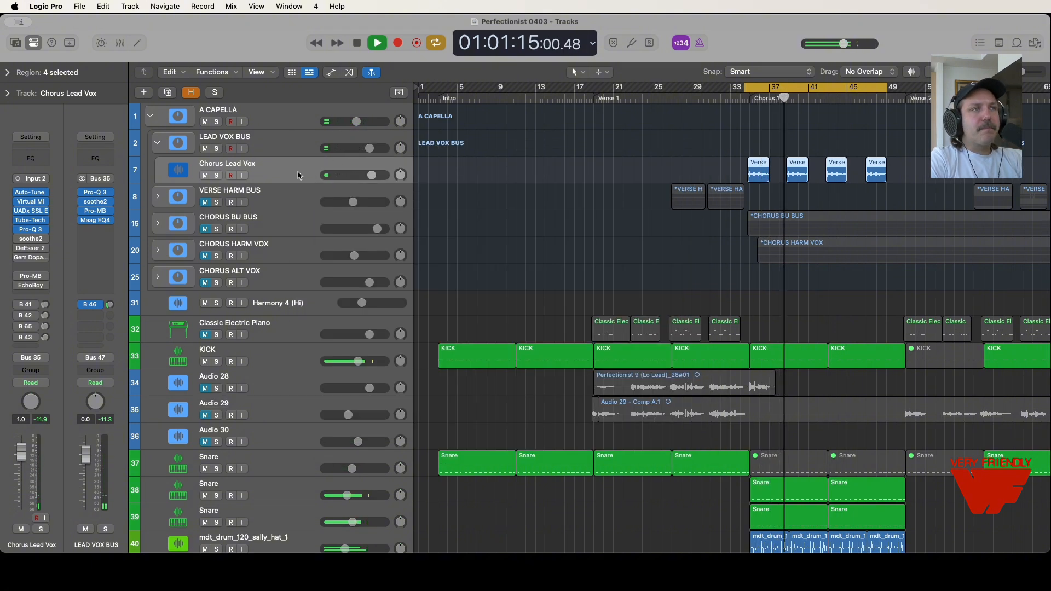
Raise the LEAD VOX BUS volume to 0.3 dB and stop playback
mouse_move(28, 232)
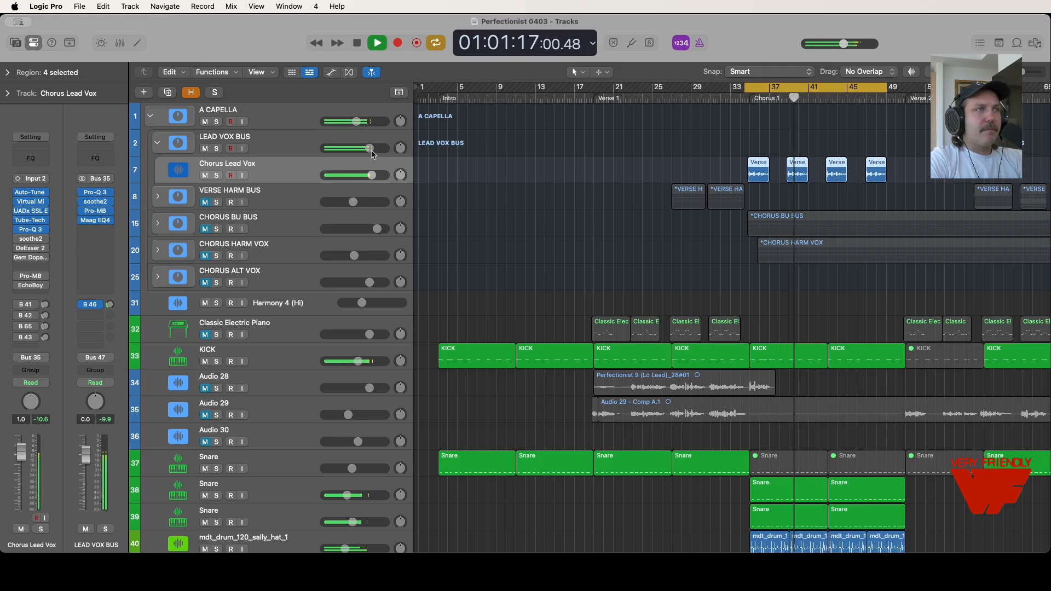
mouse_move(370, 149)
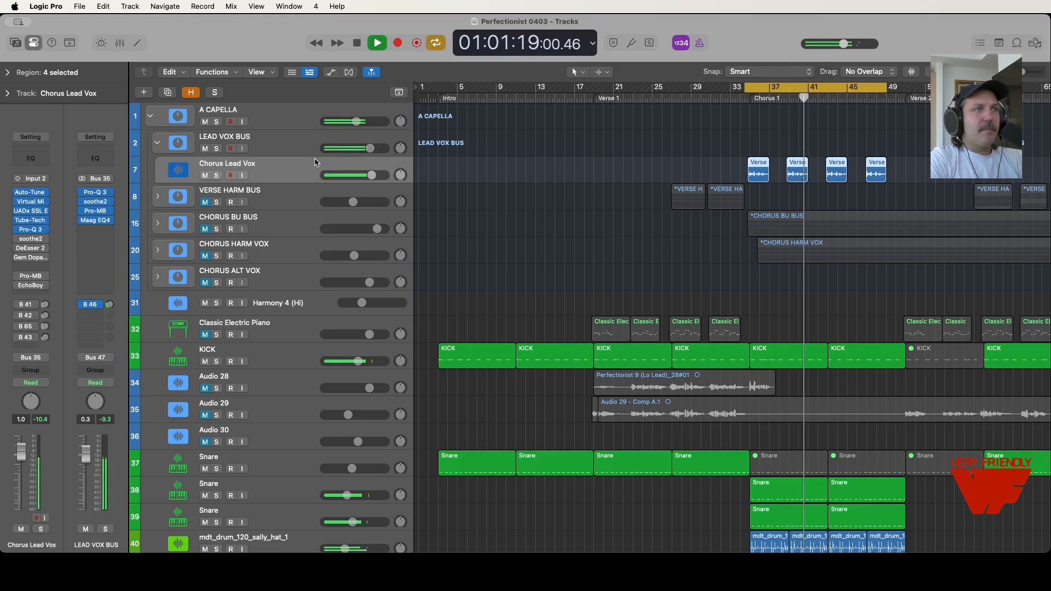
key(space)
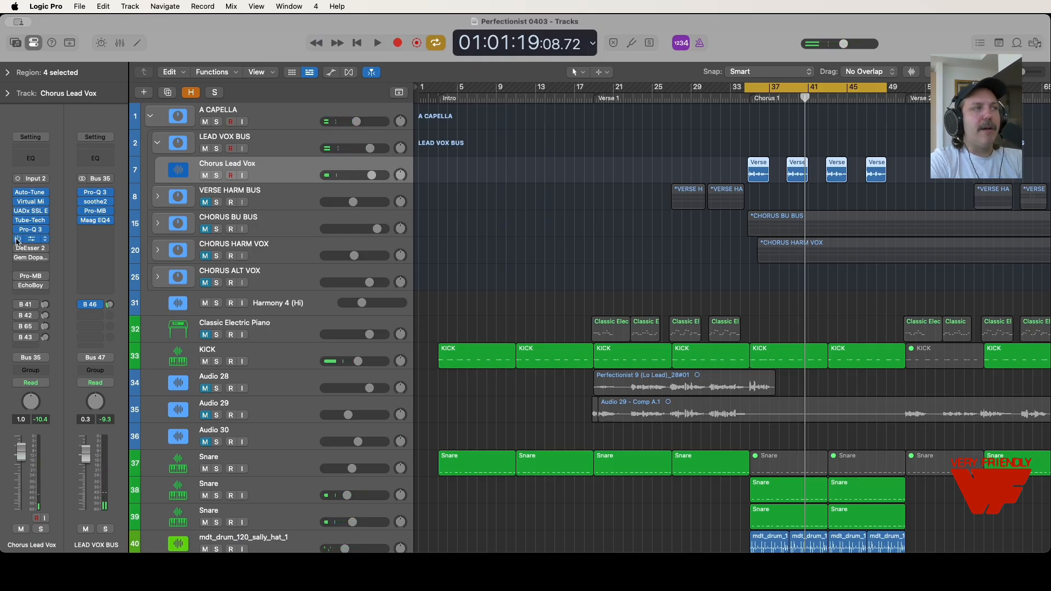
Re-enable and open soothe2 on Chorus Lead Vox, set band 3 to 5.7 kHz, and examine its neighbouring band
click(30, 240)
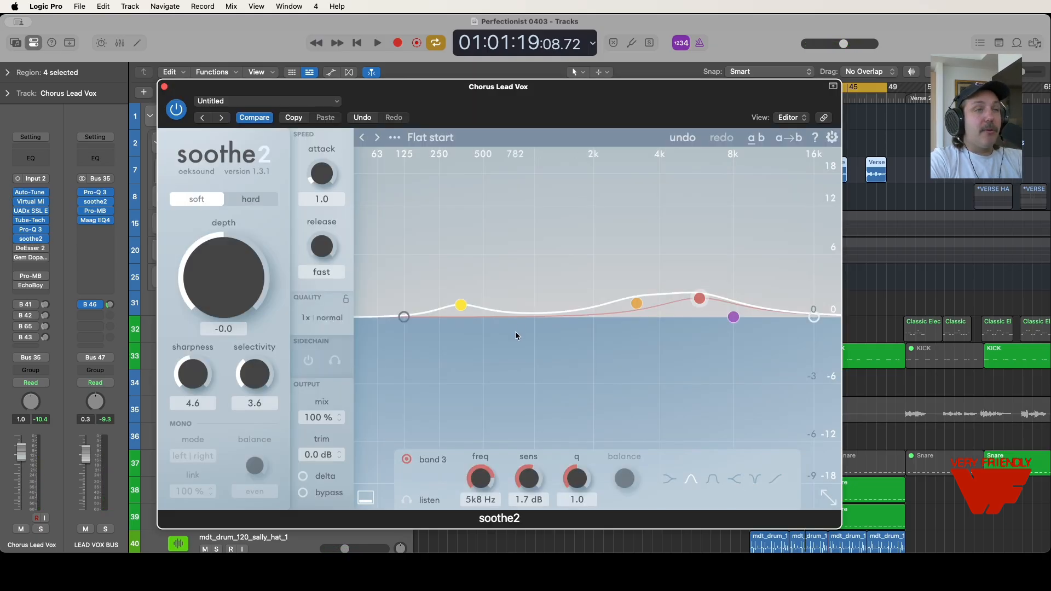
drag(524, 113, 487, 91)
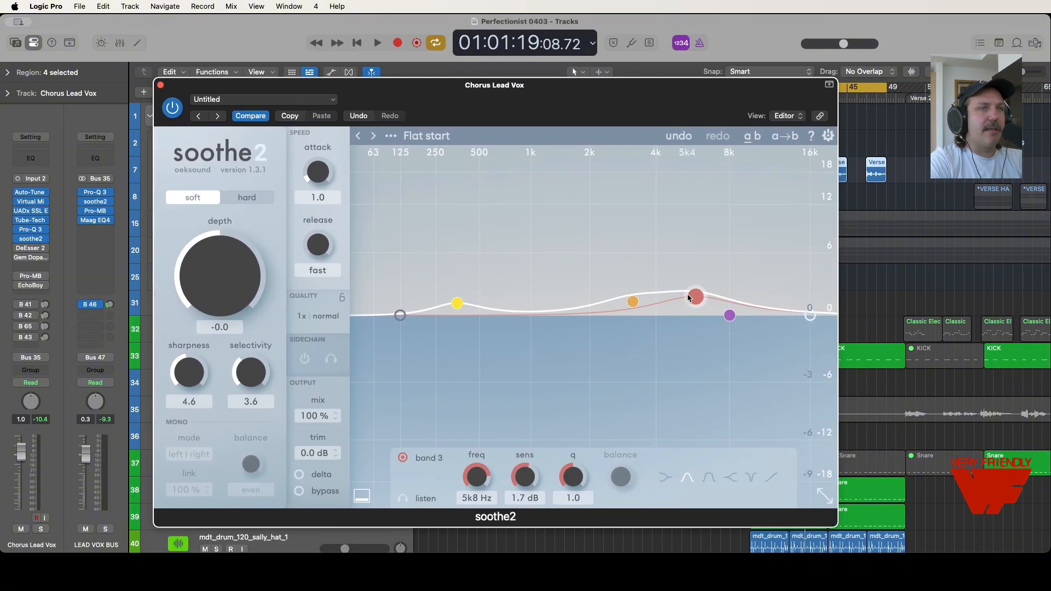
drag(688, 297, 689, 299)
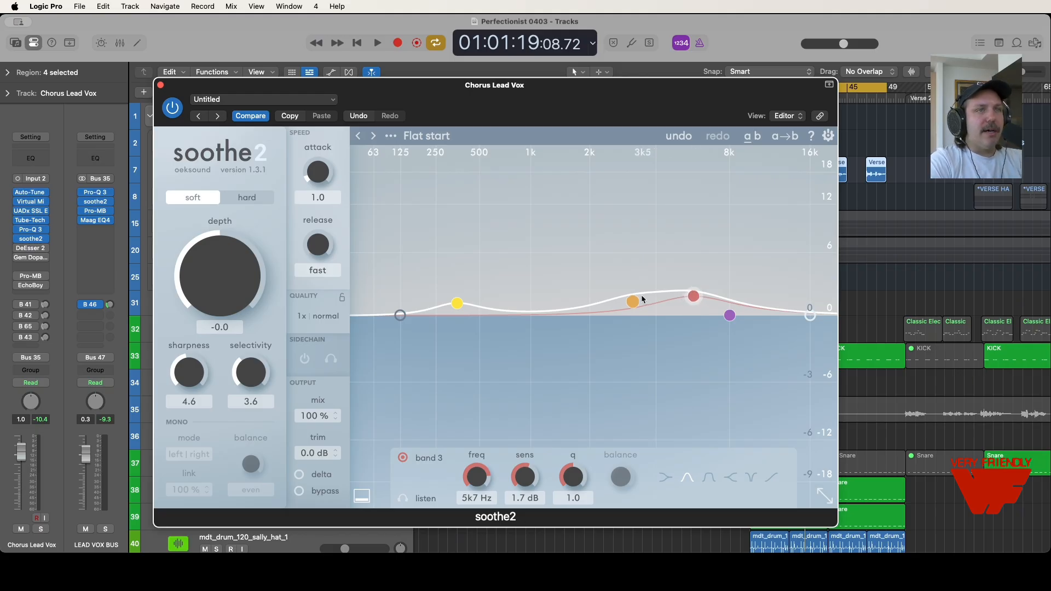
click(644, 298)
click(693, 298)
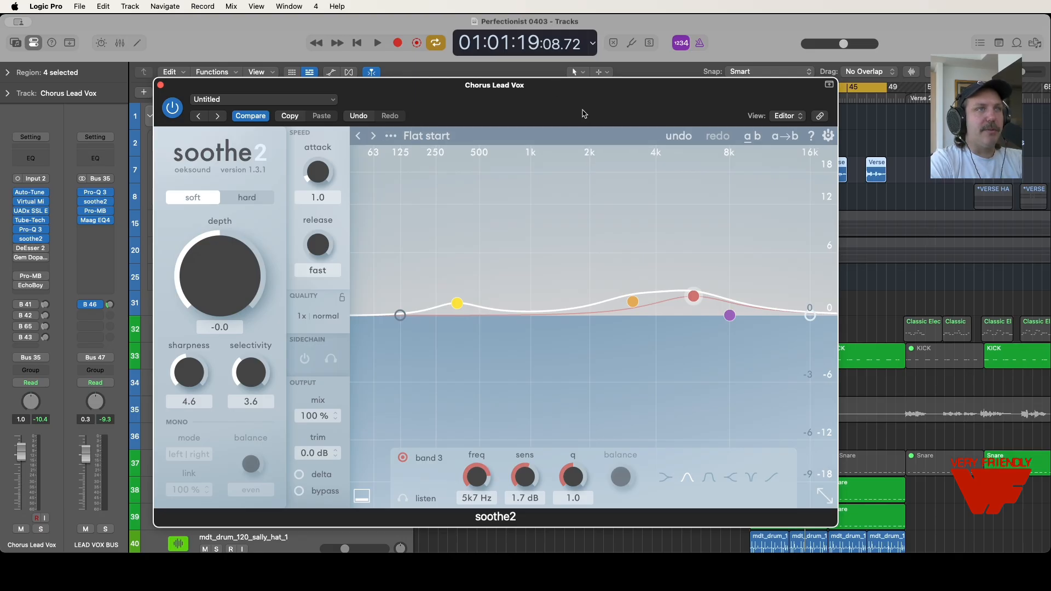
drag(583, 113, 568, 106)
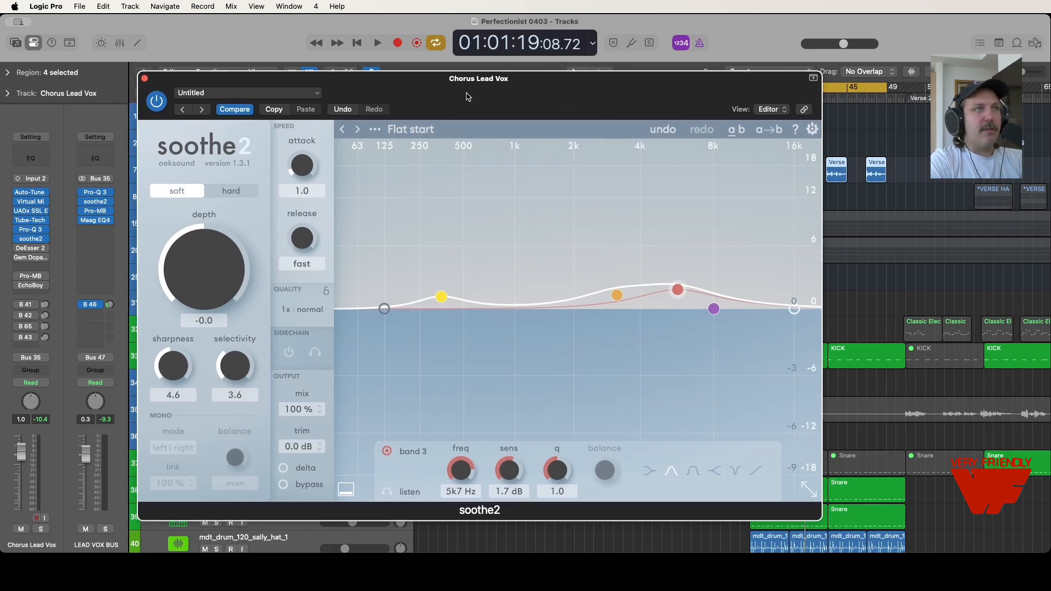
Play the start of Chorus 1 to check soothe2's reduction on the vocal, and stop playback
key(space)
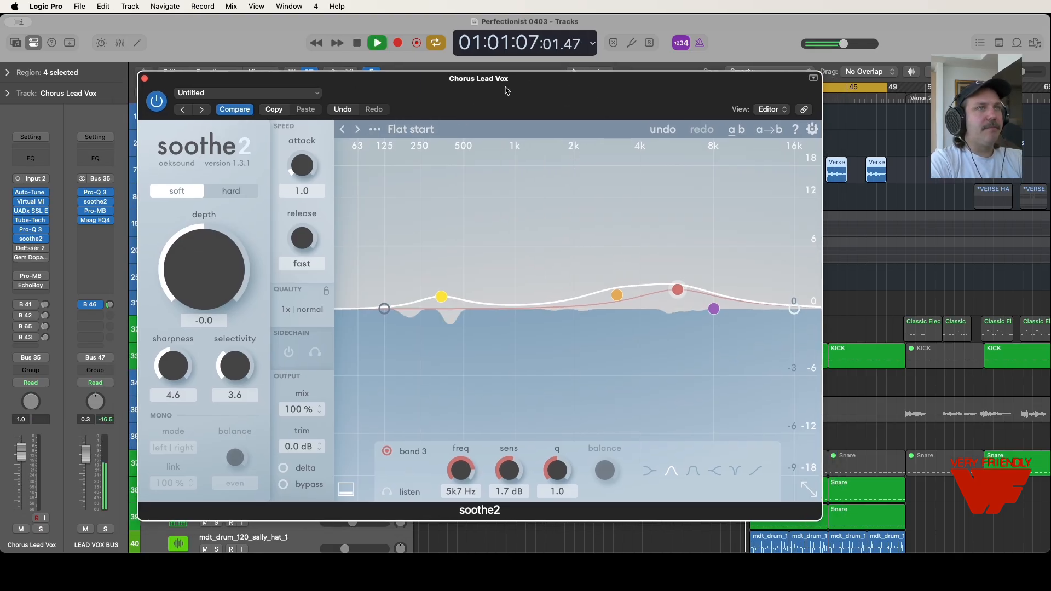
drag(507, 91, 521, 134)
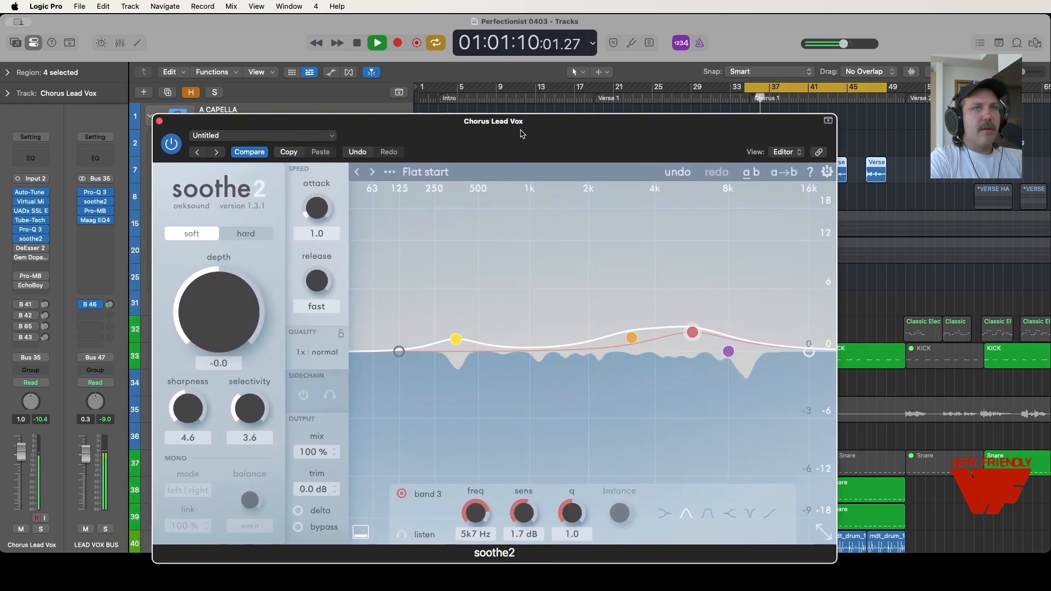
key(space)
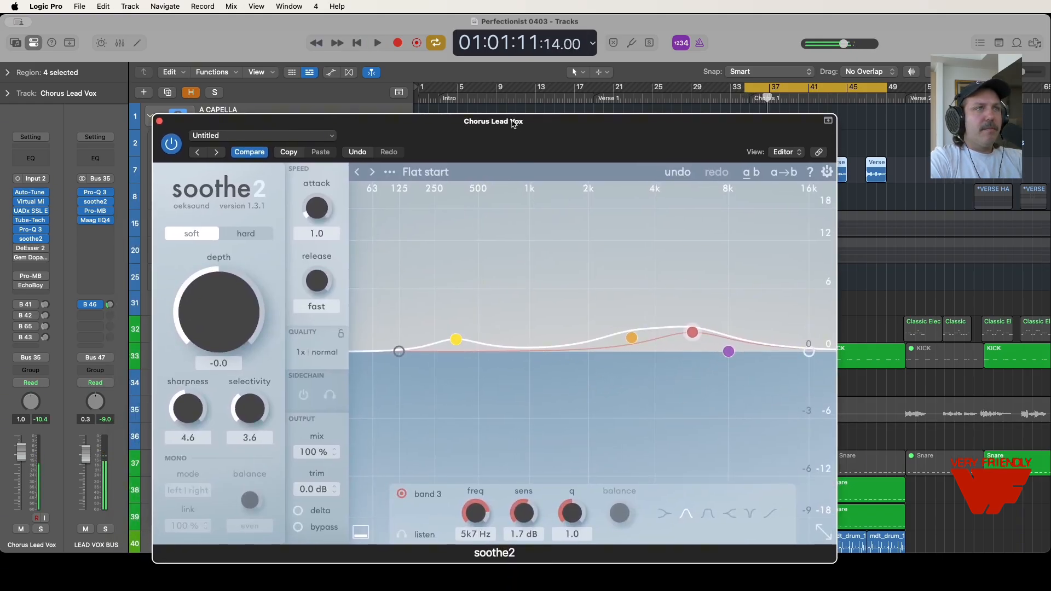
drag(521, 133, 604, 127)
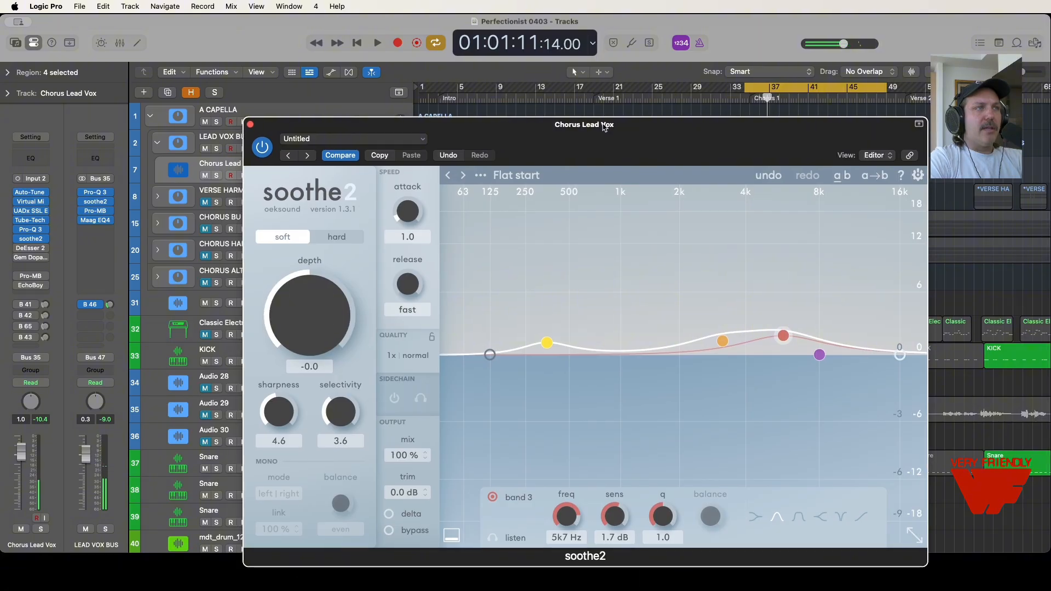
Solo Chorus Lead Vox, play Chorus 1, and audition soothe2's band 3 in listen mode, switching the mode off again
click(216, 176)
drag(678, 140, 724, 123)
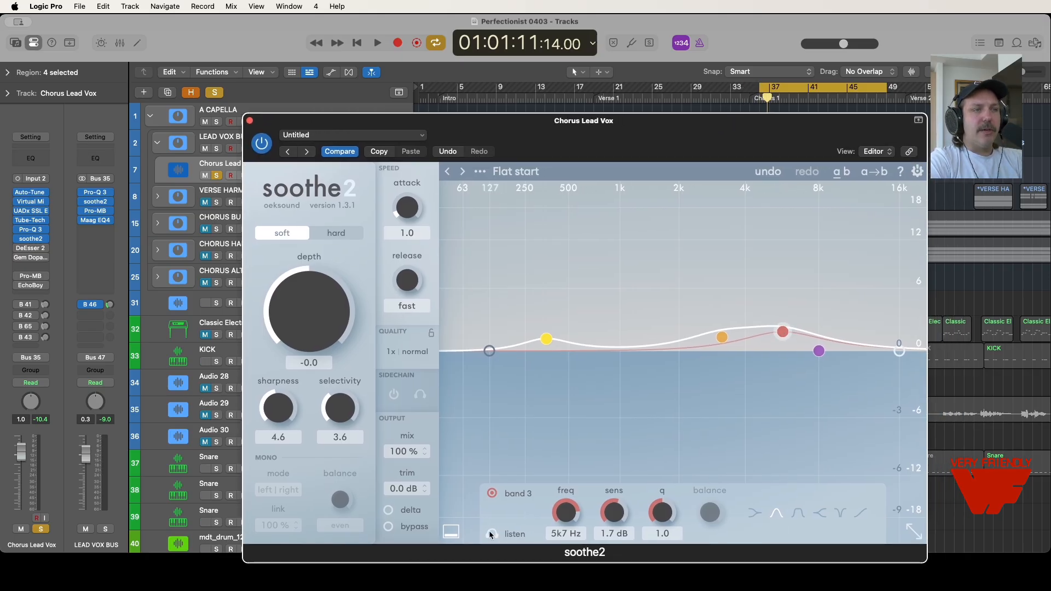
key(space)
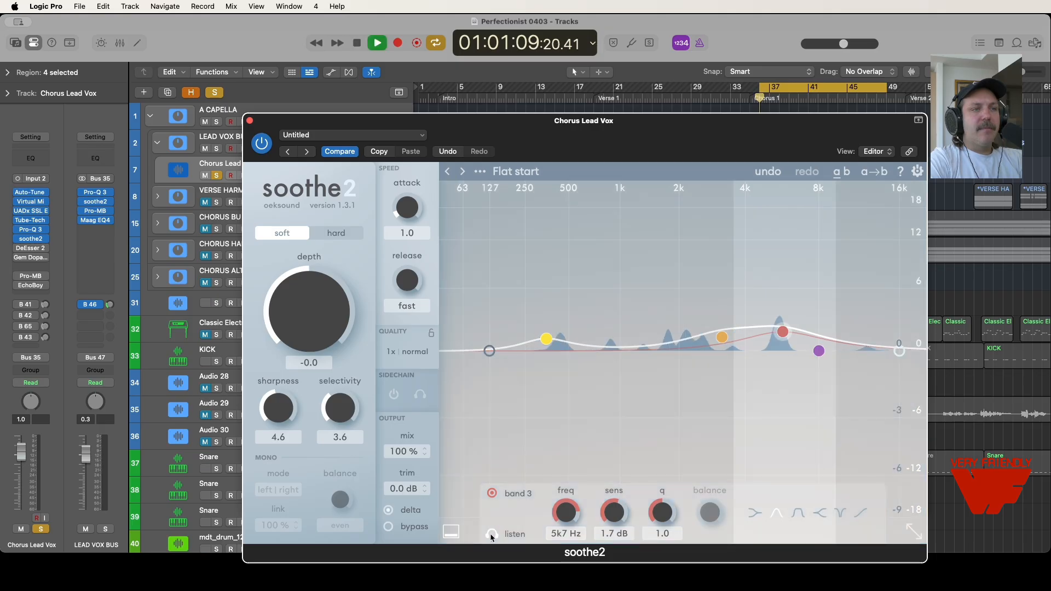
click(491, 534)
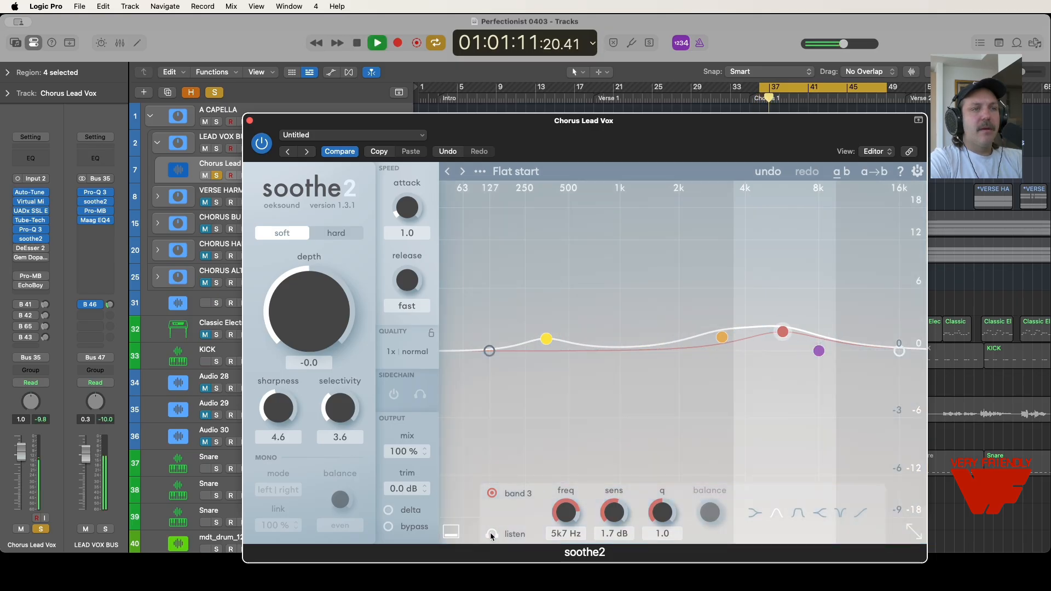
click(491, 534)
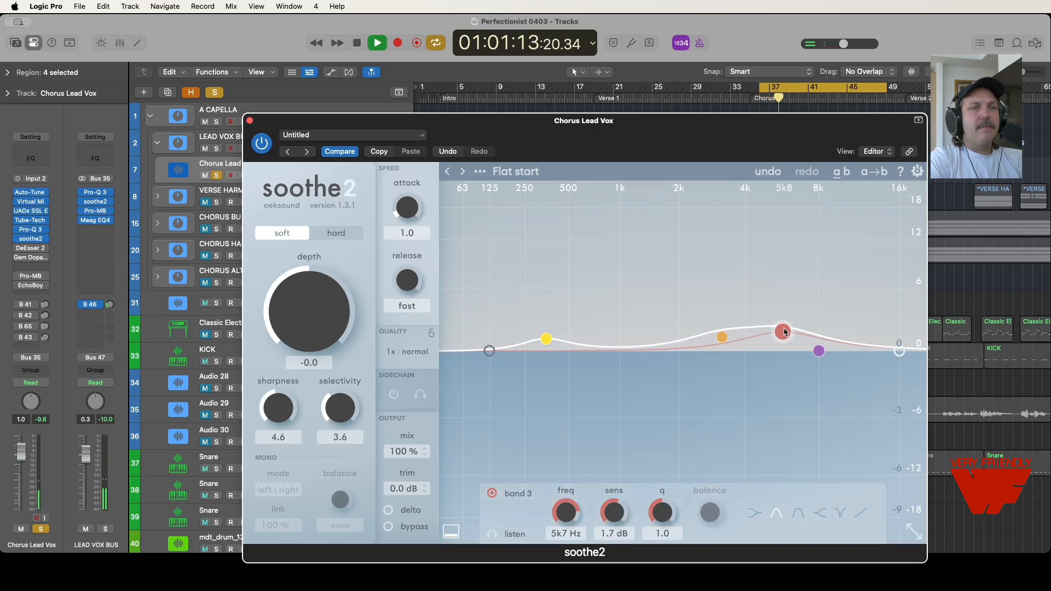
Audition soothe2's band 3 in listen mode once more, then close the plug-in and stop playback with the vocal unsoloed
drag(780, 135, 633, 89)
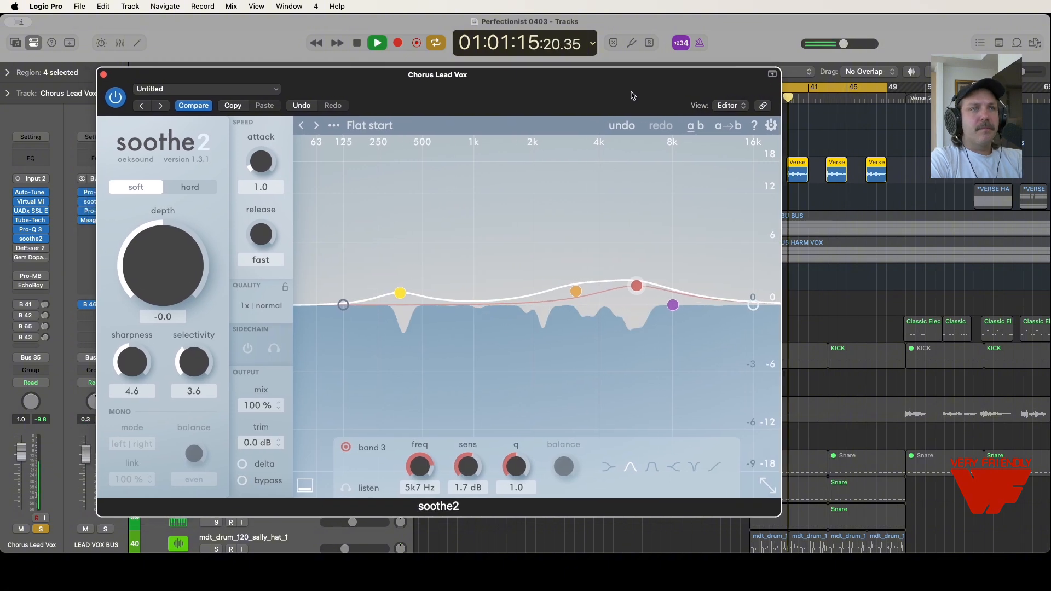
click(346, 488)
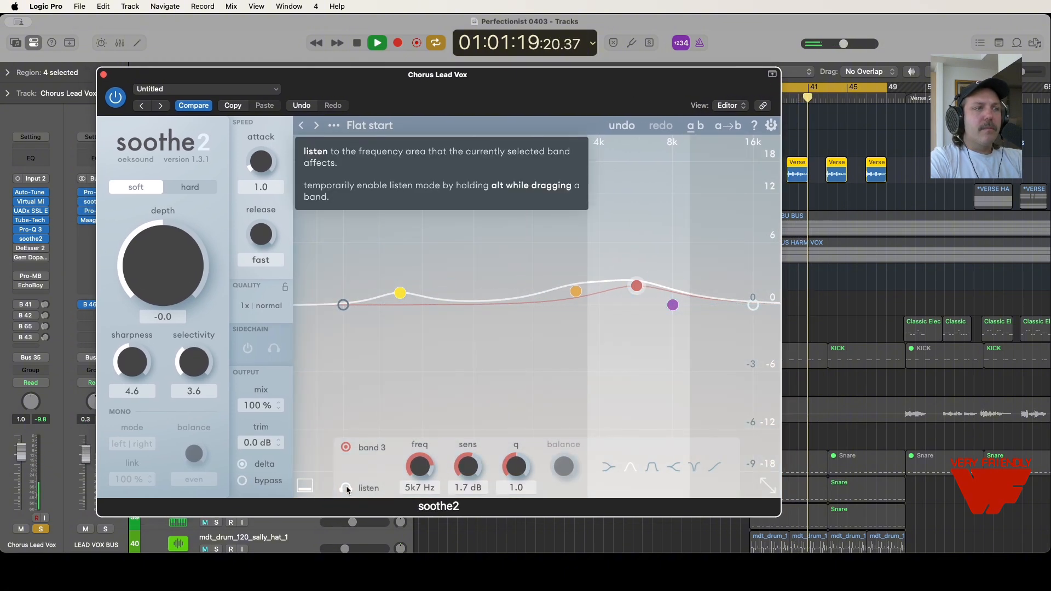
click(346, 488)
click(104, 75)
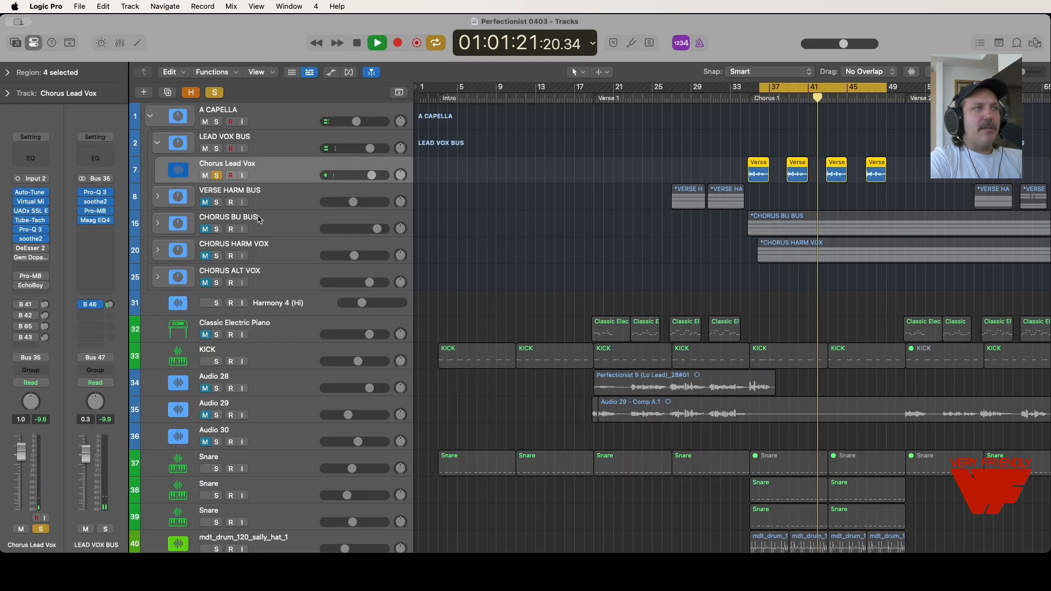
key(space)
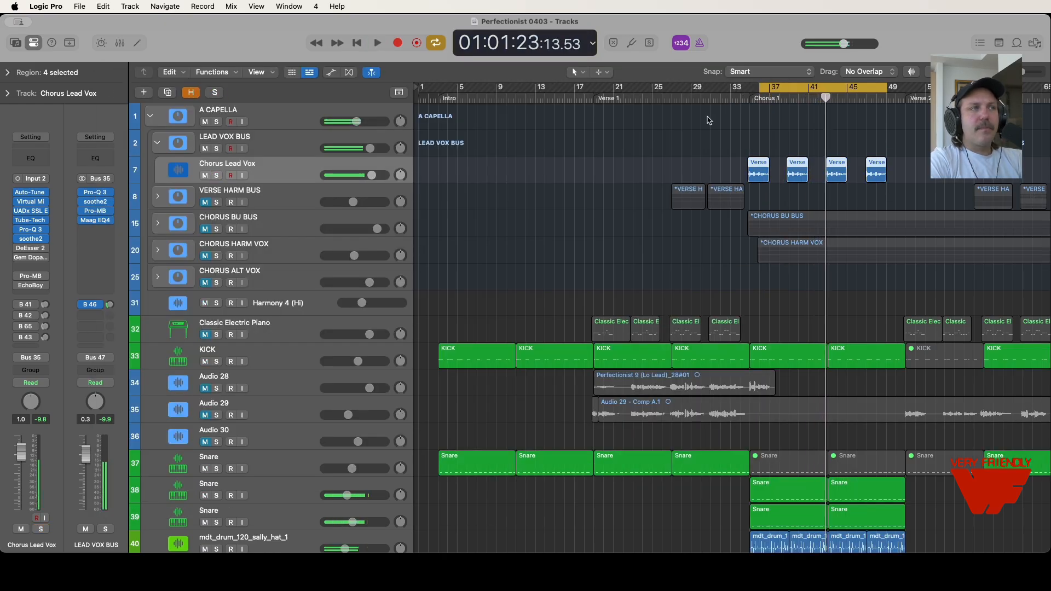
Set the cycle start to bar 35, re-enable and open DeEsser 2 on Chorus Lead Vox, and play Chorus 1
drag(762, 88, 752, 88)
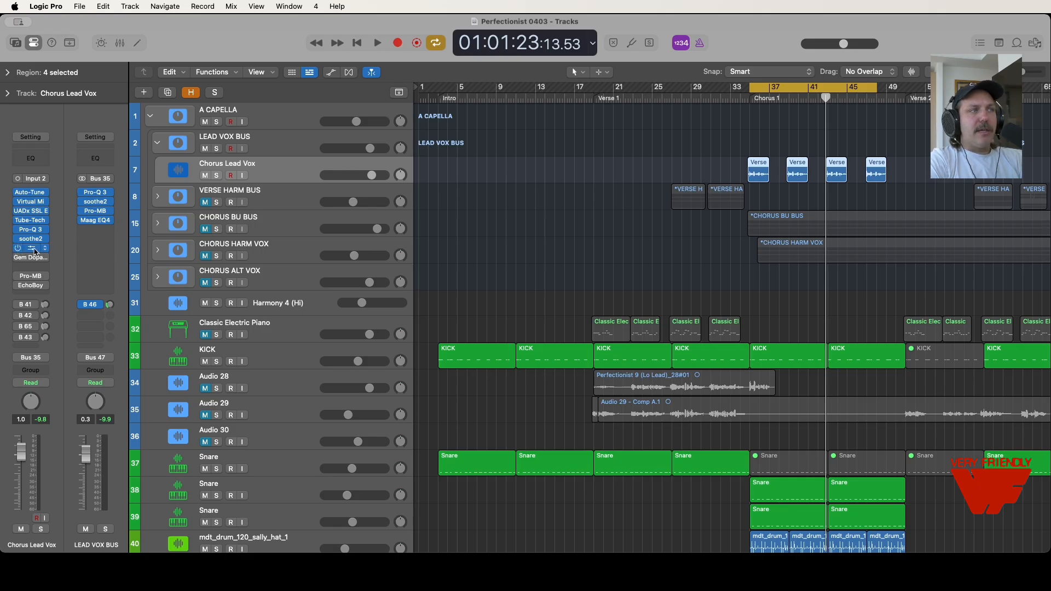
click(34, 250)
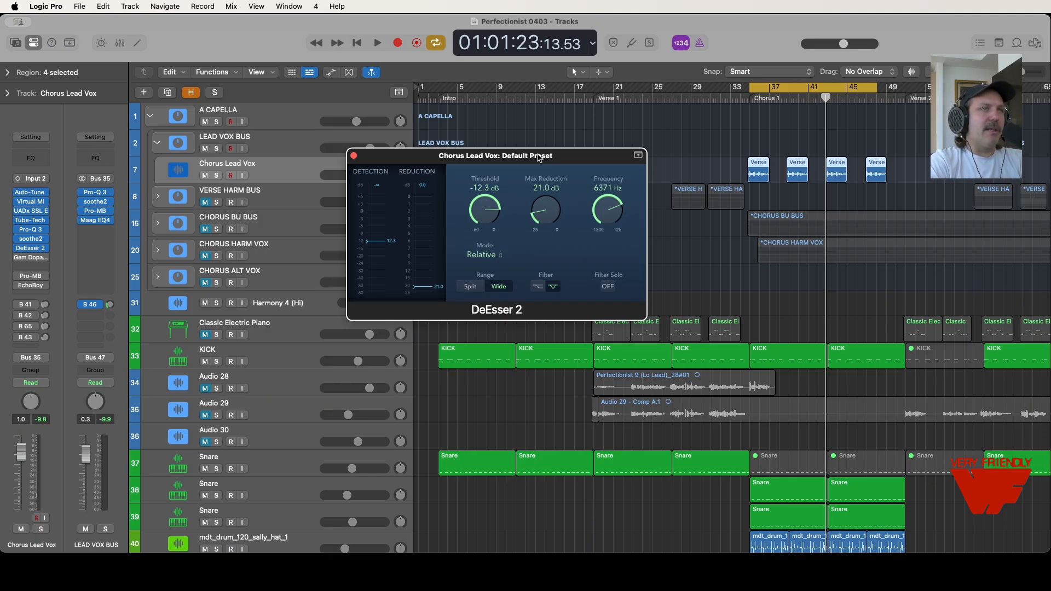
key(space)
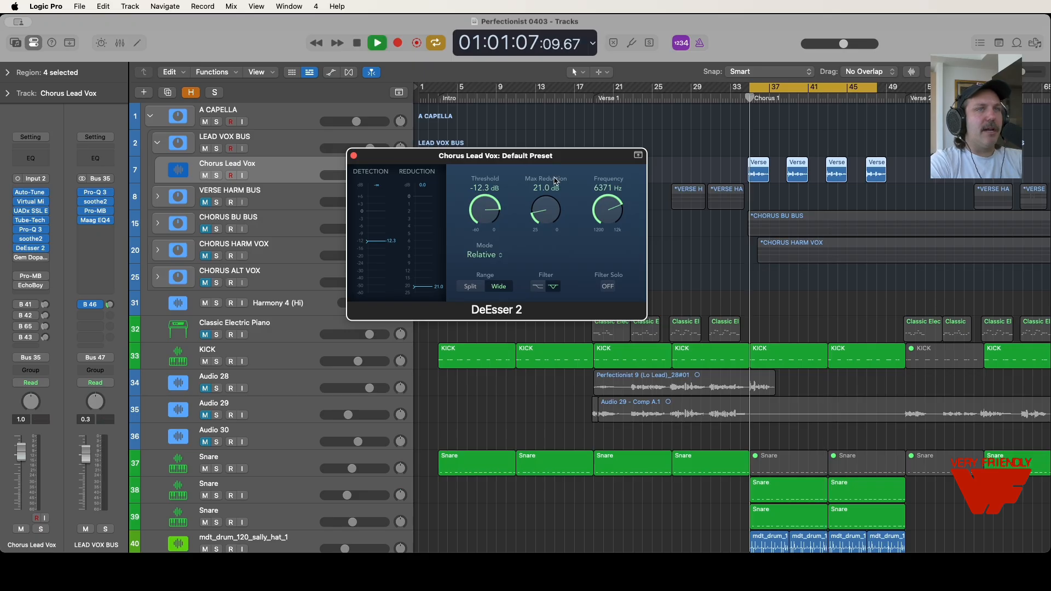
Extend the cycle start back to 34 3 1 1, then close DeEsser 2 and stop playback
click(750, 90)
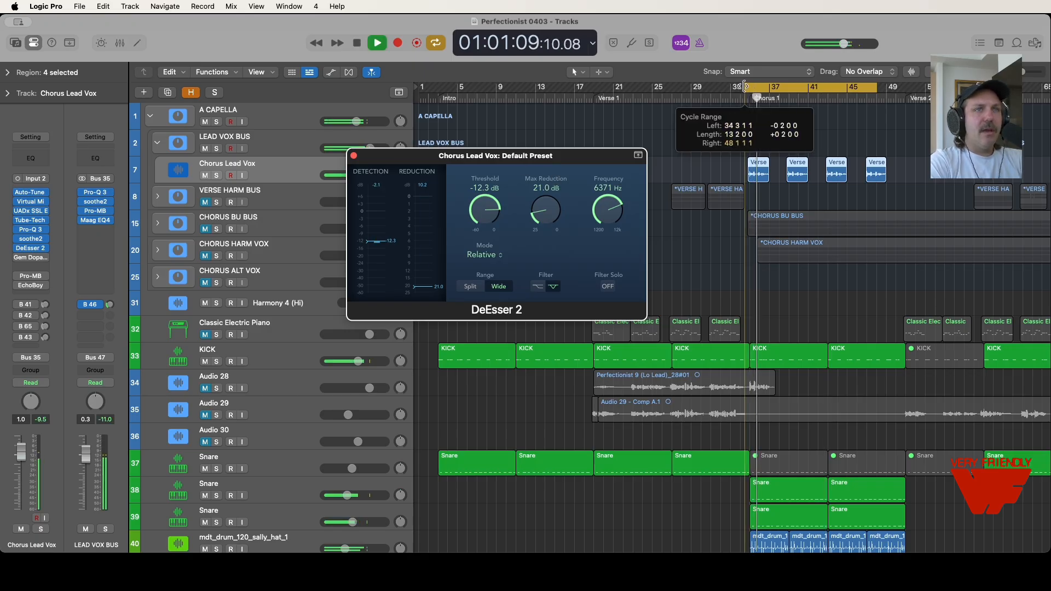
click(354, 155)
key(space)
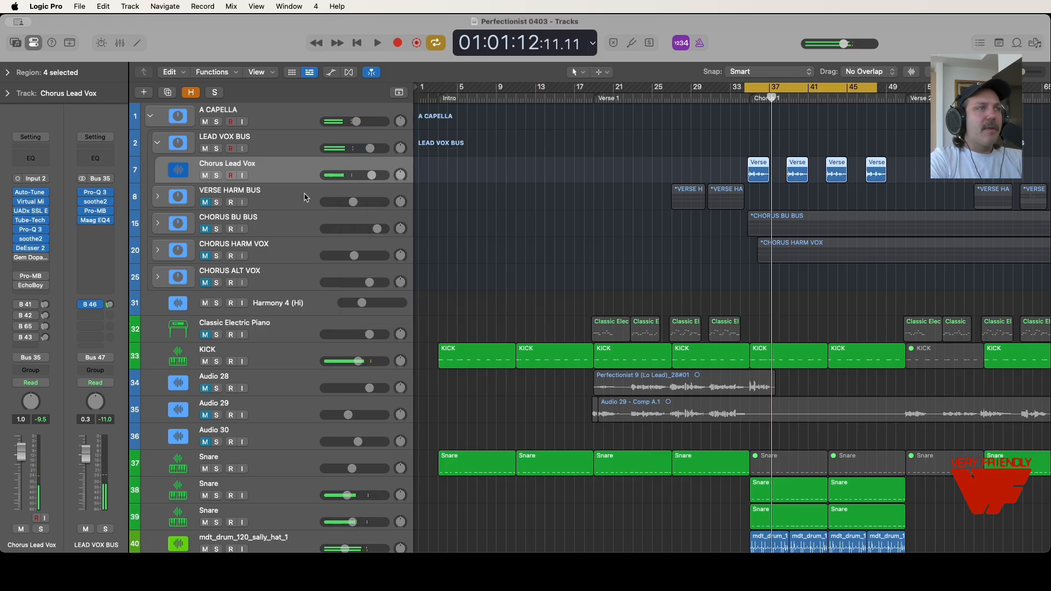
click(305, 198)
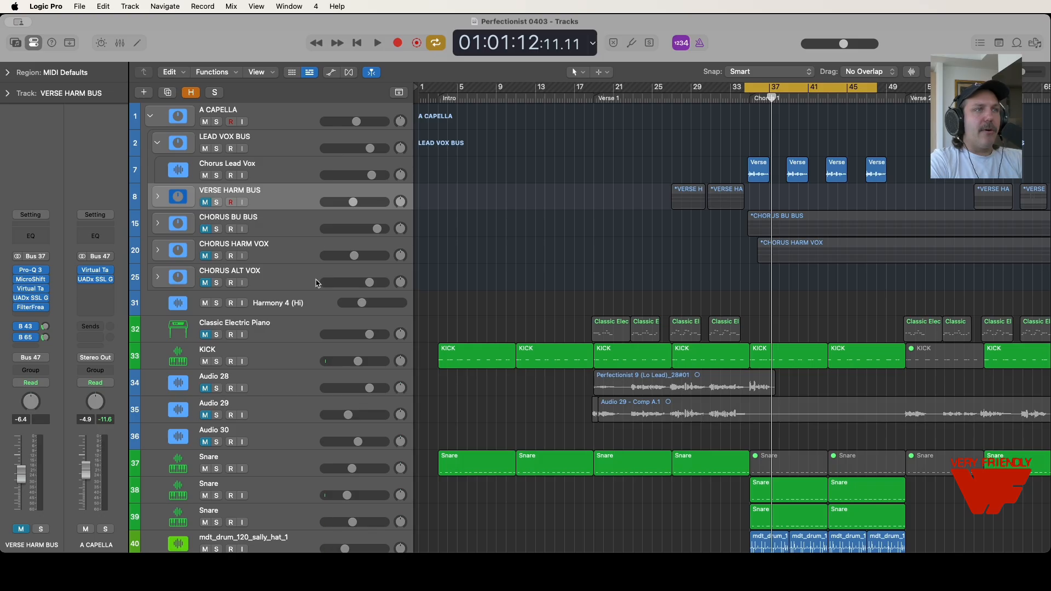
click(308, 177)
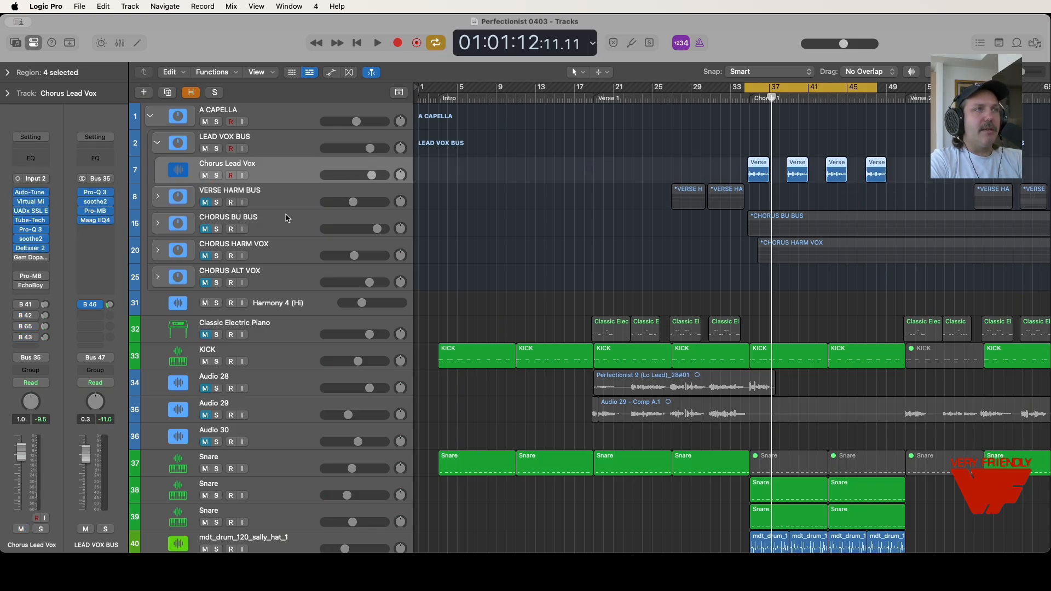
click(290, 206)
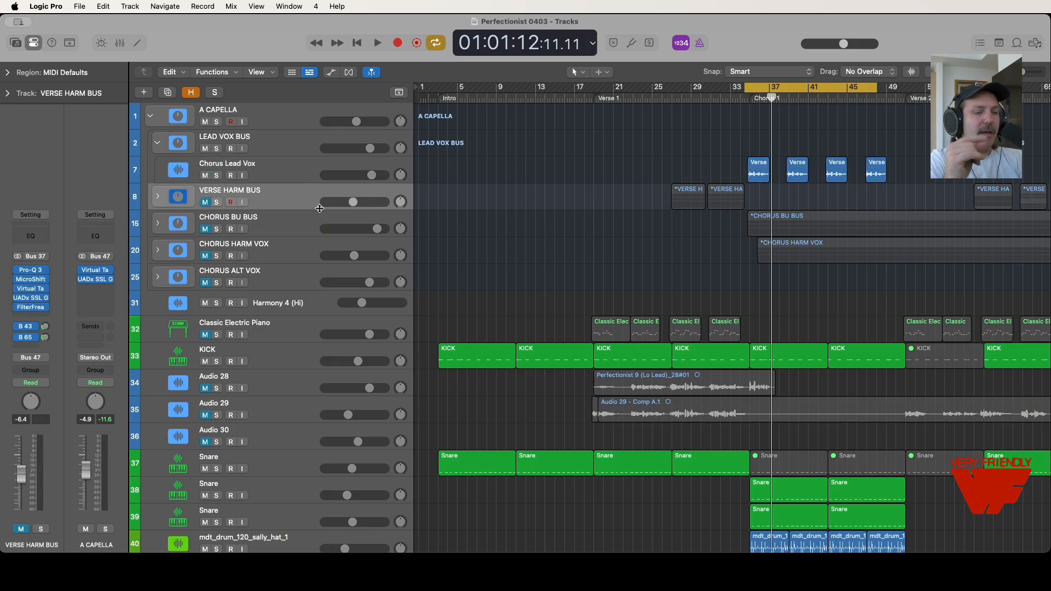
click(295, 161)
click(295, 185)
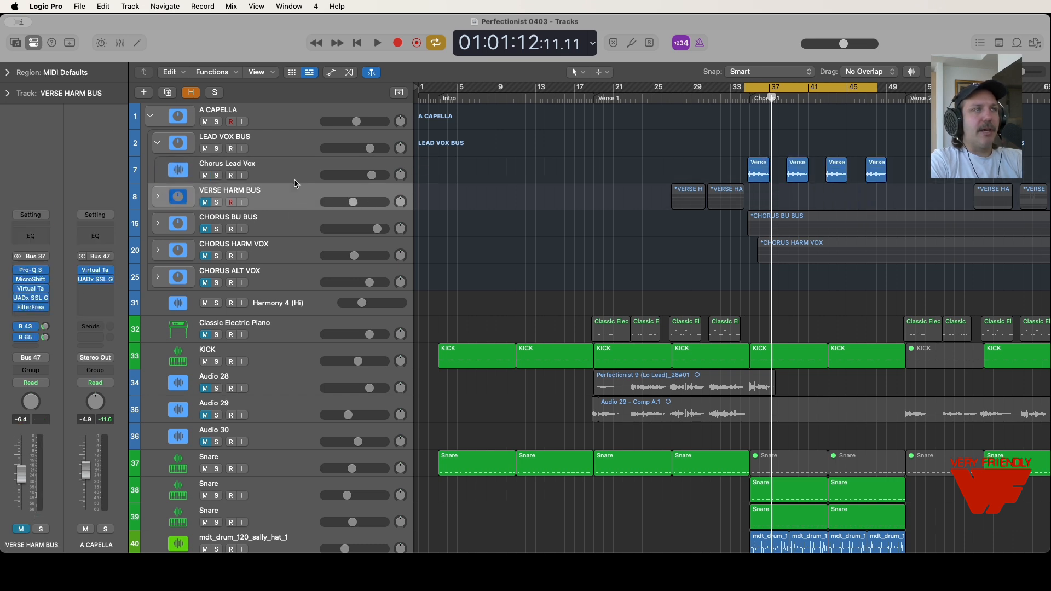
click(296, 174)
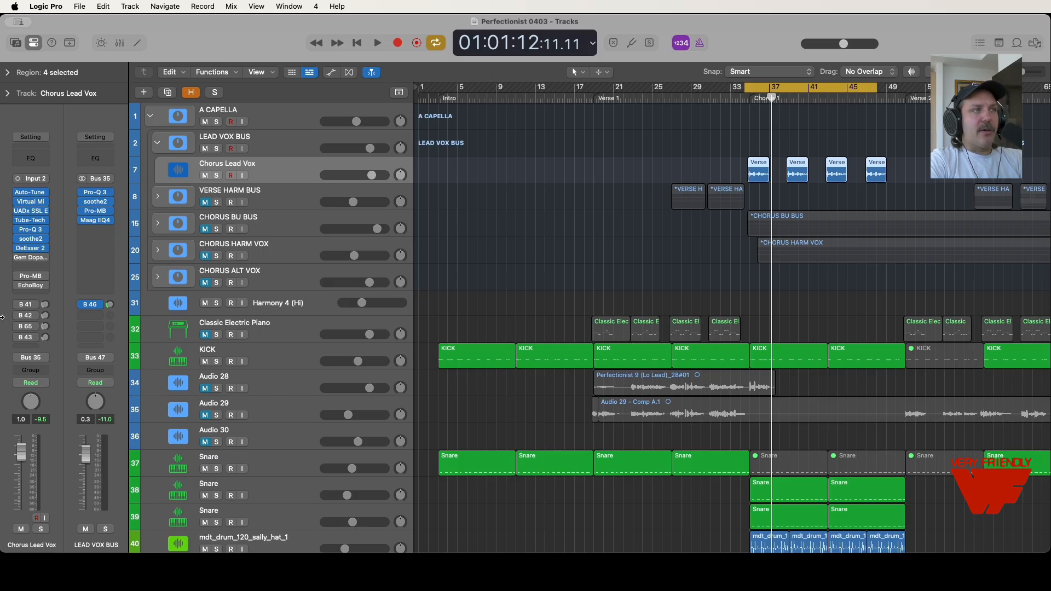
Open Gem Dopamine on Chorus Lead Vox and look through its preset list, keeping the MiX Voice preset
mouse_move(19, 260)
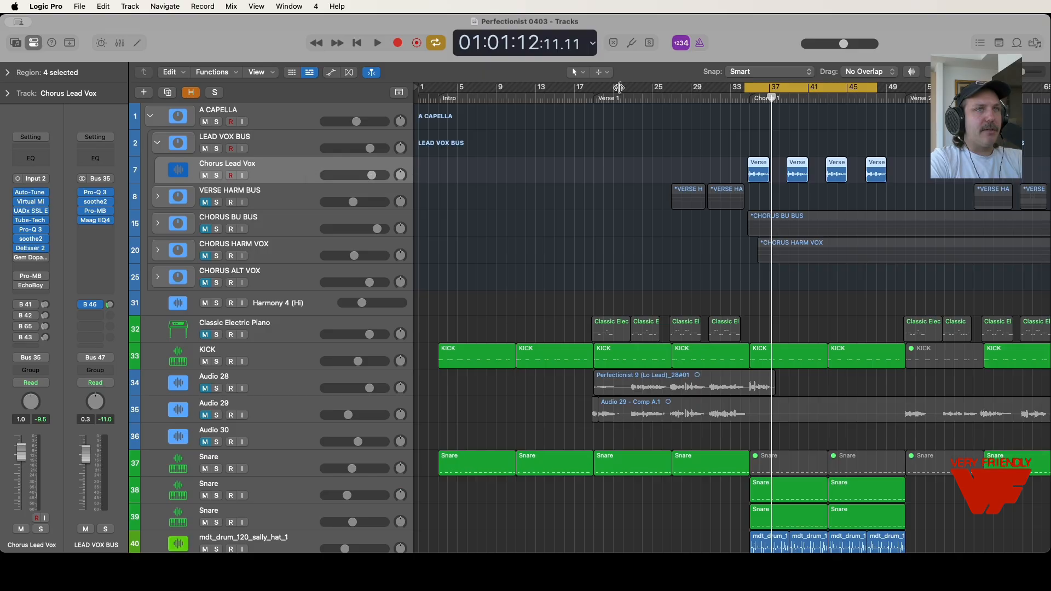
click(746, 87)
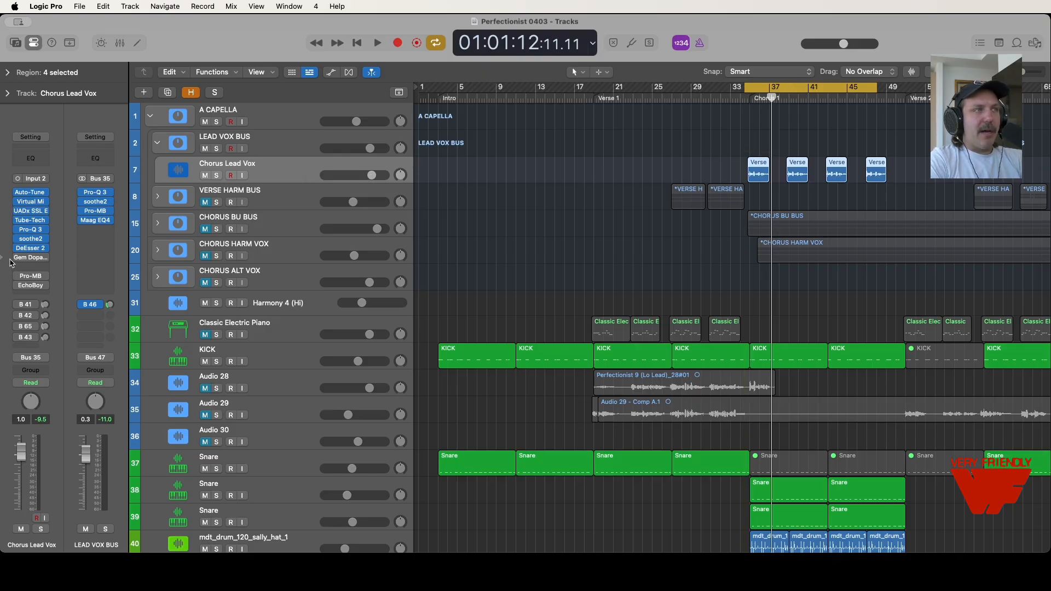
click(31, 258)
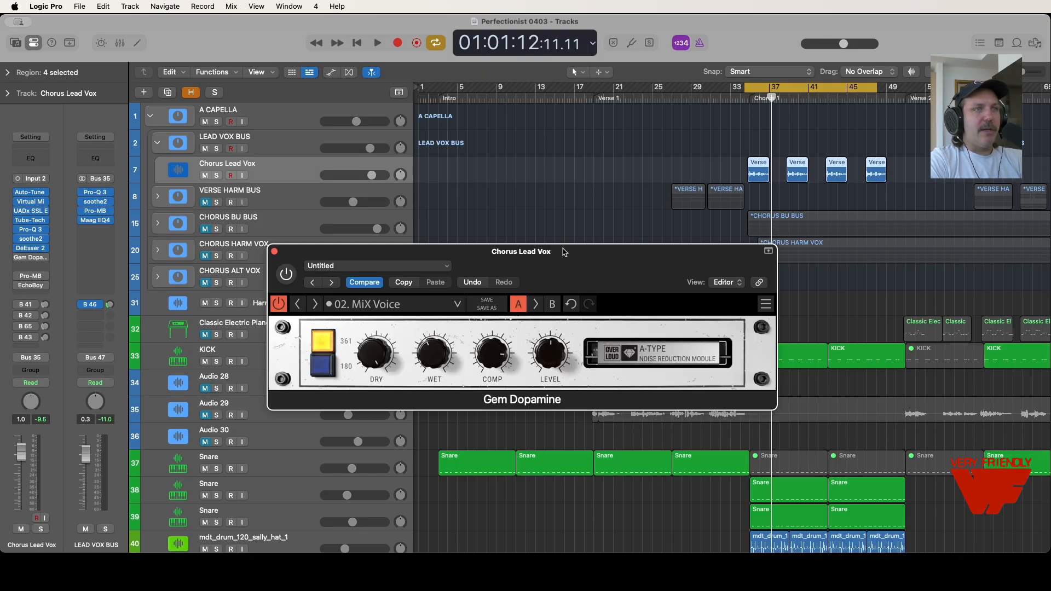
drag(523, 261, 504, 250)
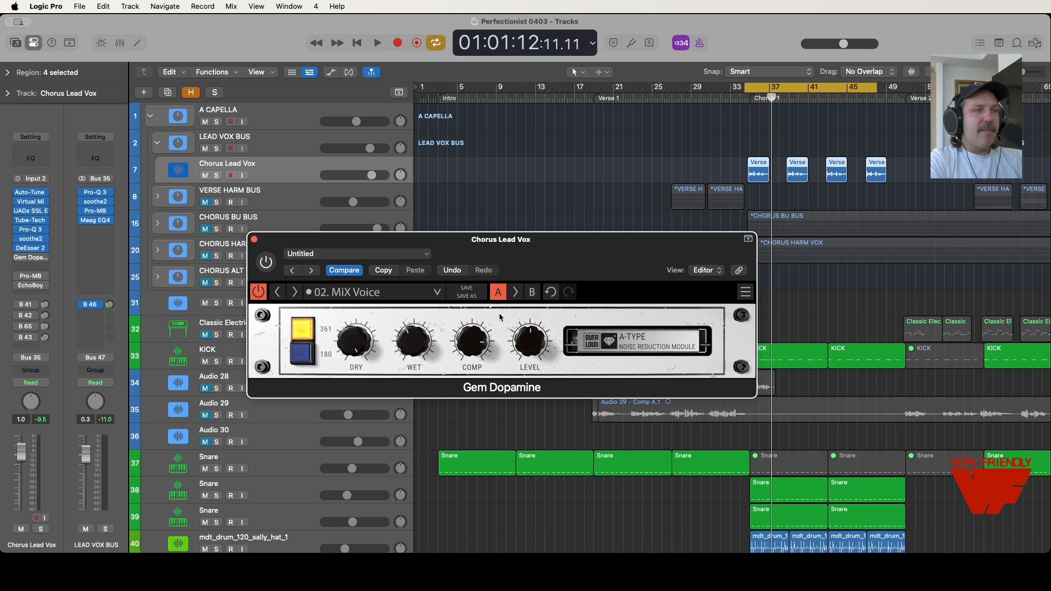
click(378, 292)
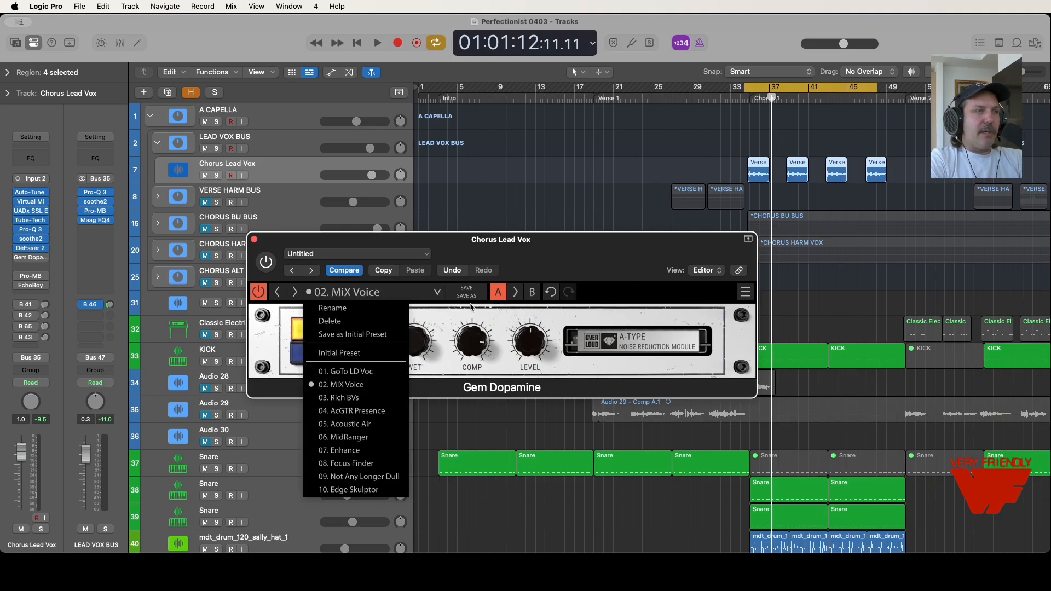
click(589, 276)
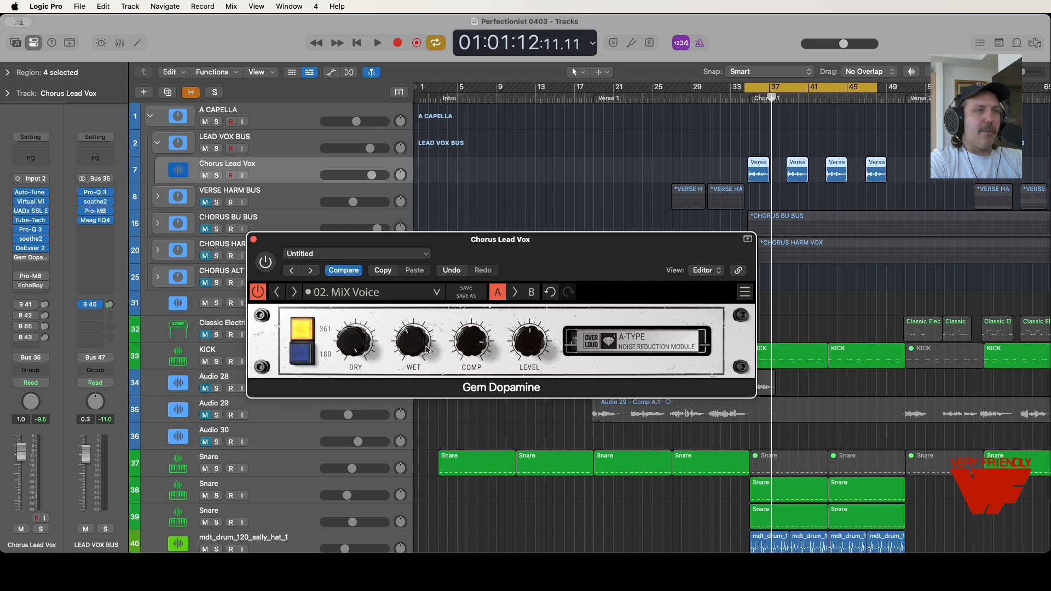
Point out Gem Dopamine's Wet and Comp knobs, play Chorus 1, and switch the plug-in on during playback
drag(461, 332, 461, 327)
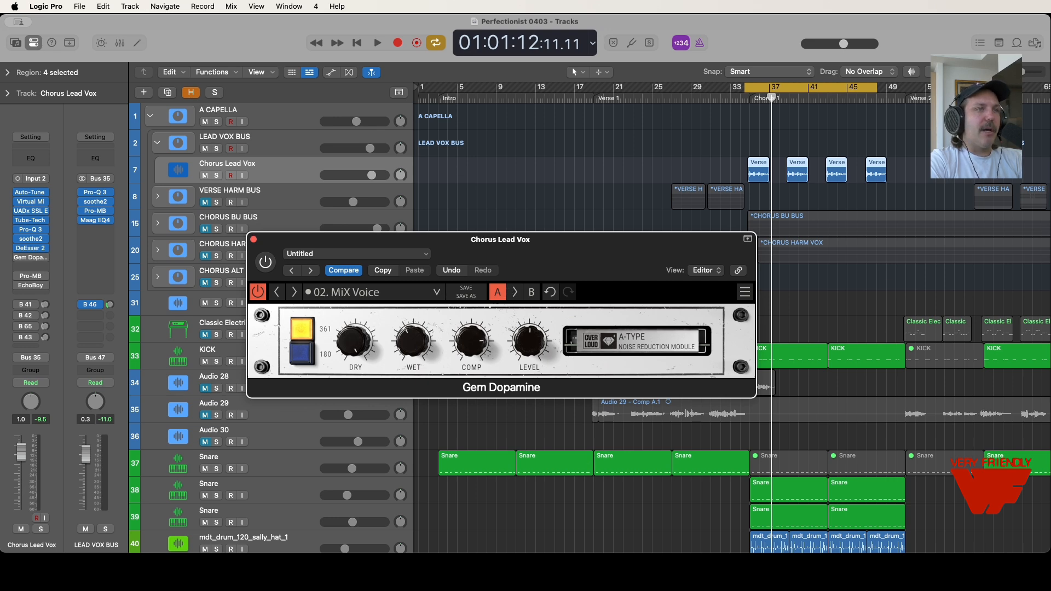
drag(432, 351, 432, 345)
key(space)
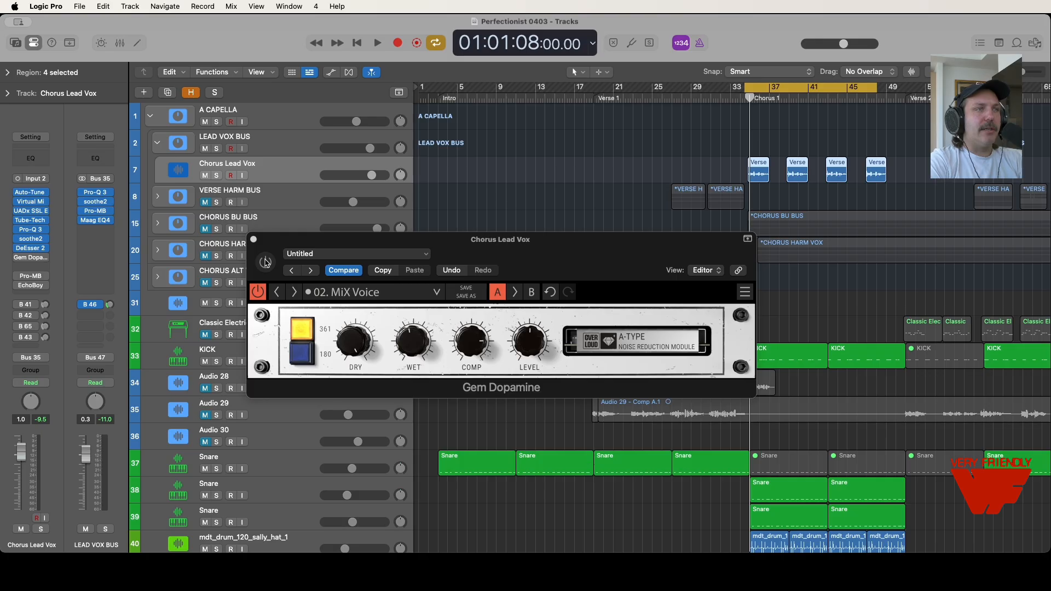
key(space)
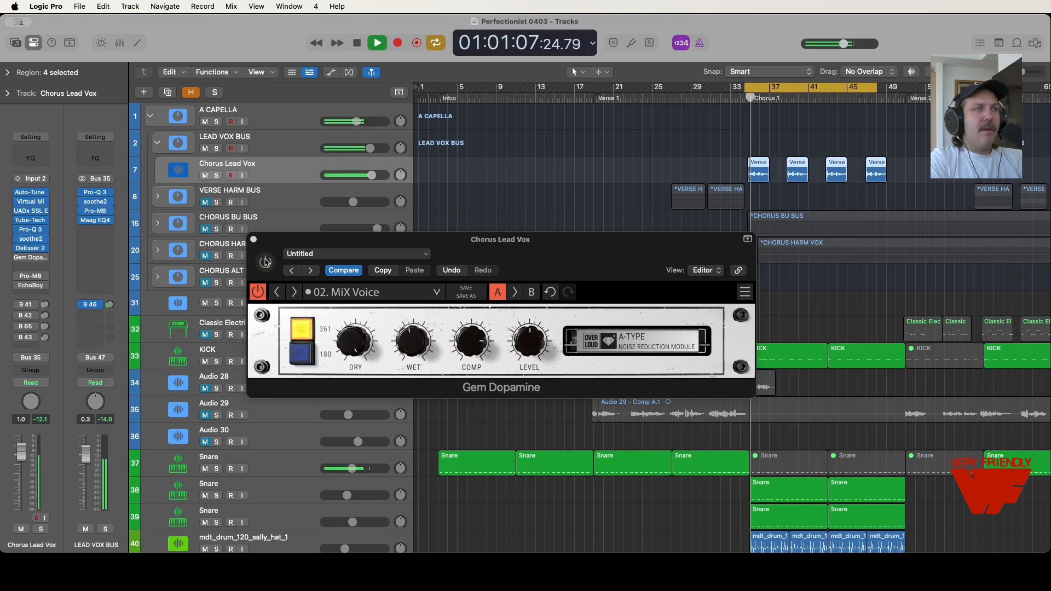
click(266, 263)
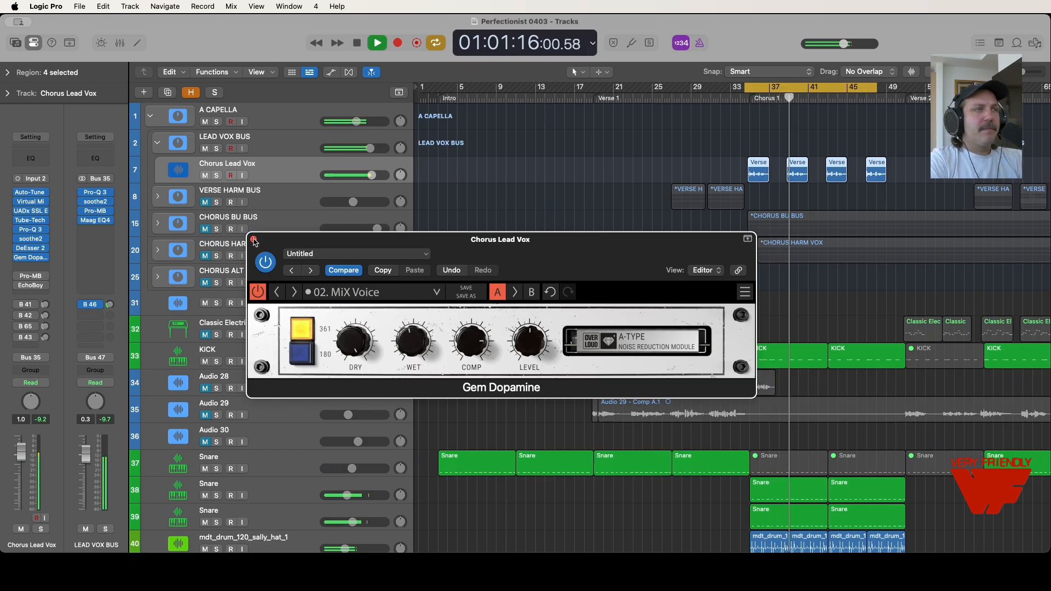
Raise the Chorus Lead Vox volume to 1.4 dB, stop playback and close Gem Dopamine
drag(372, 176, 373, 175)
key(space)
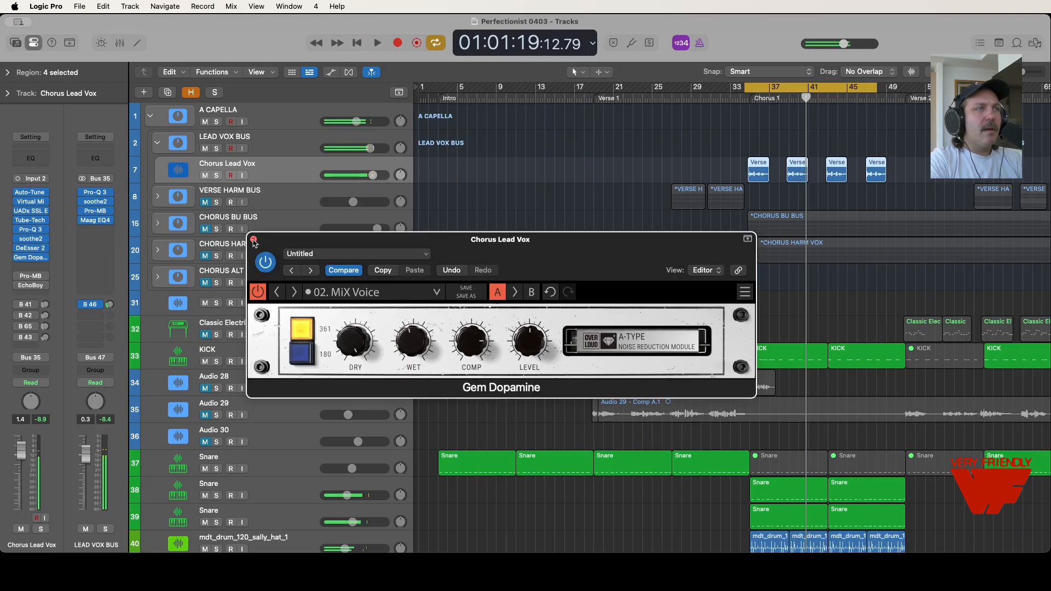
click(253, 240)
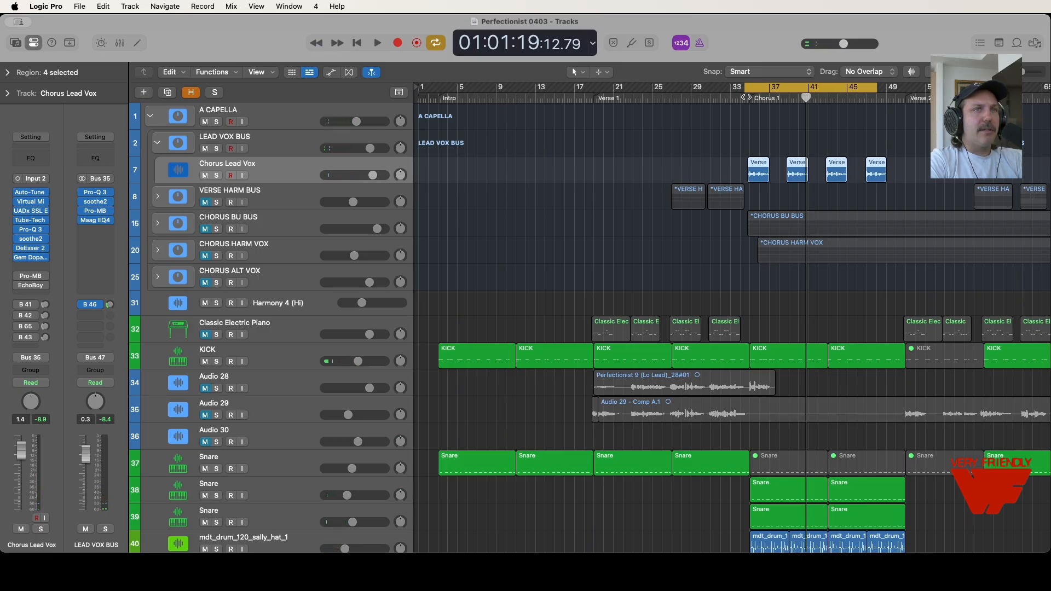
key(0)
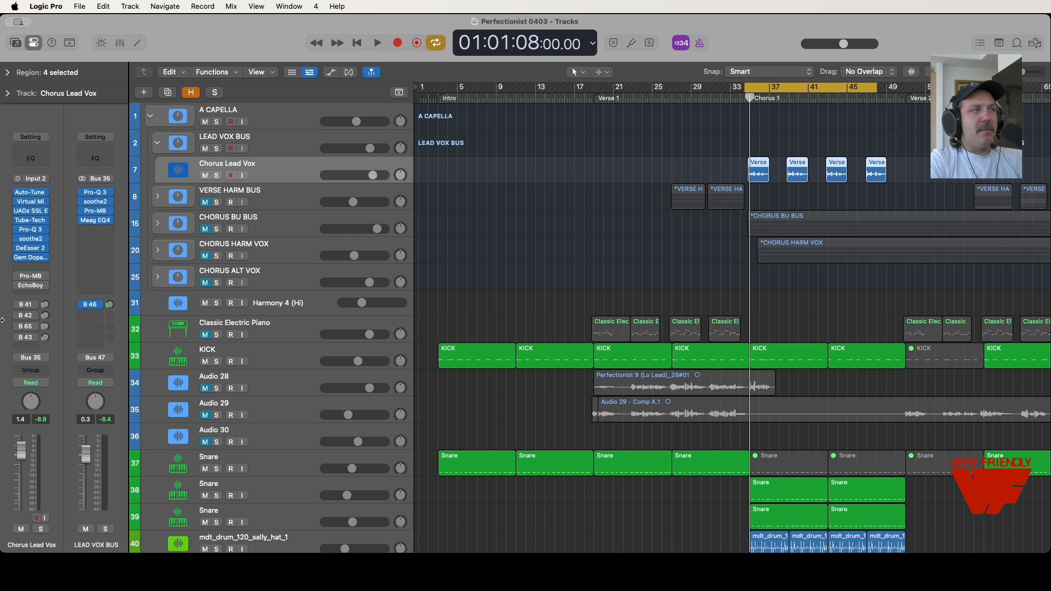
Re-enable Pro-MB on Chorus Lead Vox and open its window clear of the track headers
mouse_move(25, 278)
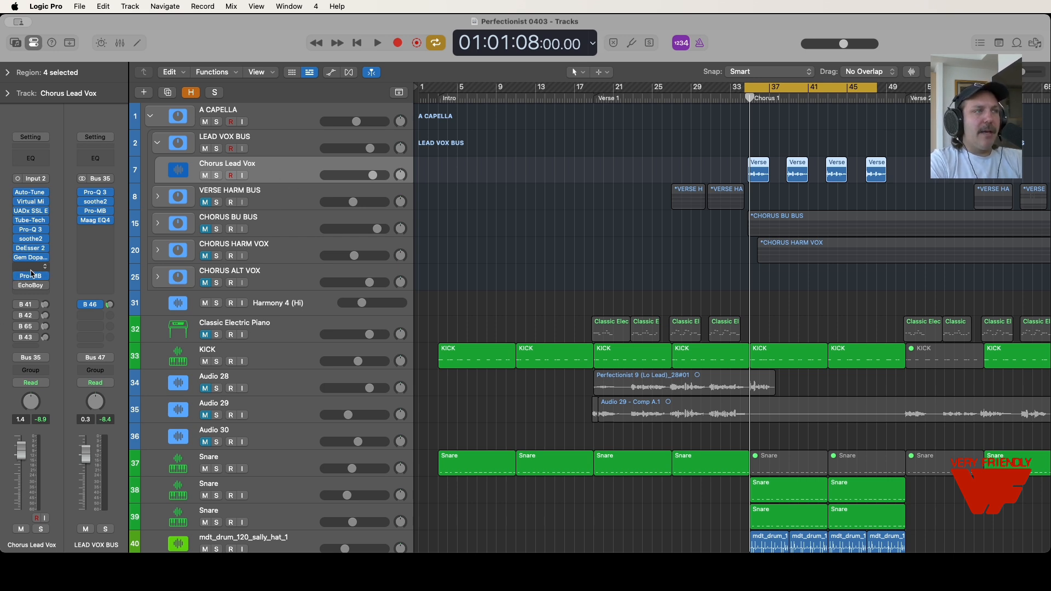
click(34, 277)
drag(611, 158, 574, 135)
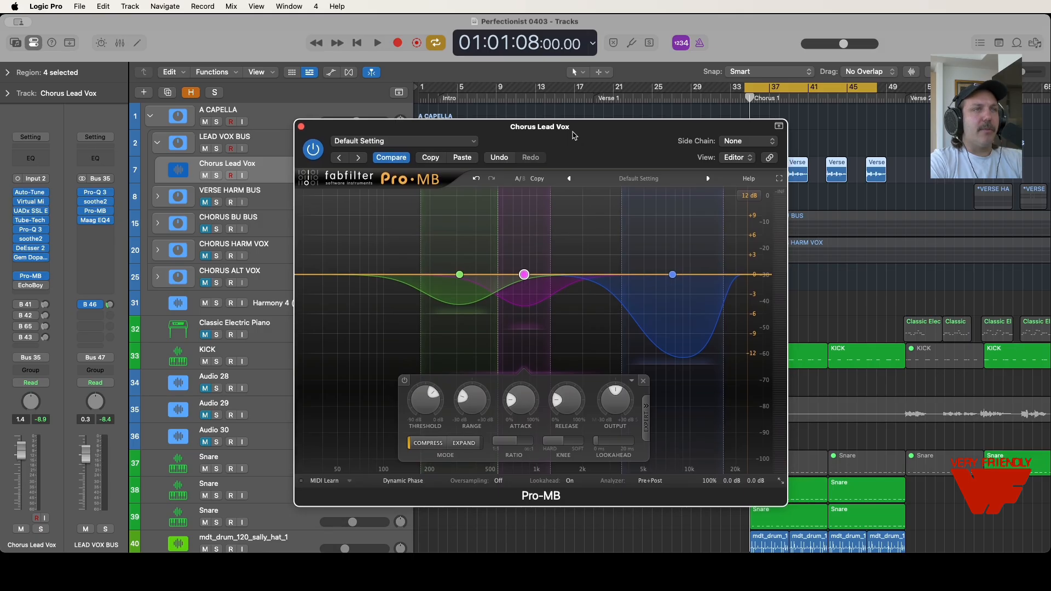
Examine the compression settings of Pro-MB's green low, pink mid and blue high bands
click(459, 276)
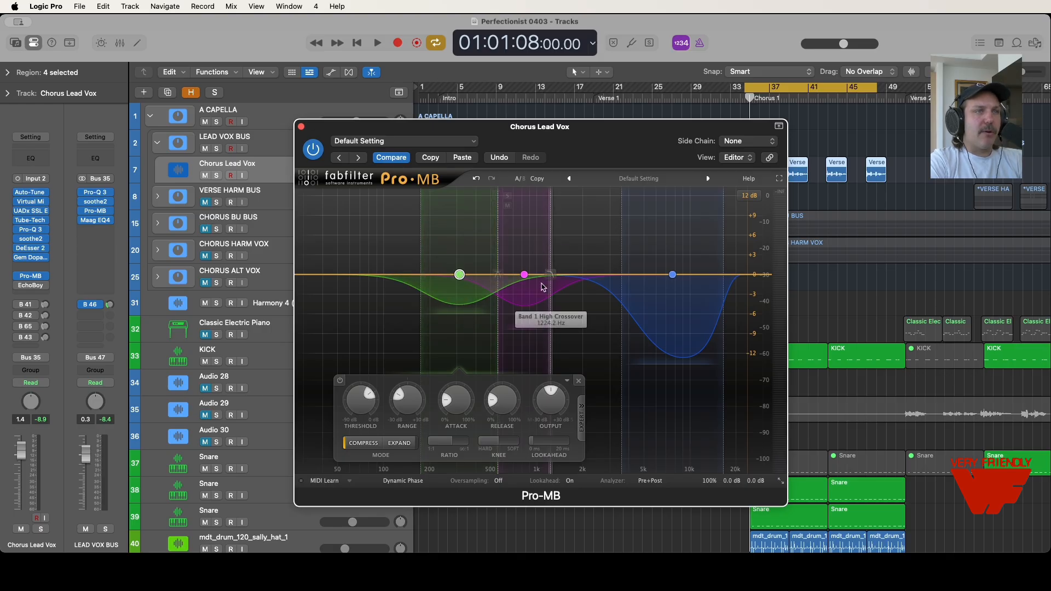
click(525, 275)
click(673, 274)
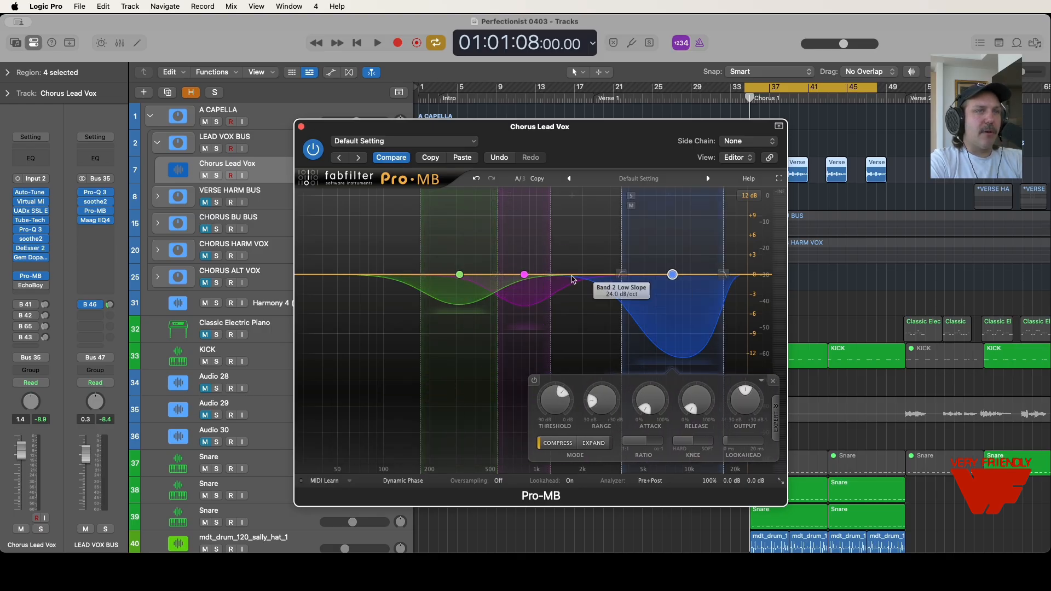
click(524, 274)
click(459, 275)
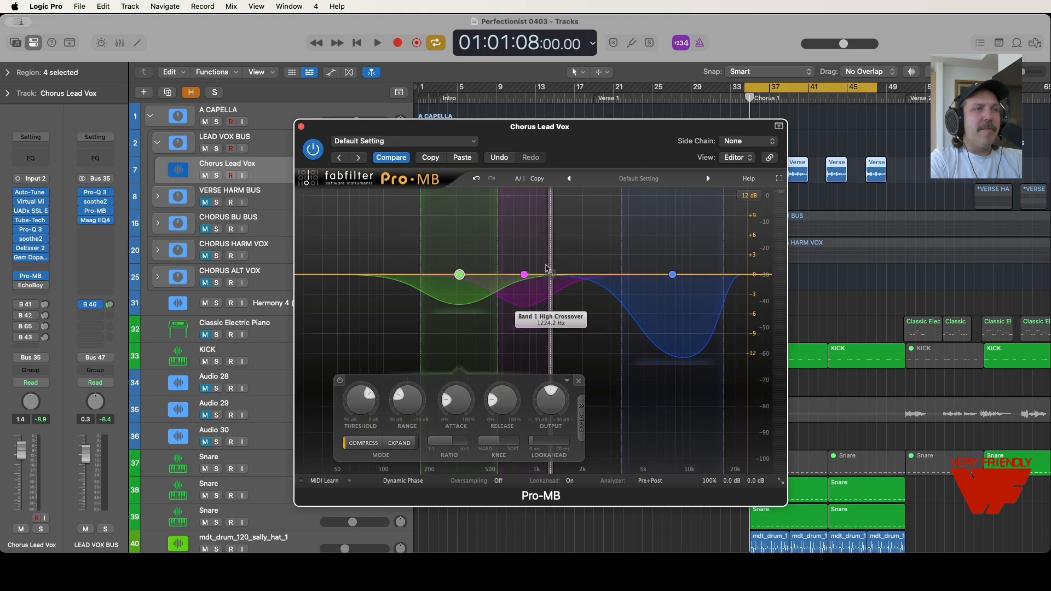
click(524, 275)
click(672, 274)
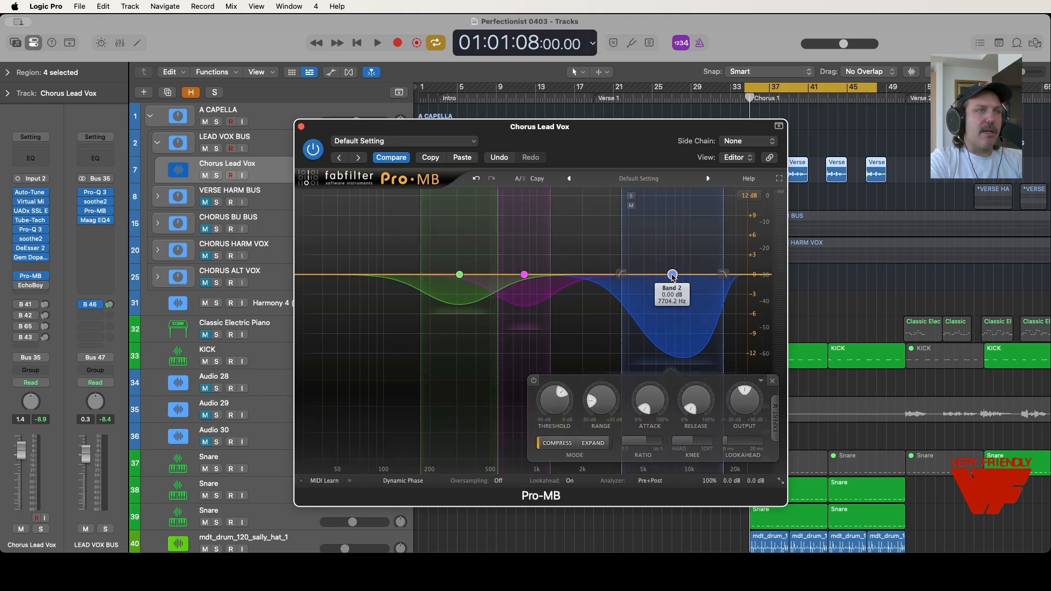
click(459, 274)
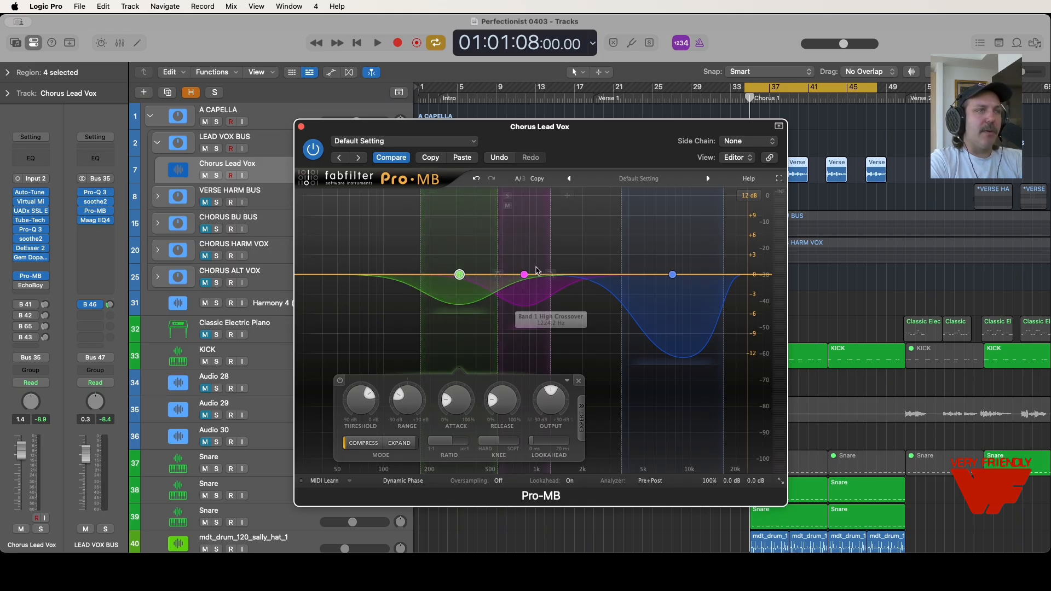
click(524, 274)
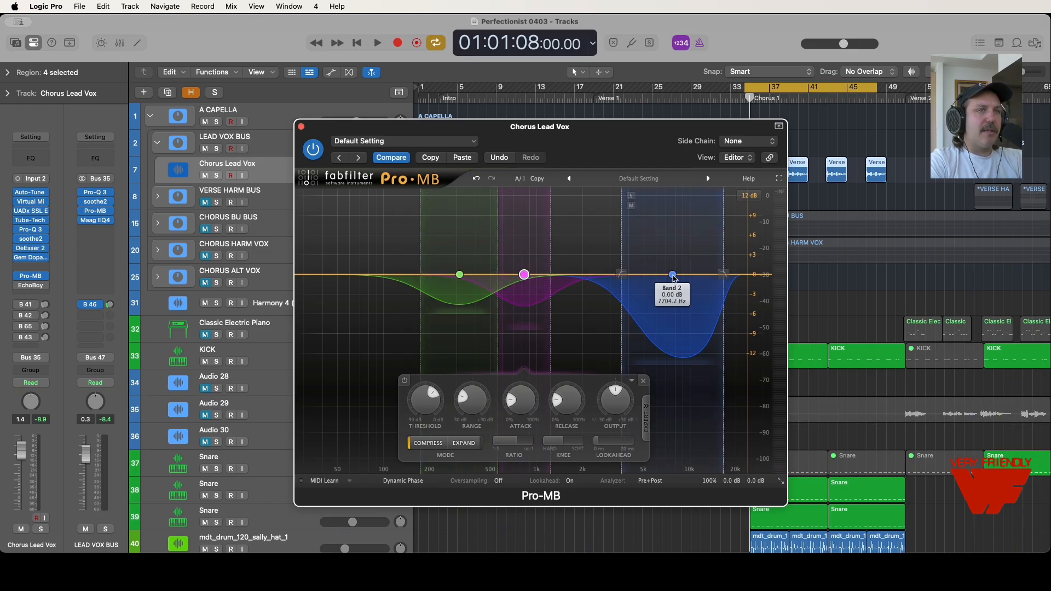
click(676, 308)
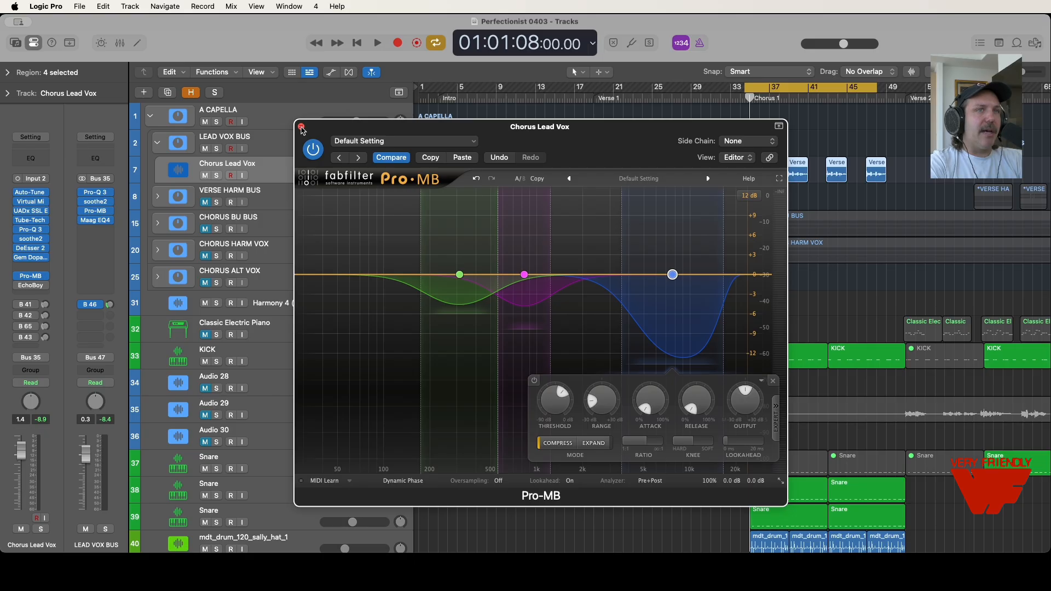
Play Chorus 1 through Pro-MB, close the plug-in, and raise the LEAD VOX BUS volume to 0.9 dB before stopping
key(space)
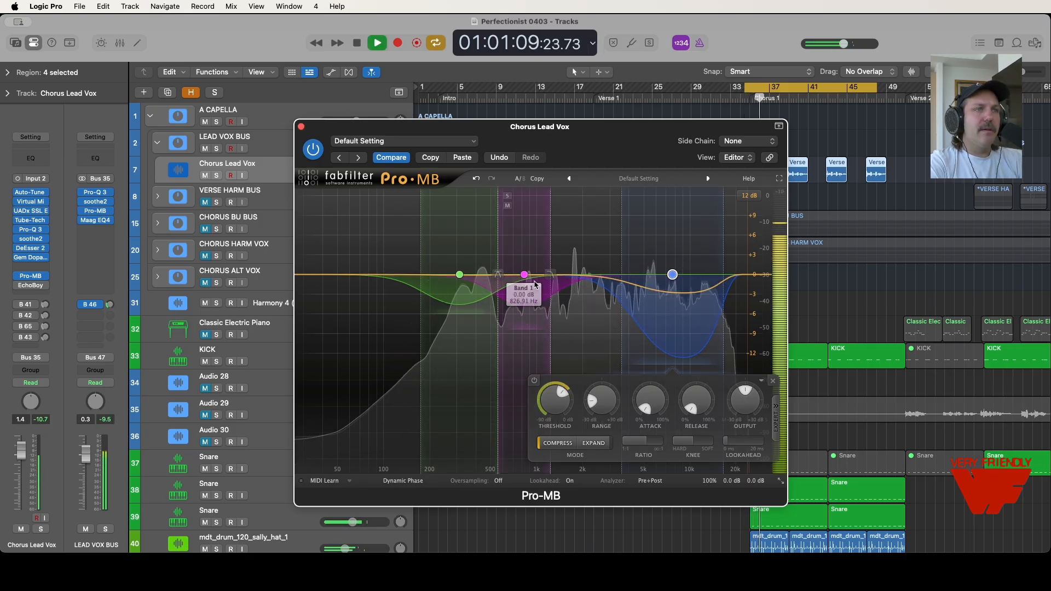
click(531, 281)
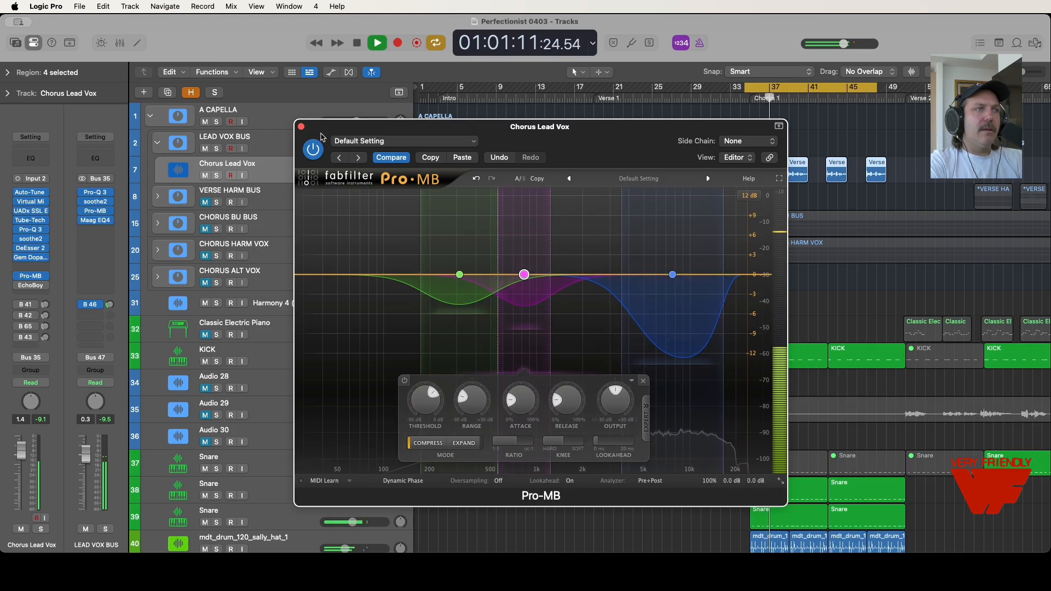
click(301, 127)
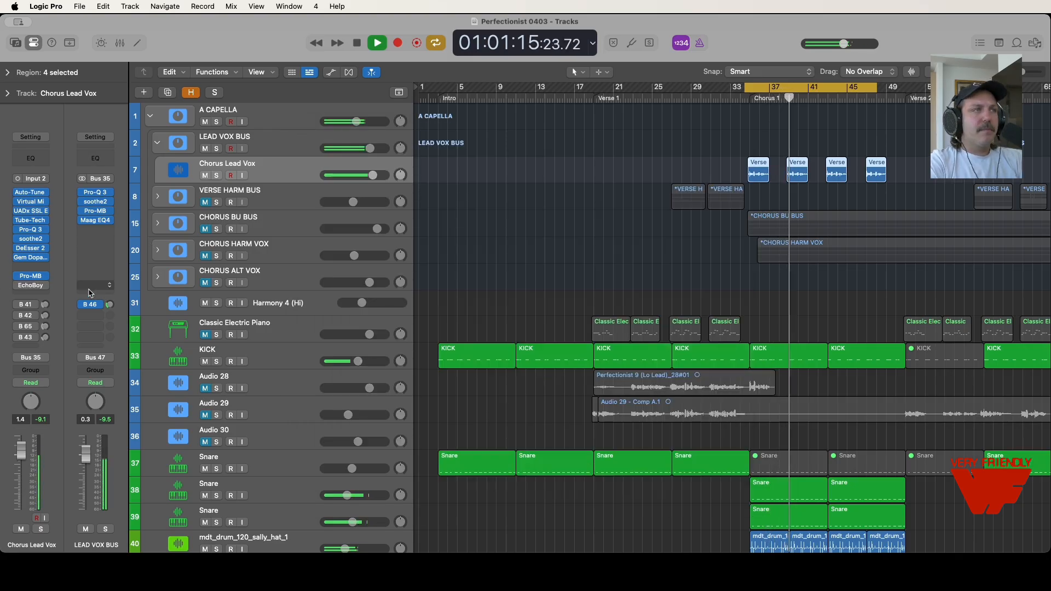
drag(370, 148, 373, 149)
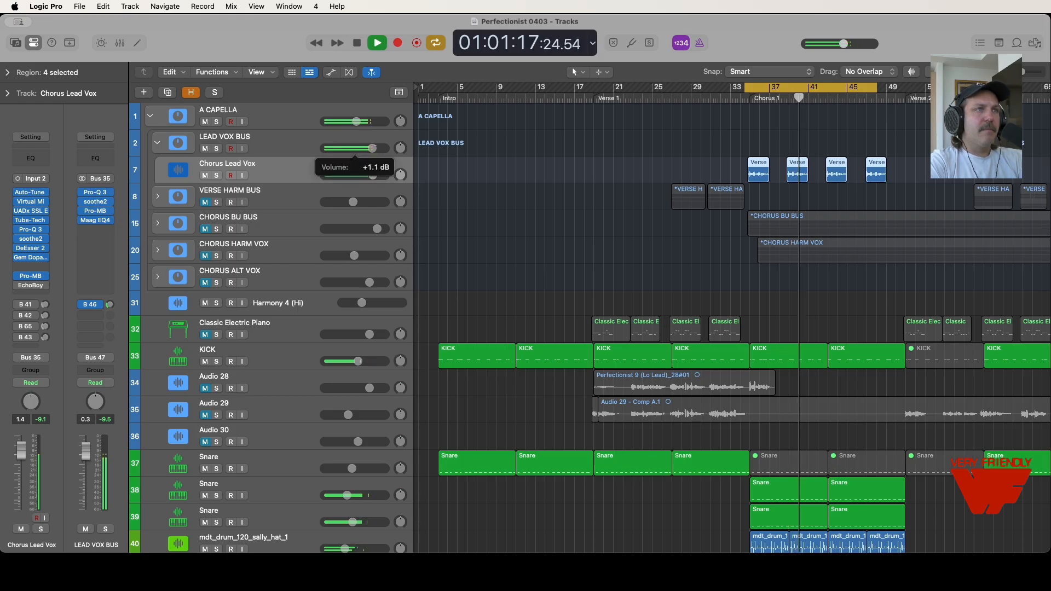
key(space)
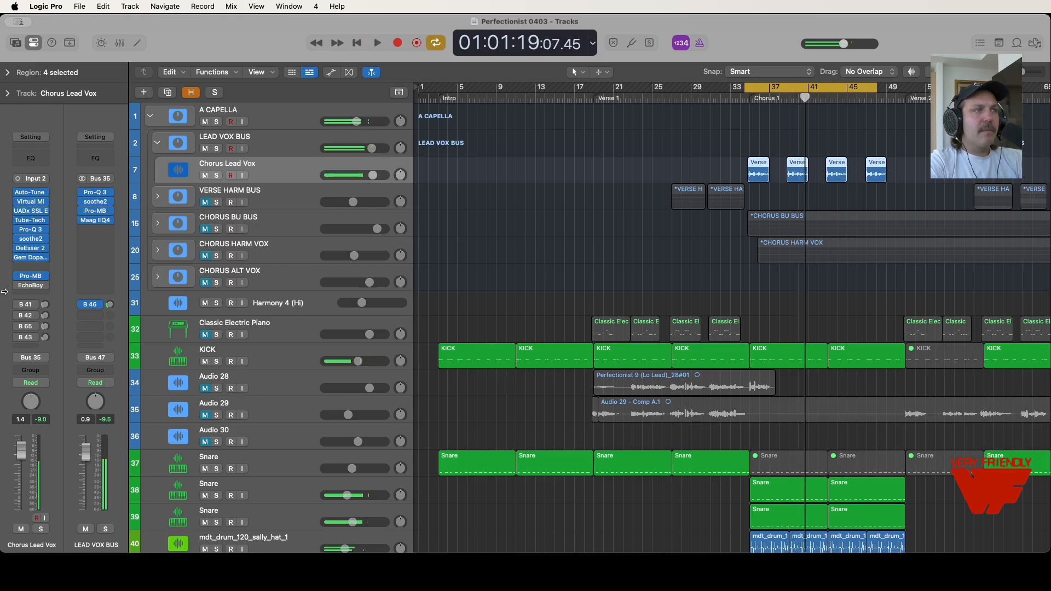
Re-enable and open EchoBoy on Chorus Lead Vox, and solo the track
mouse_move(17, 291)
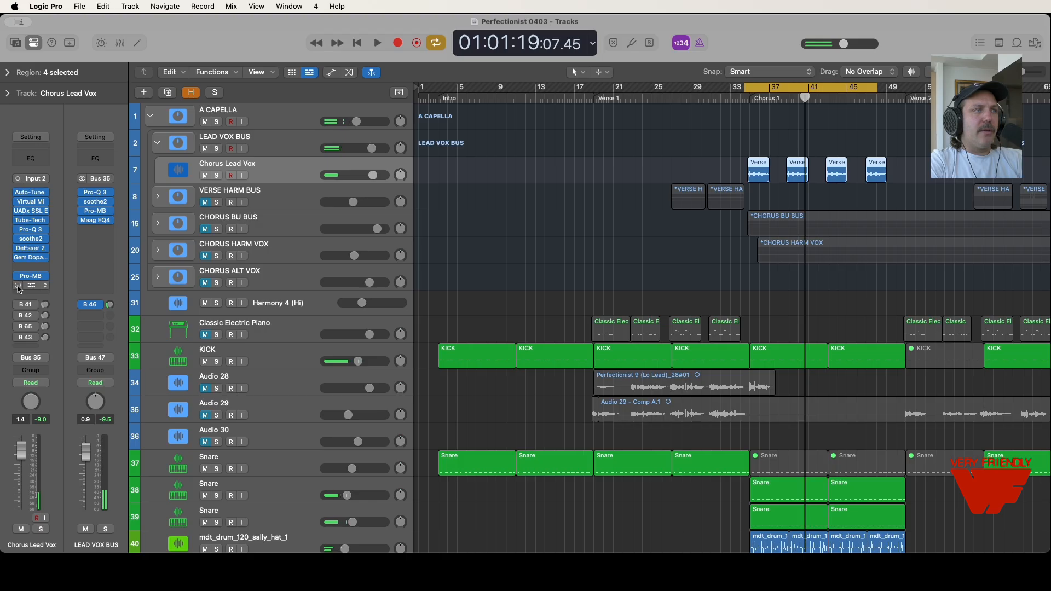
click(31, 286)
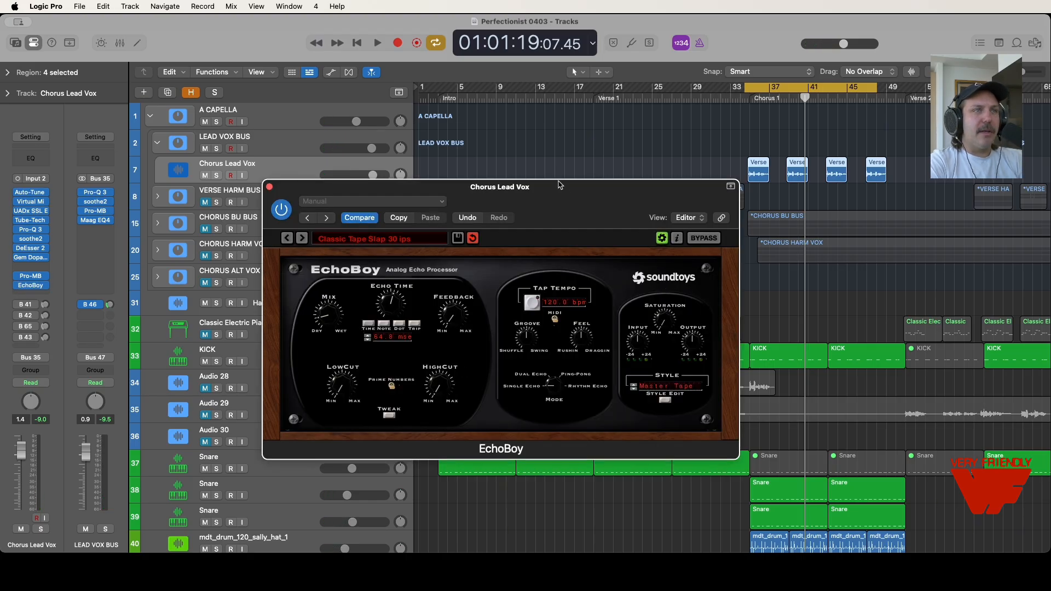
mouse_move(559, 185)
mouse_down()
mouse_move(583, 178)
mouse_move(567, 178)
mouse_up()
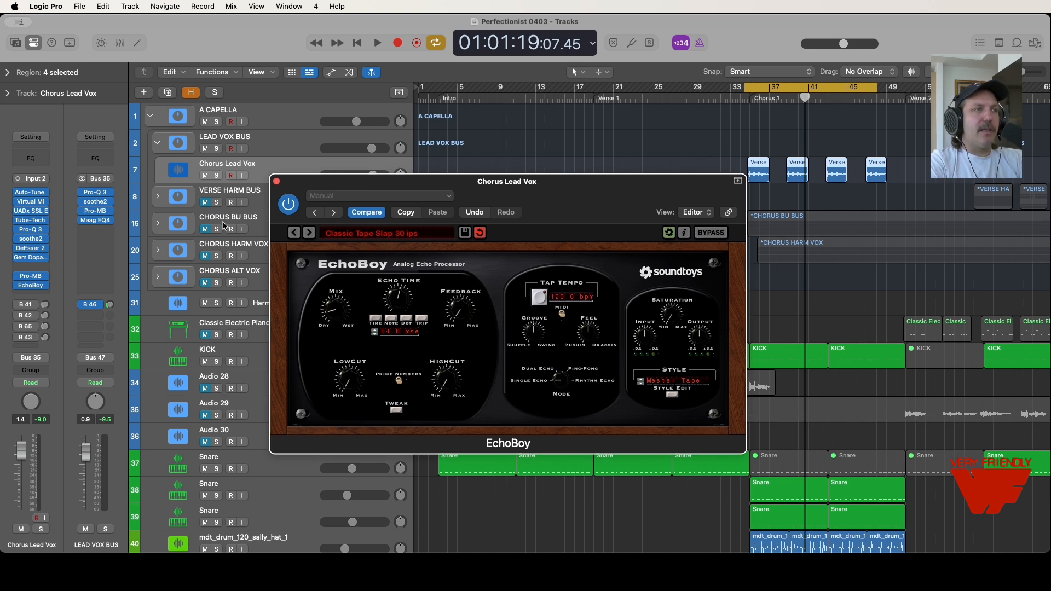
click(217, 175)
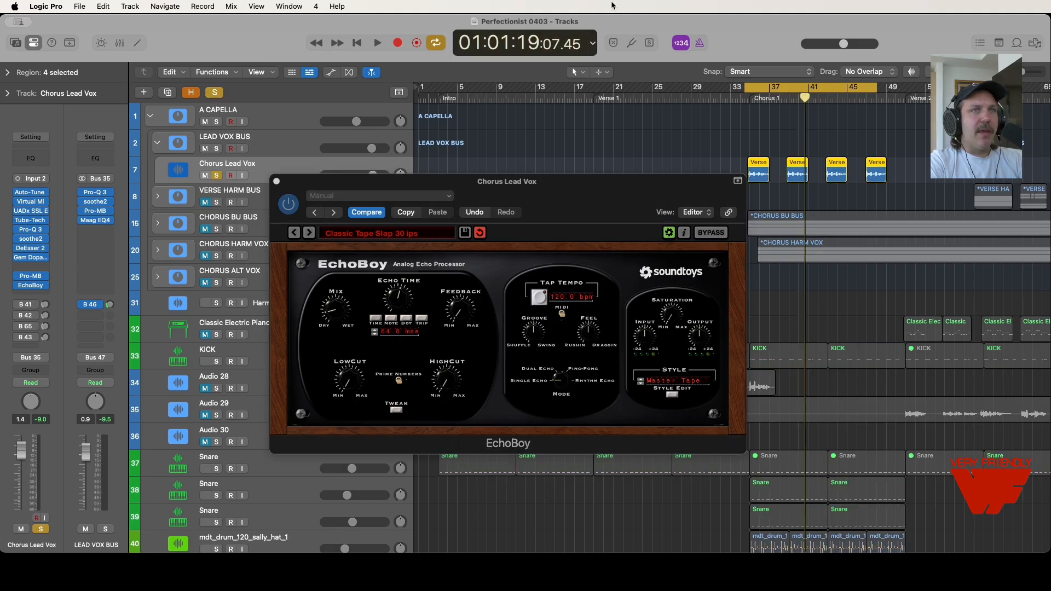
click(460, 294)
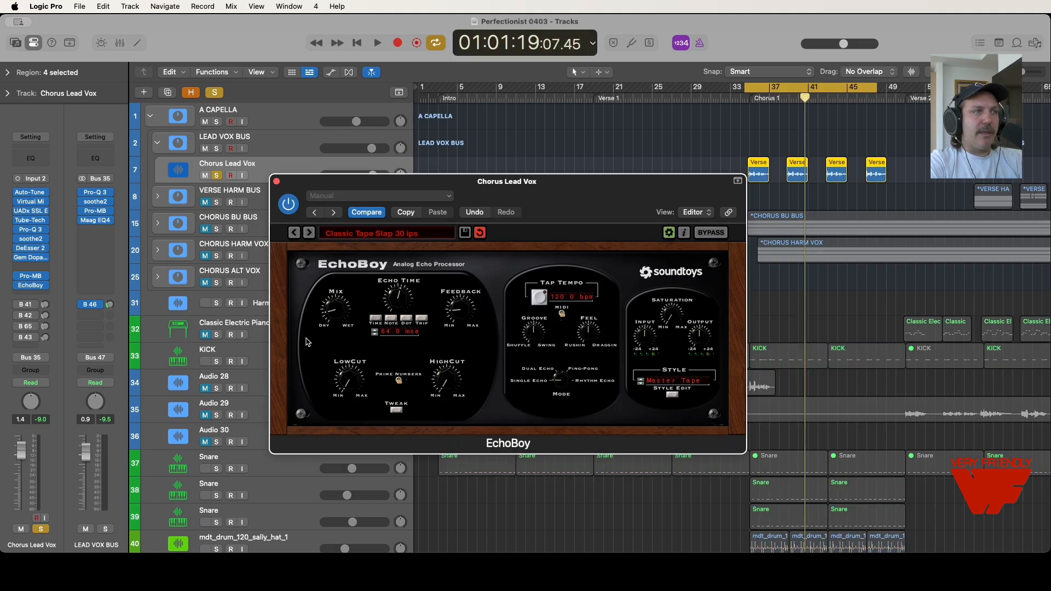
Audition the soloed vocal through EchoBoy's Classic Tape Slap 30 ips preset twice, then close the plug-in and clear the solo
key(space)
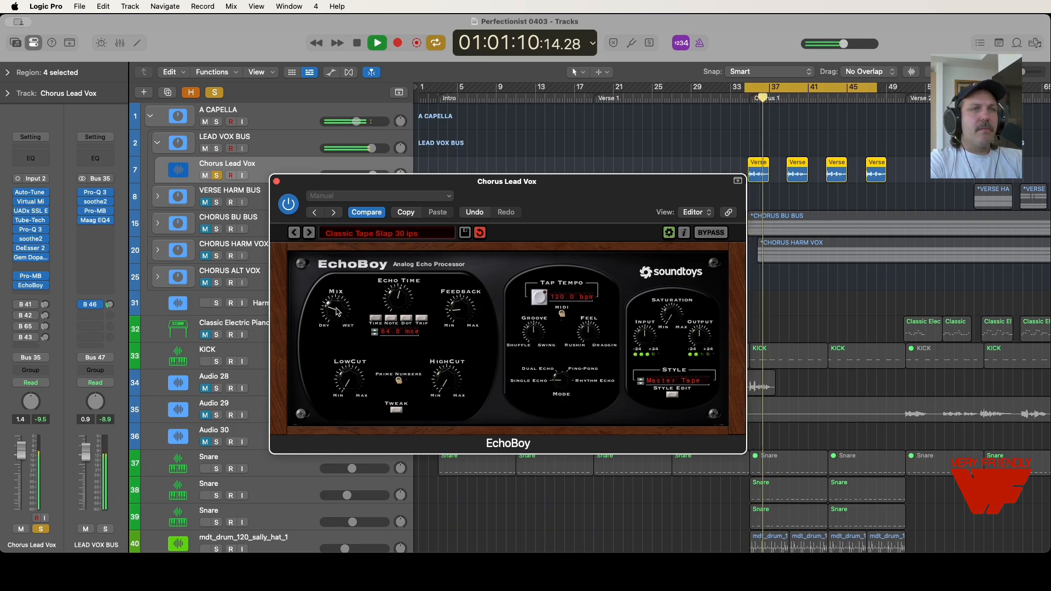
key(space)
drag(338, 312, 340, 327)
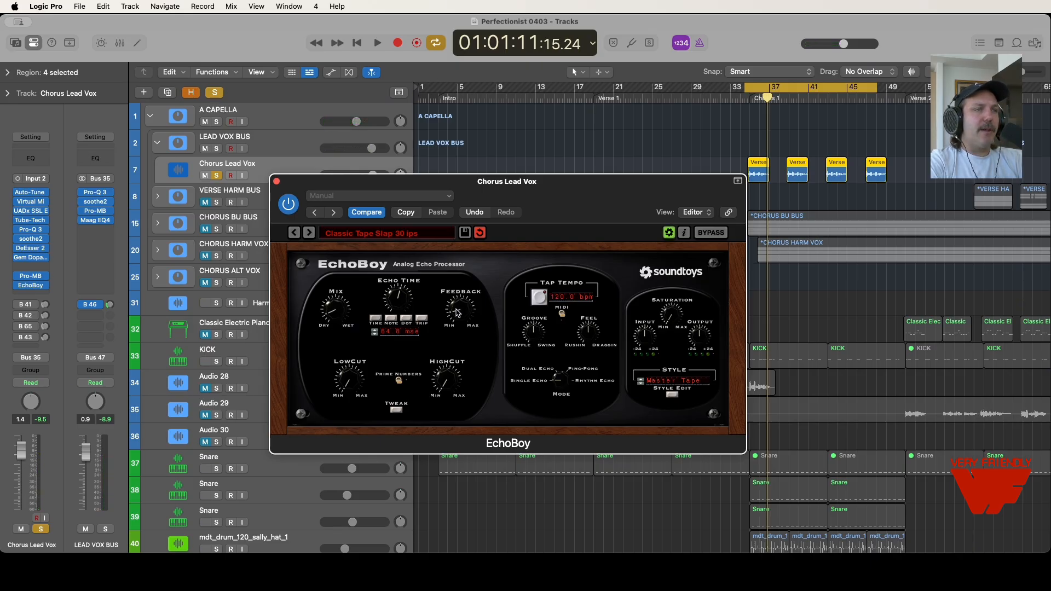
key(space)
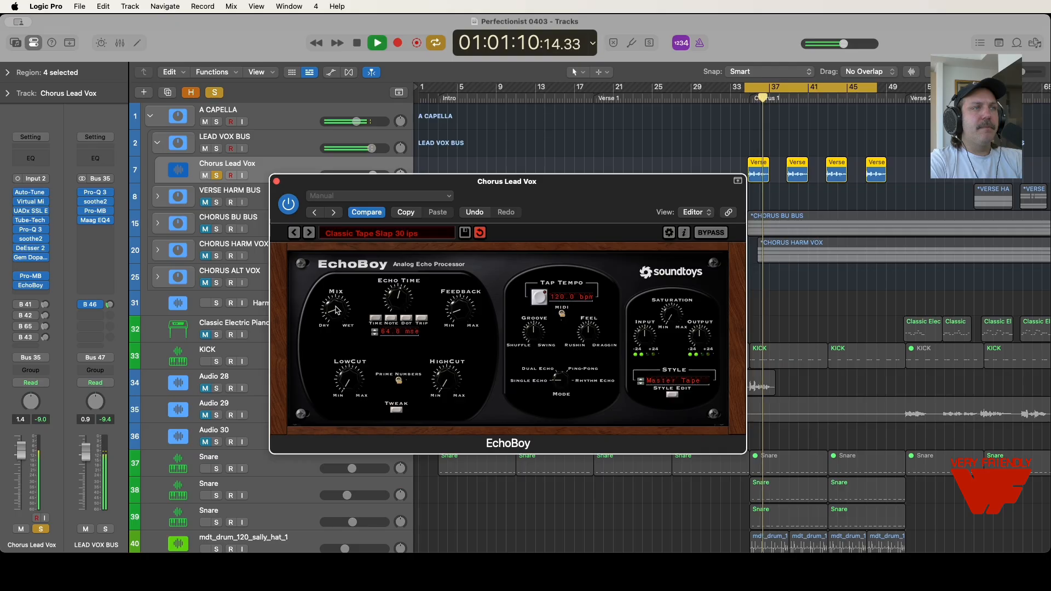
key(space)
click(276, 181)
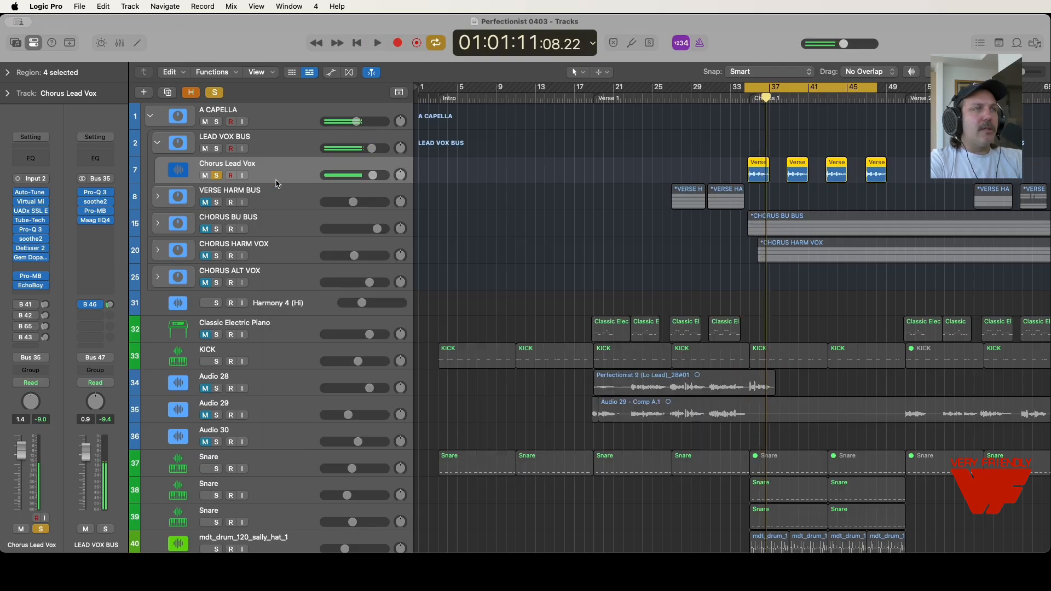
click(217, 93)
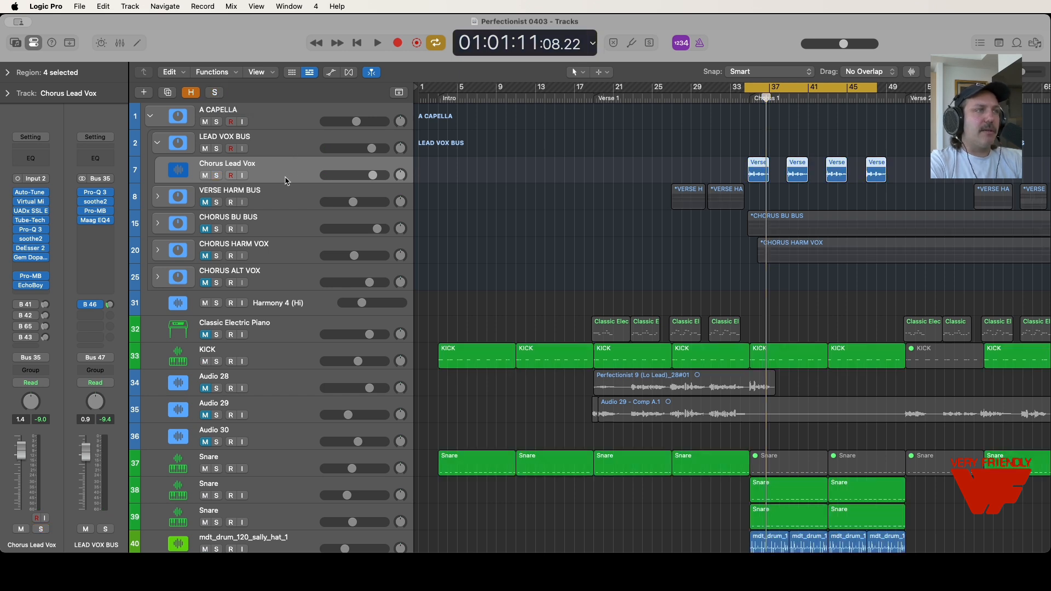
Play Chorus 1 in the full mix, lower the Chorus Lead Vox volume to 0.2 dB and stop playback
key(shift+space)
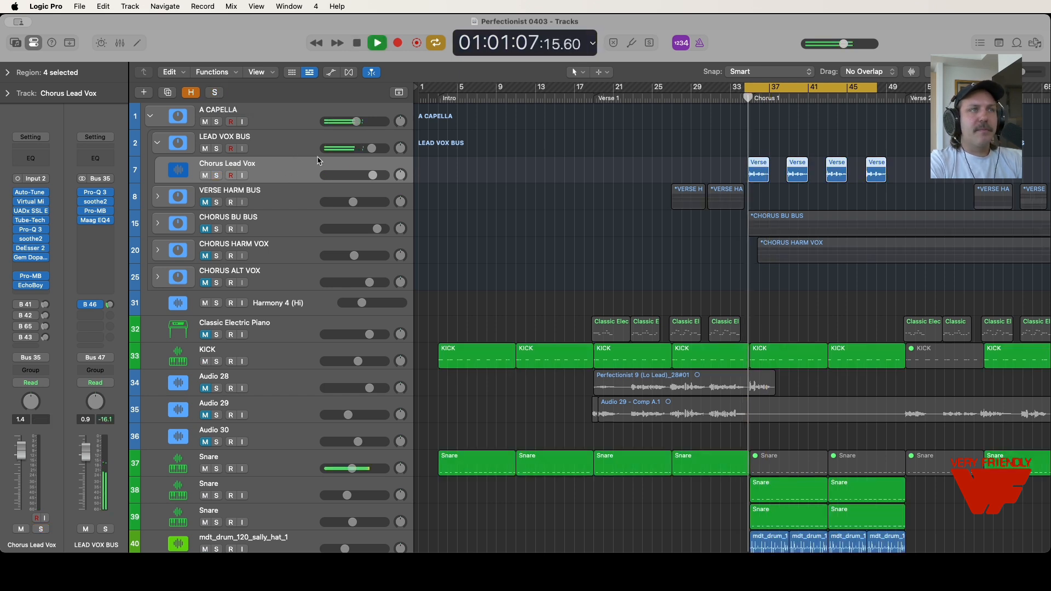
drag(372, 175, 370, 176)
key(space)
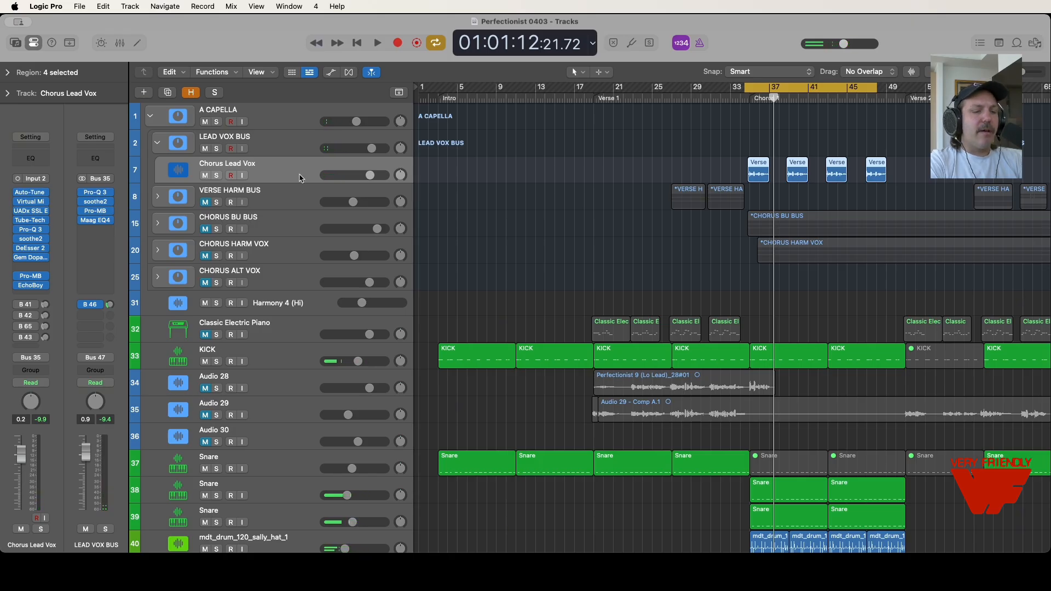
Enable the Chorus Lead Vox sends to Bus 41, Bus 42, Bus 65 and Bus 43
click(45, 307)
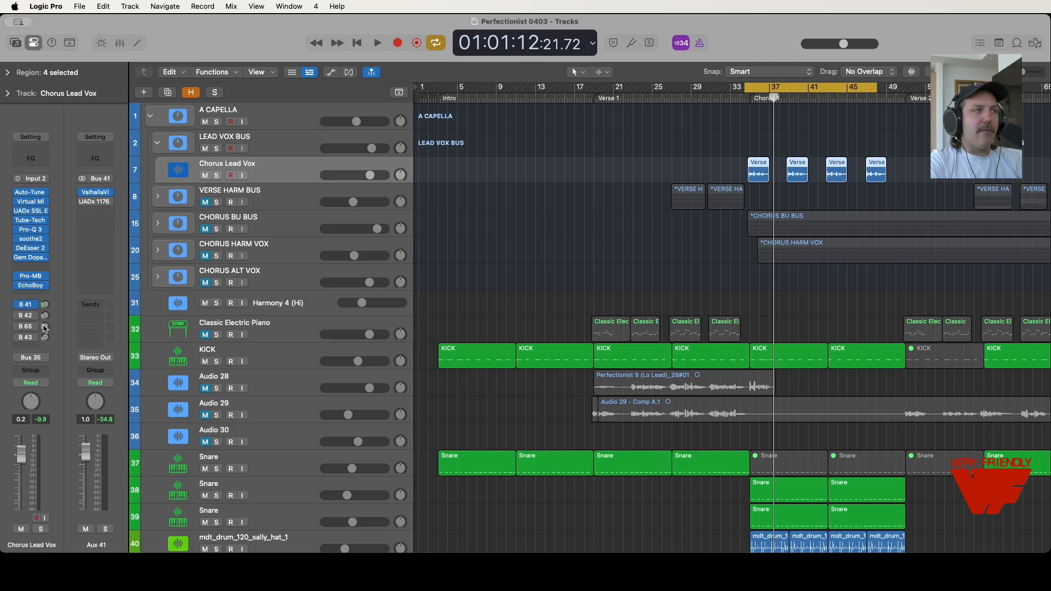
click(45, 317)
click(46, 327)
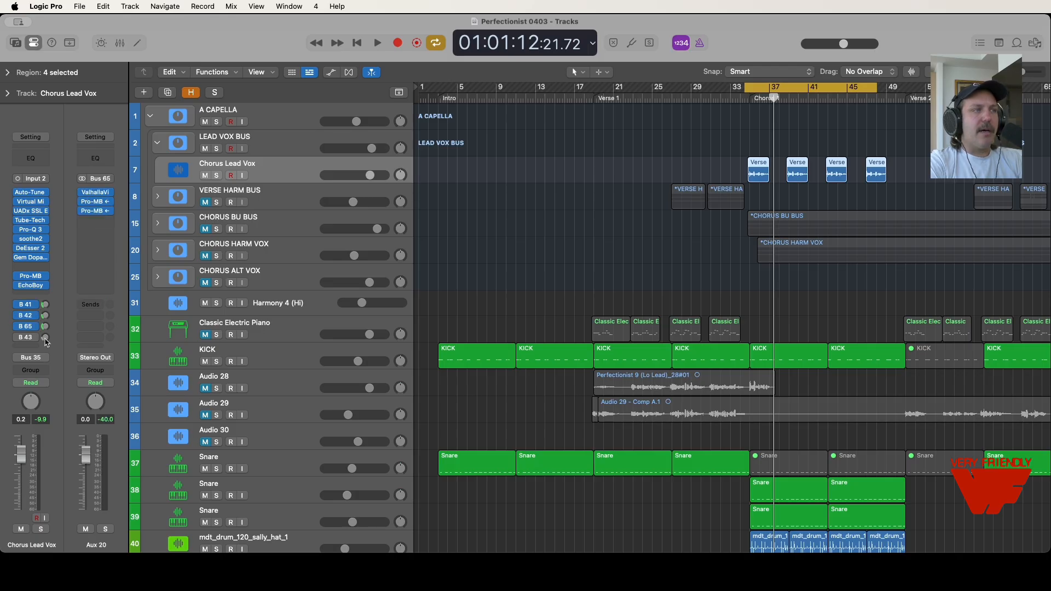
click(46, 338)
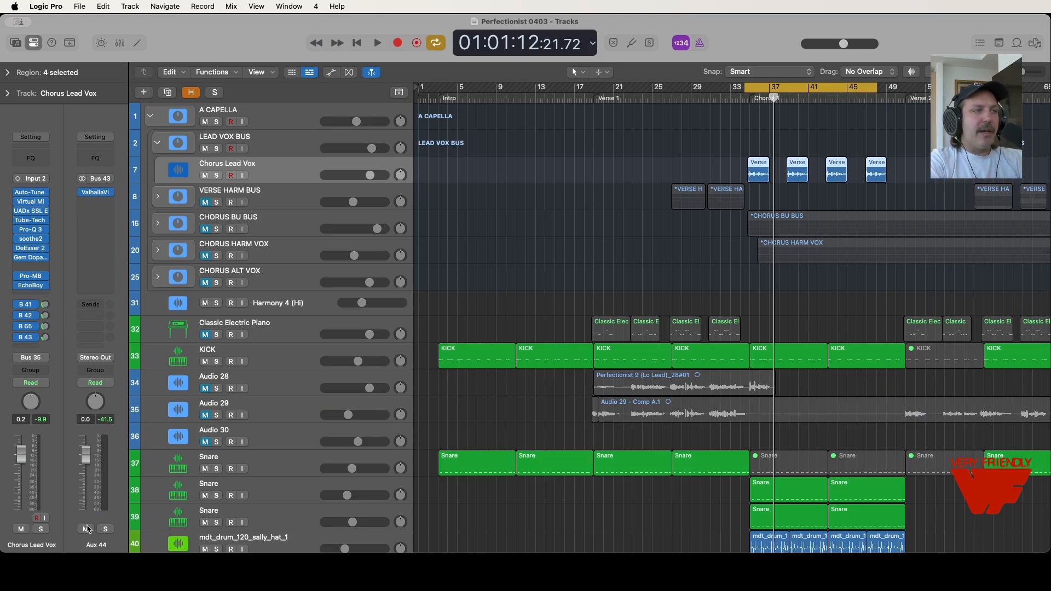
Rename the aux channel fed by Bus 43 as Verb 1
double_click(98, 546)
text(Verb)
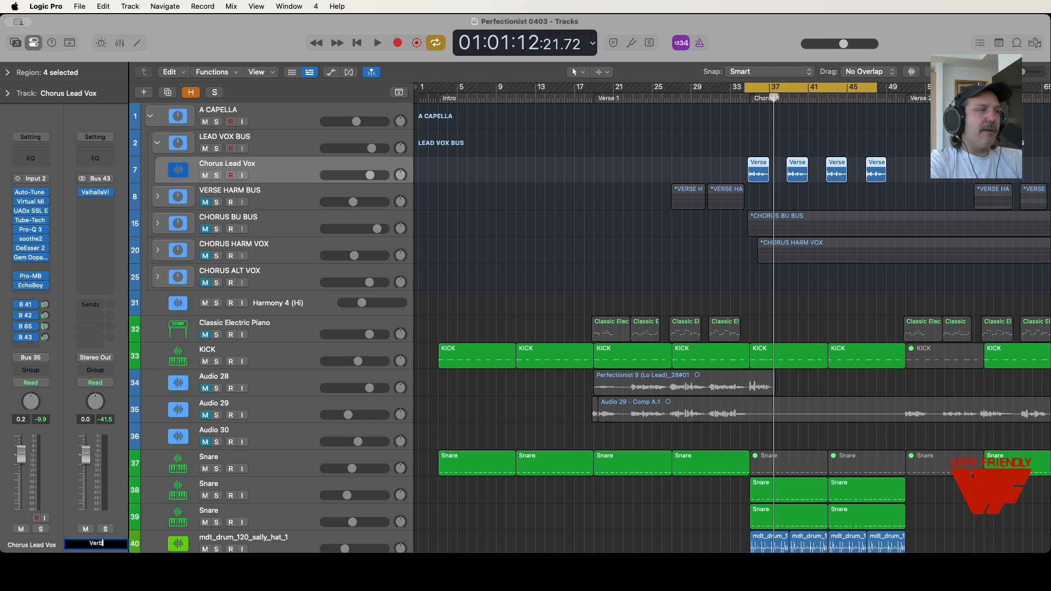
text( 1)
key(Return)
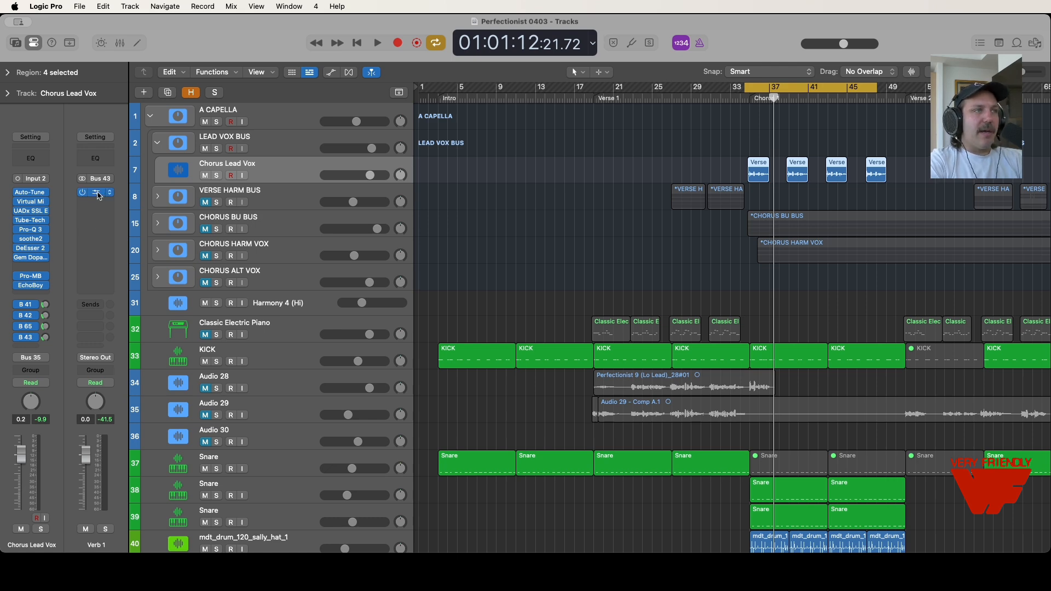
Set ValhallaVintageVerb on Verb 1 to a 0.98 s decay and 1.18 ms predelay, then close the plug-in
click(95, 192)
drag(580, 155, 489, 167)
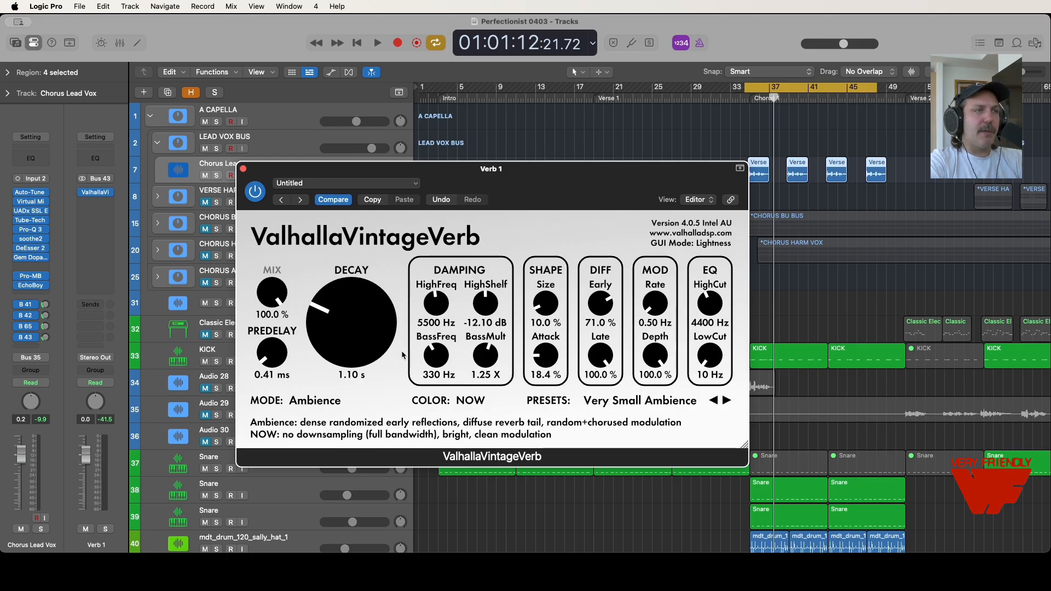
scroll(344, 334, down, 4)
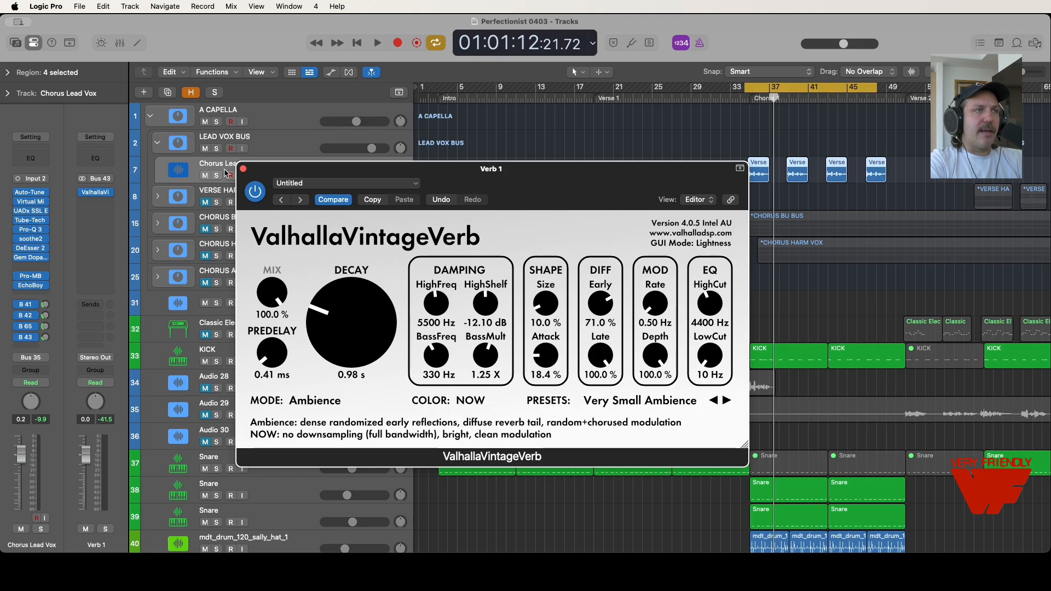
scroll(270, 347, up, 3)
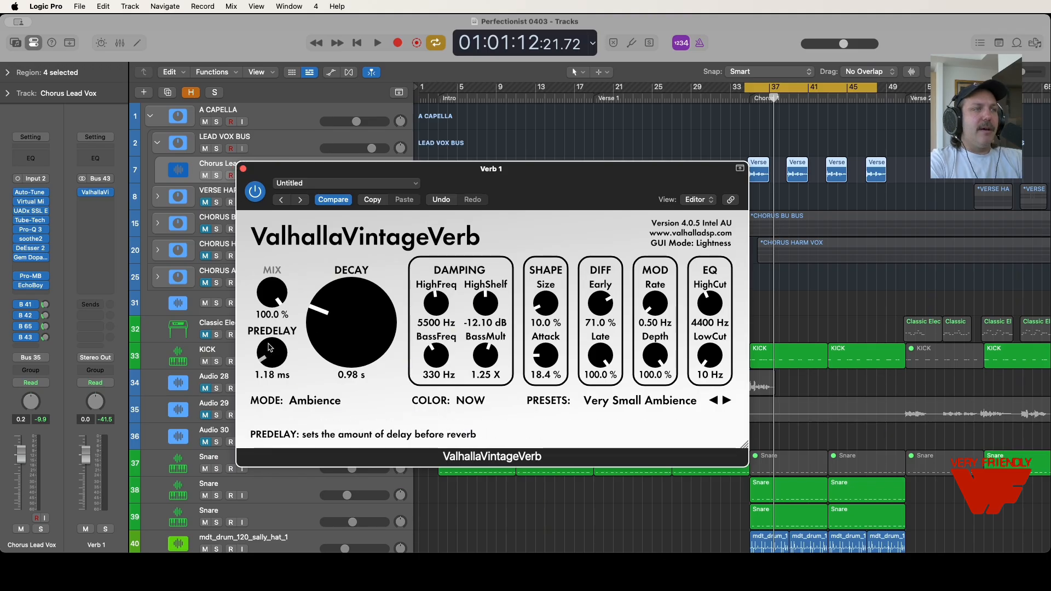
click(243, 169)
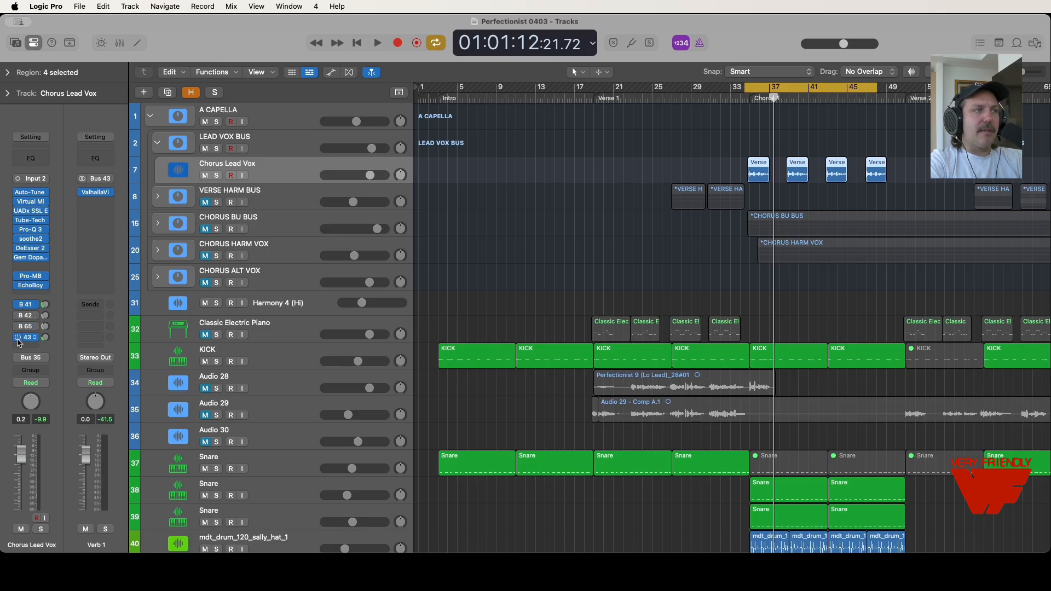
Leave only the Bus 41 send active on Chorus Lead Vox and review the ValhallaVintageVerb settings on Aux 41
click(45, 306)
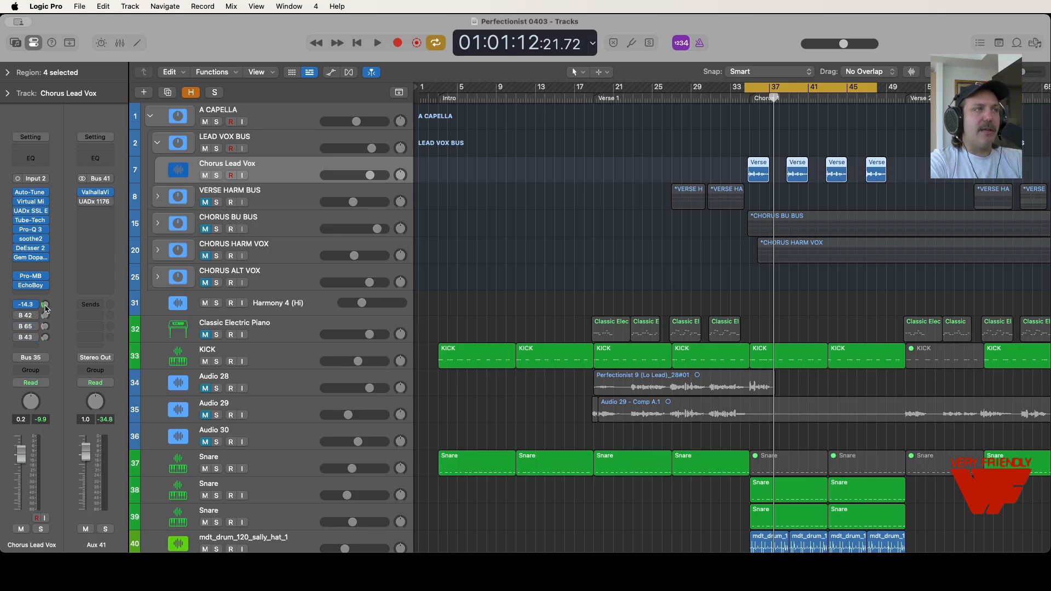
click(45, 317)
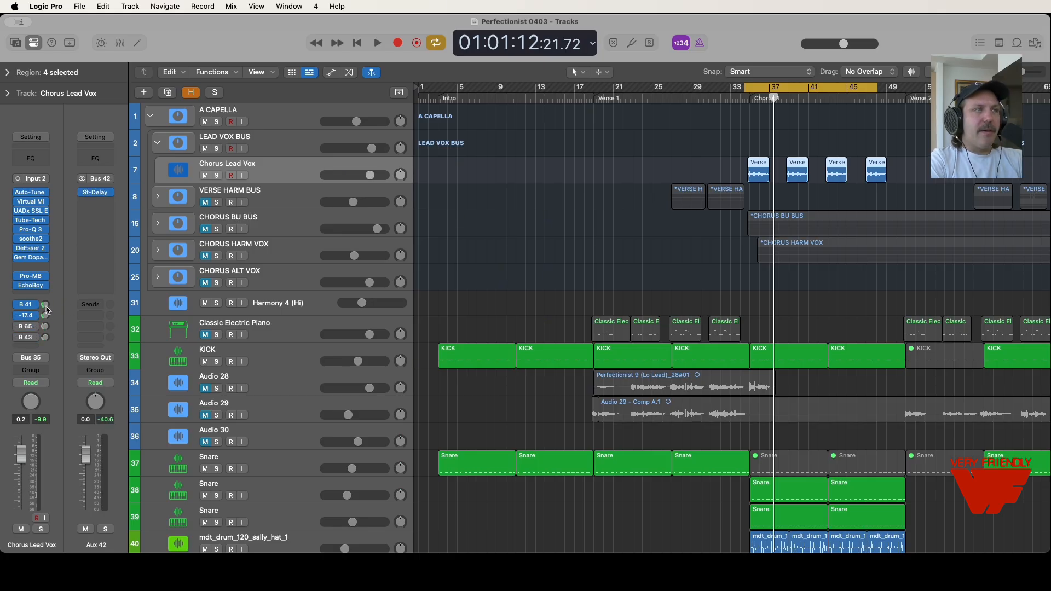
click(45, 305)
click(95, 193)
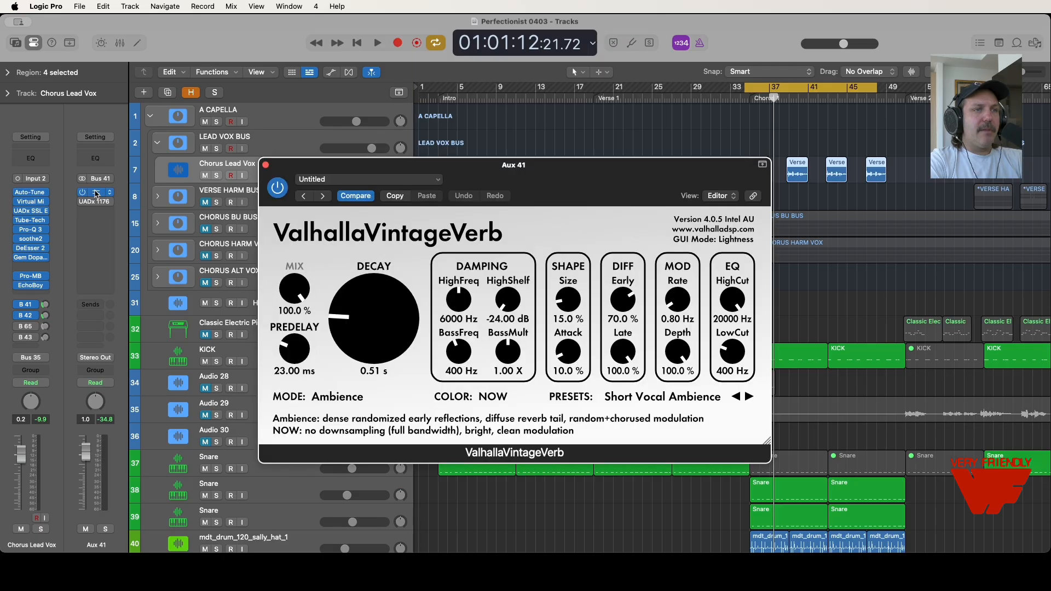
click(265, 165)
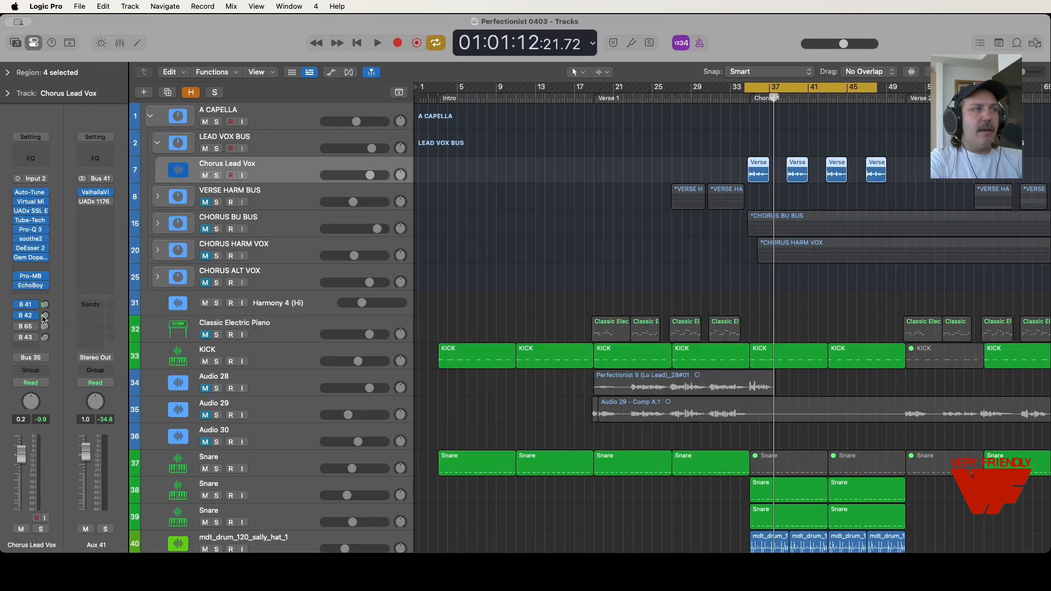
click(95, 192)
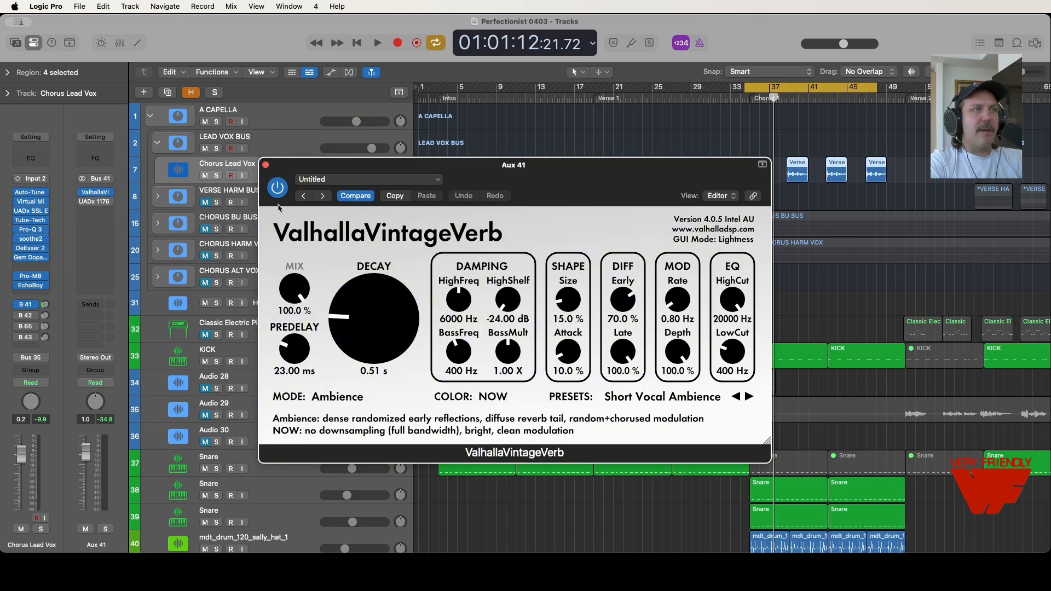
click(265, 164)
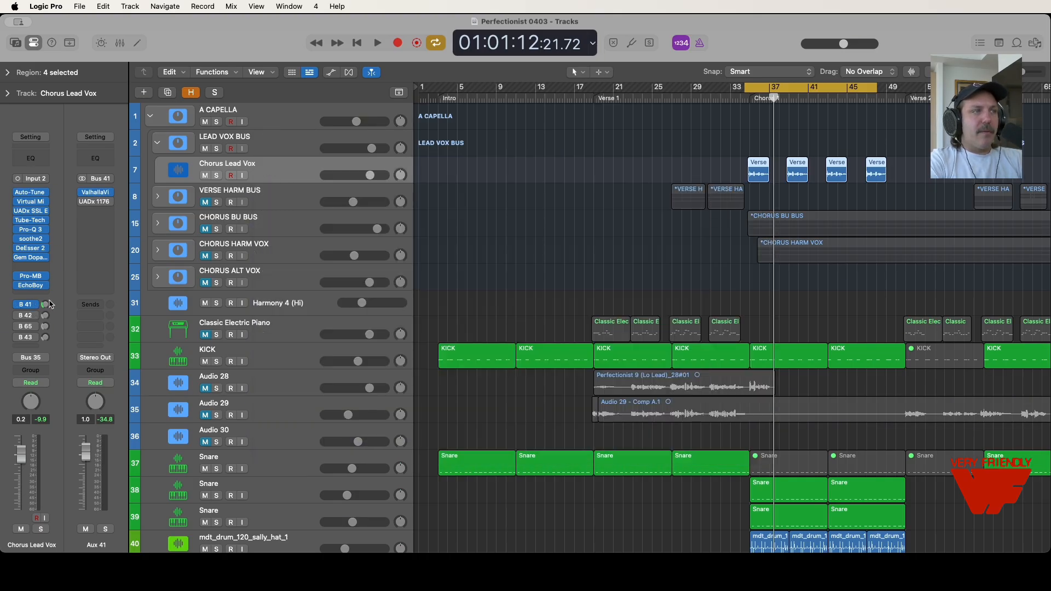
Audition the soloed Chorus Lead Vox with the Bus 41 reverb, then stop playback and clear the solo
click(217, 175)
key(shift+space)
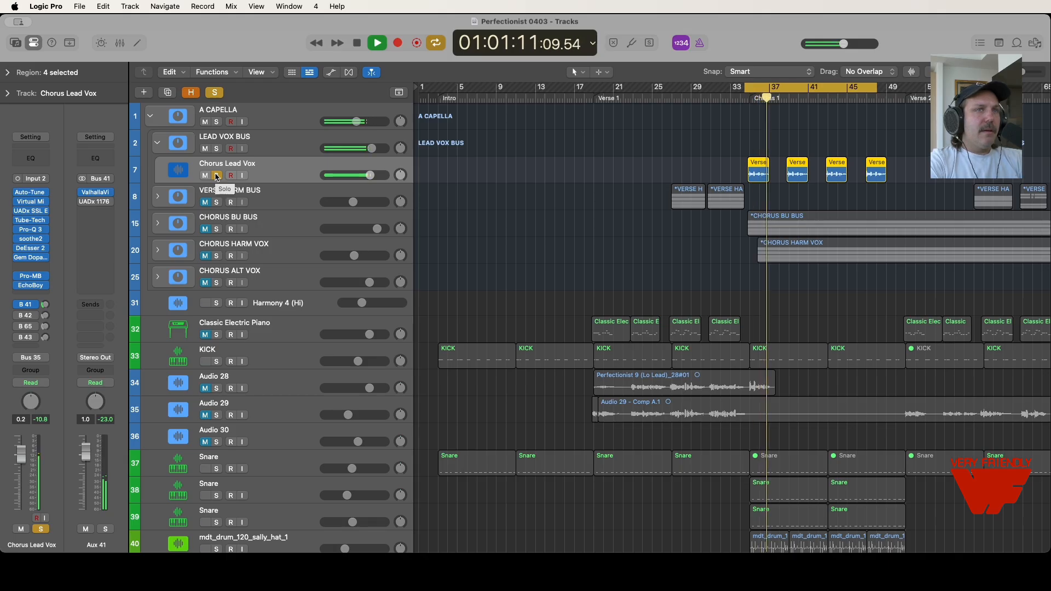
key(space)
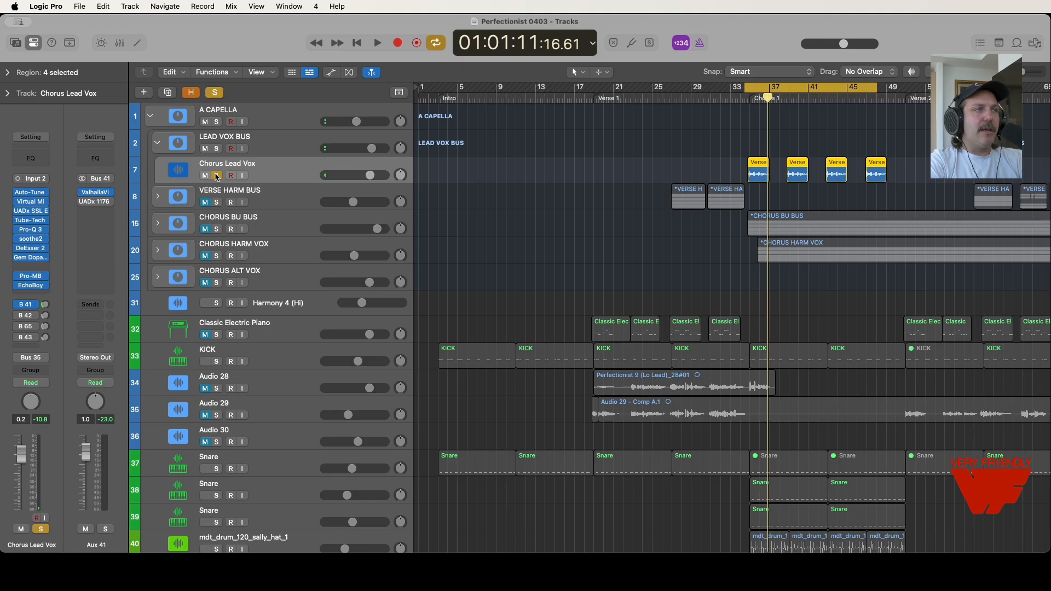
click(217, 176)
Play Chorus 1 in the full mix, raise the Chorus Lead Vox volume to 0.7 dB and stop playback
key(space)
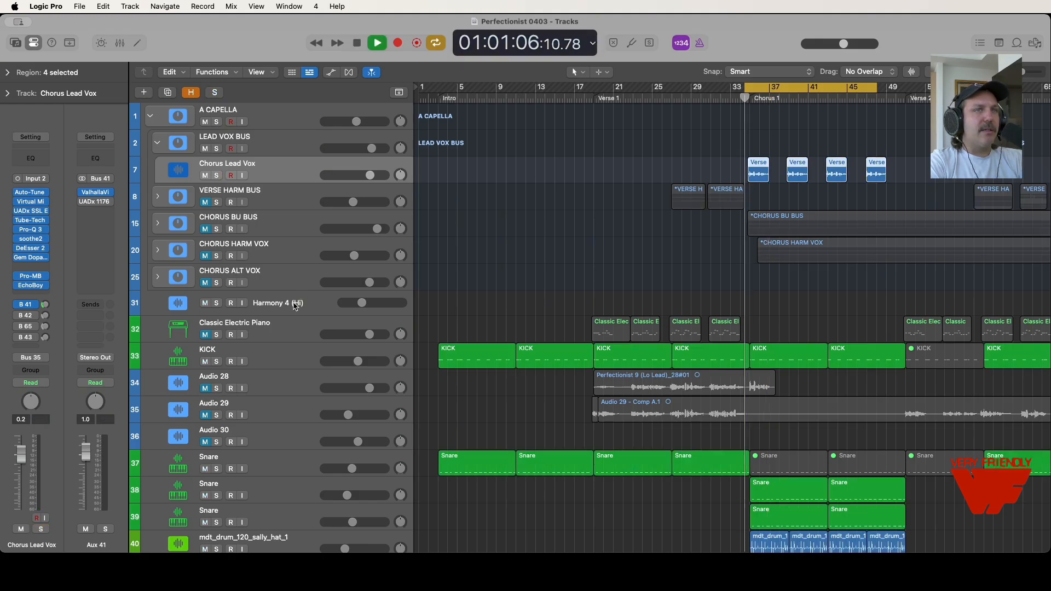
drag(376, 181, 379, 180)
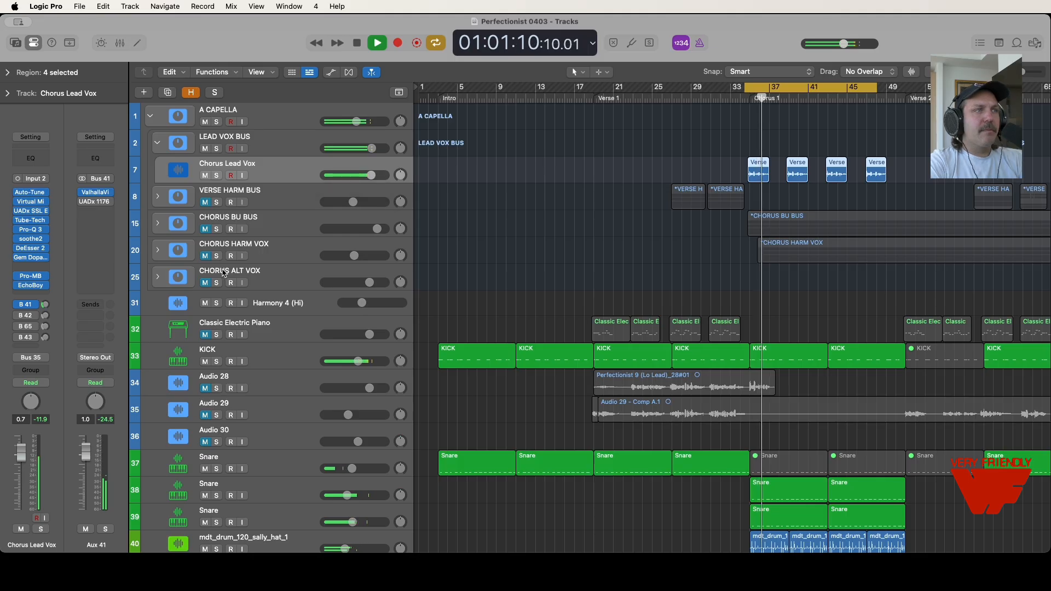
key(space)
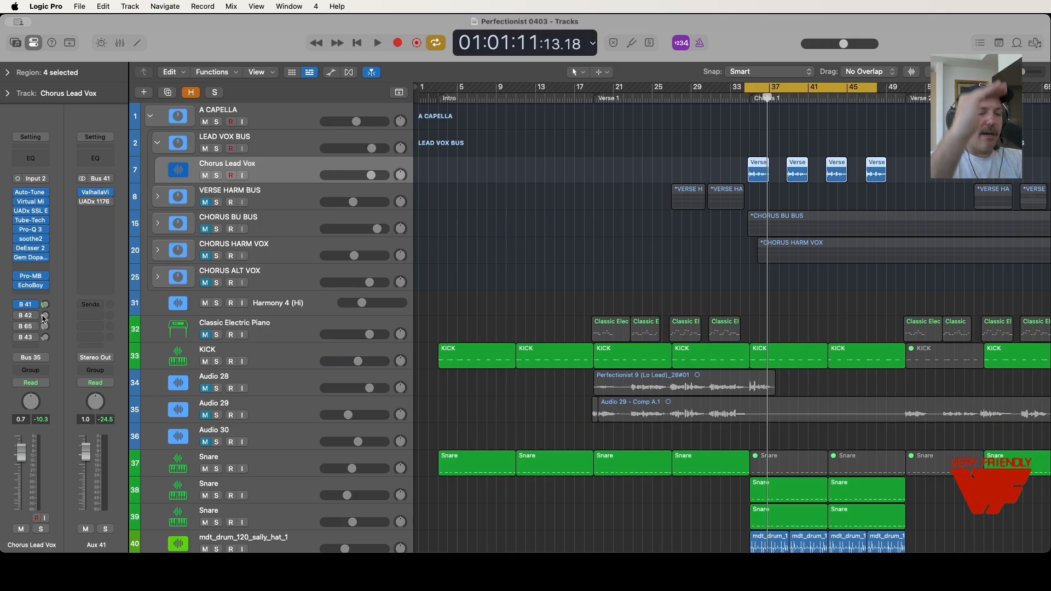
Enable the Bus 42 send on Chorus Lead Vox and review the Stereo Delay settings on Aux 42
click(44, 303)
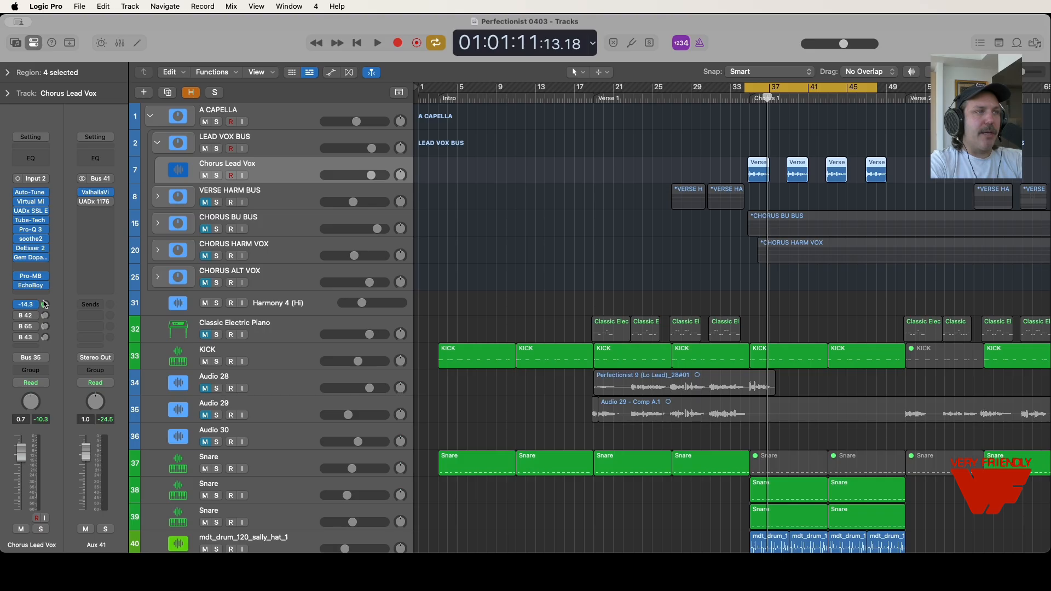
click(45, 317)
click(95, 192)
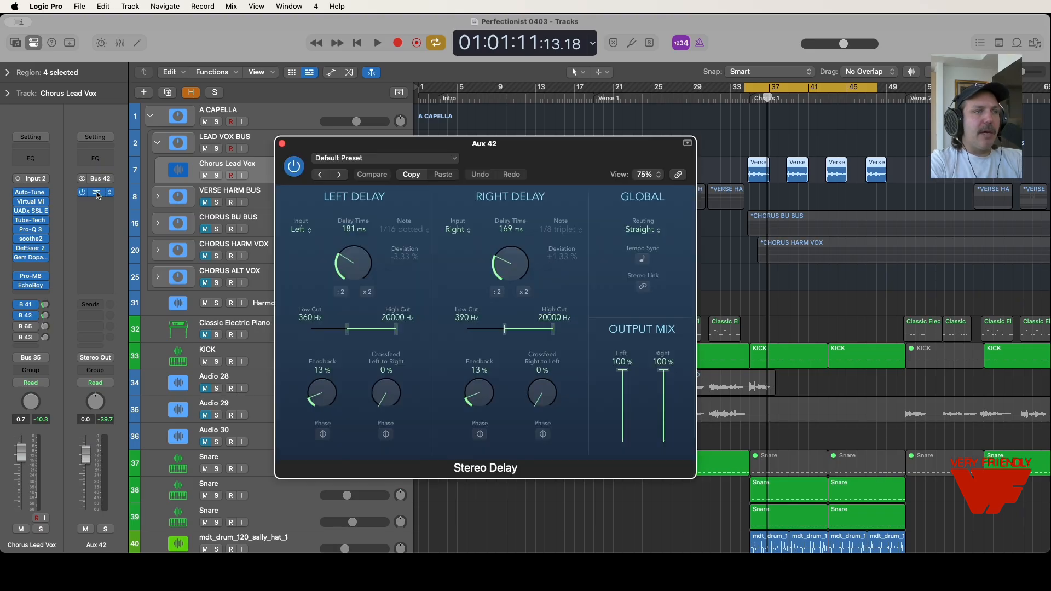
click(283, 145)
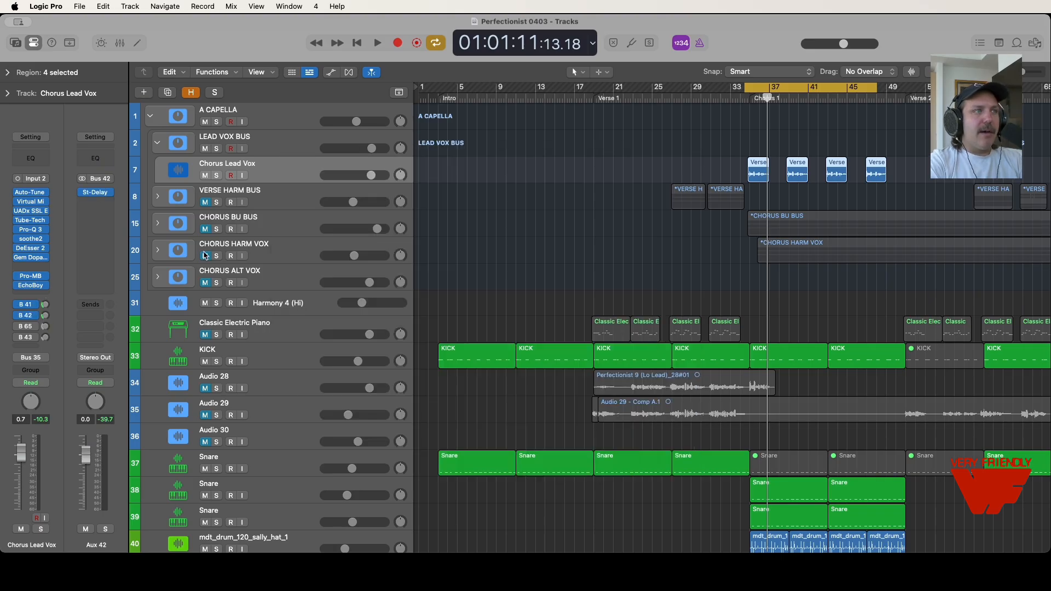
click(94, 196)
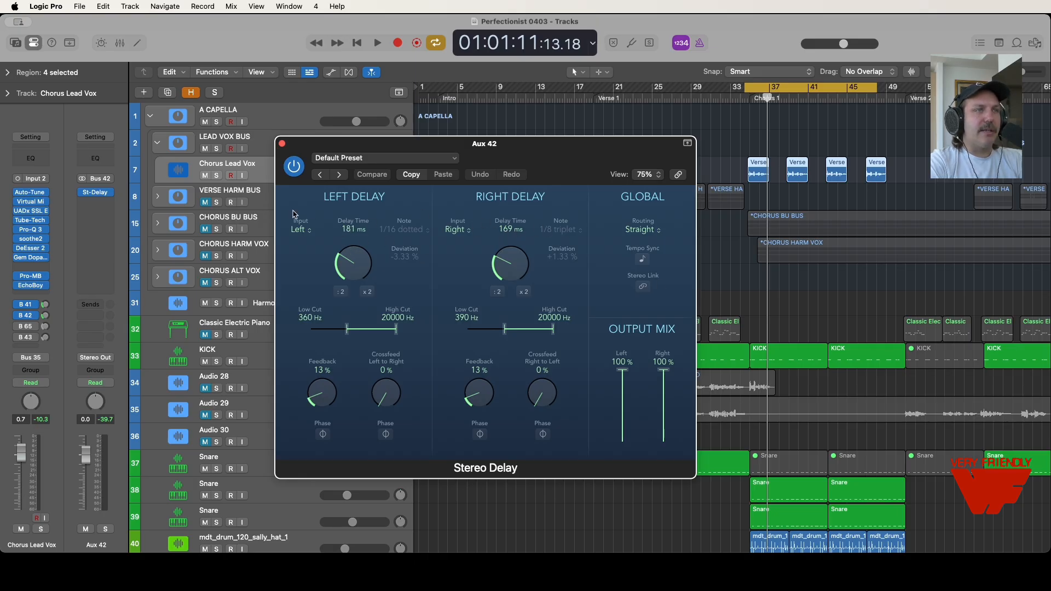
click(282, 143)
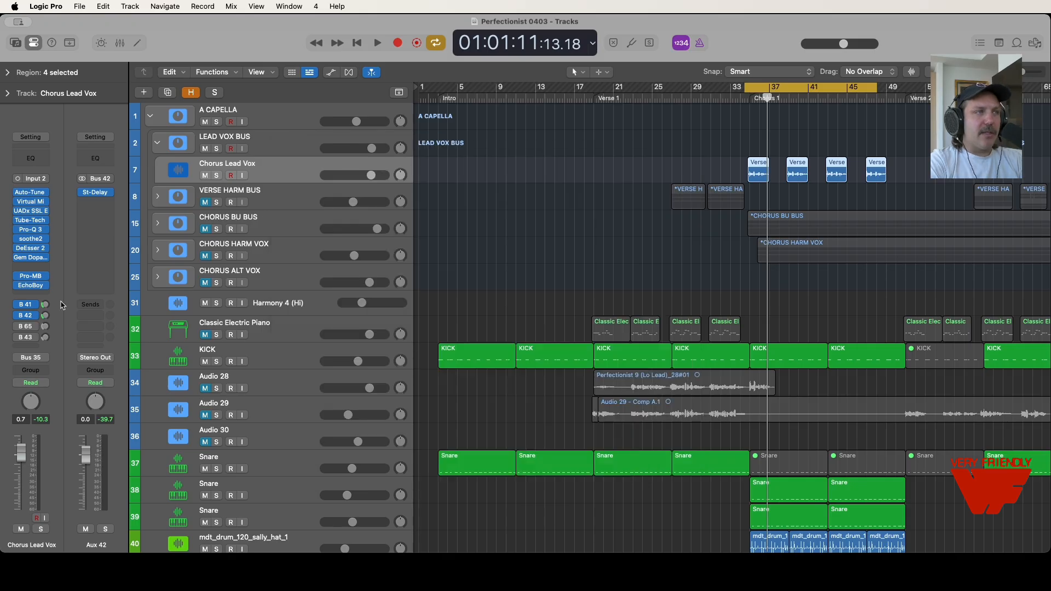
Audition the soloed Chorus Lead Vox with the Bus 42 delay added, then stop playback and clear the solo
click(217, 174)
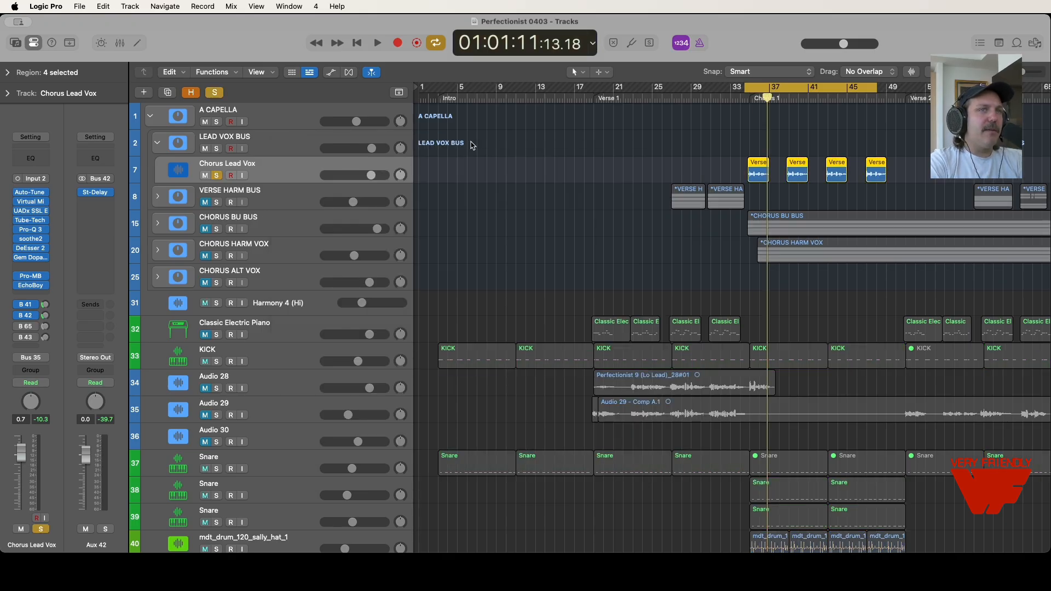
key(space)
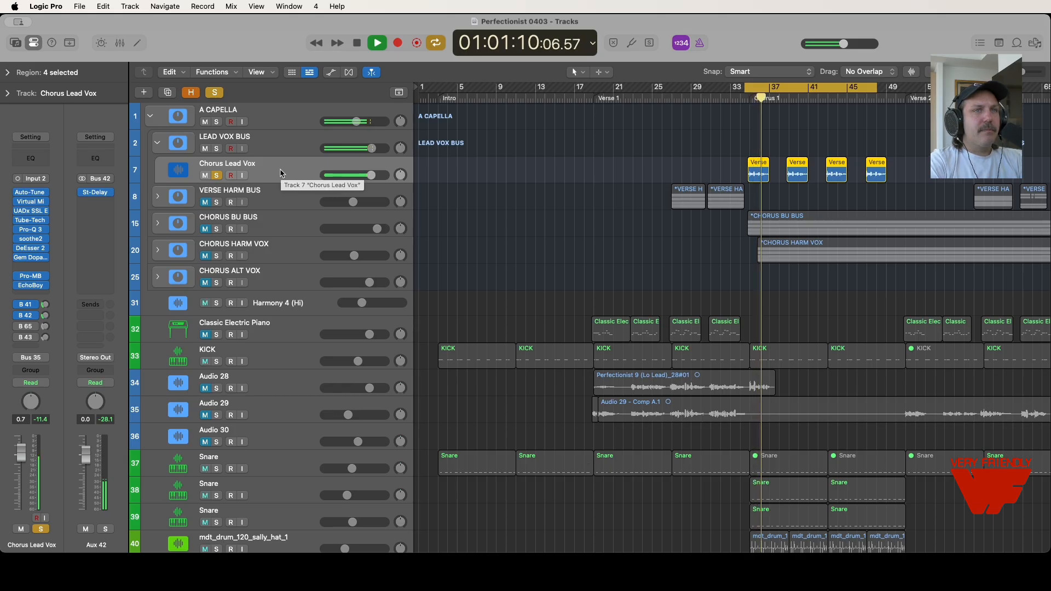
key(space)
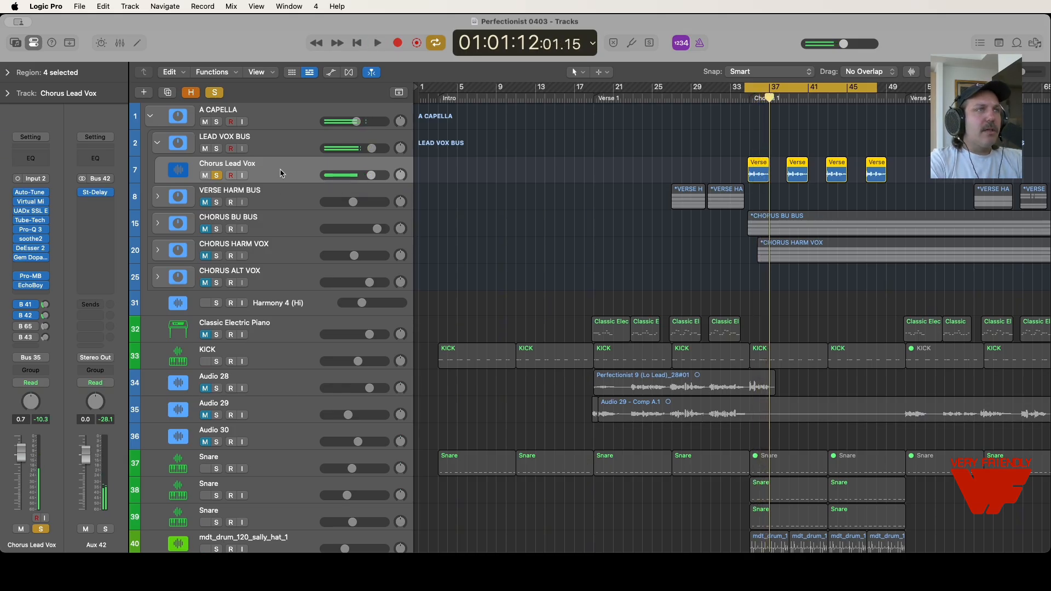
click(215, 93)
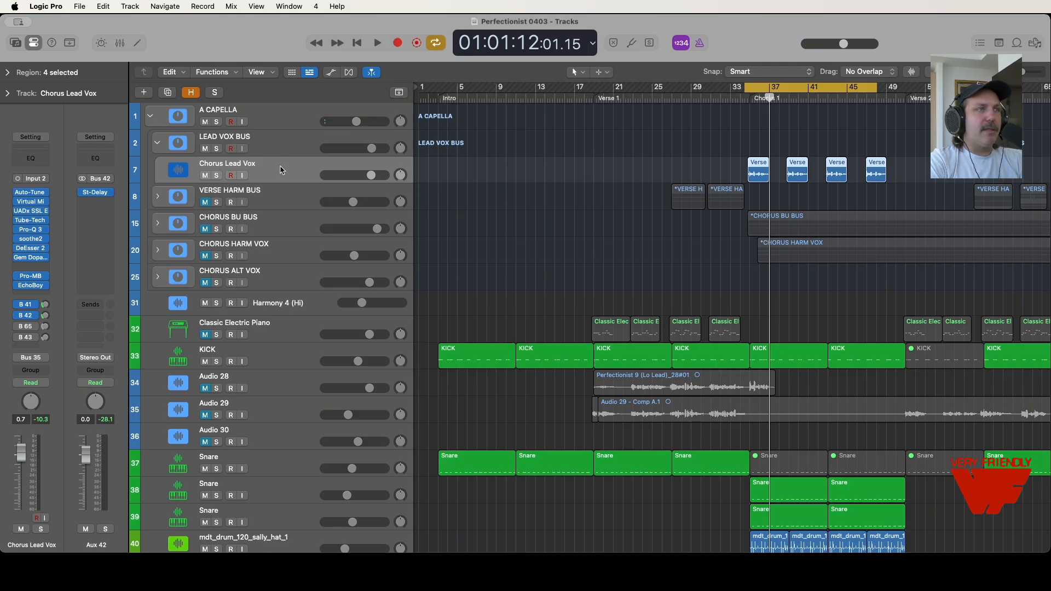
Play Chorus 1 in the full mix, lower the Chorus Lead Vox volume to 0.6 dB and stop playback
key(space)
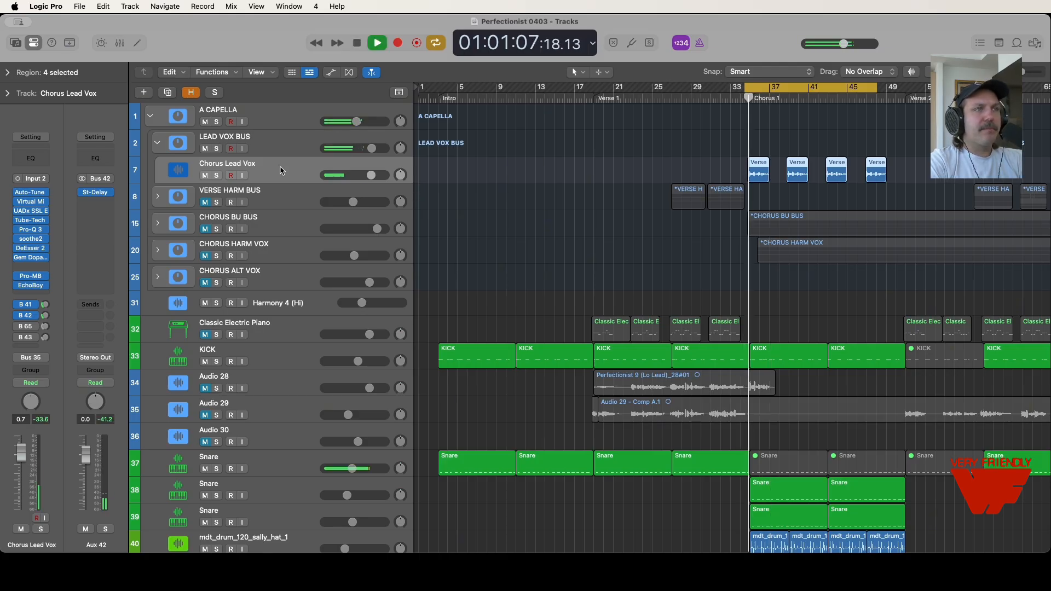
click(371, 175)
drag(371, 175, 371, 175)
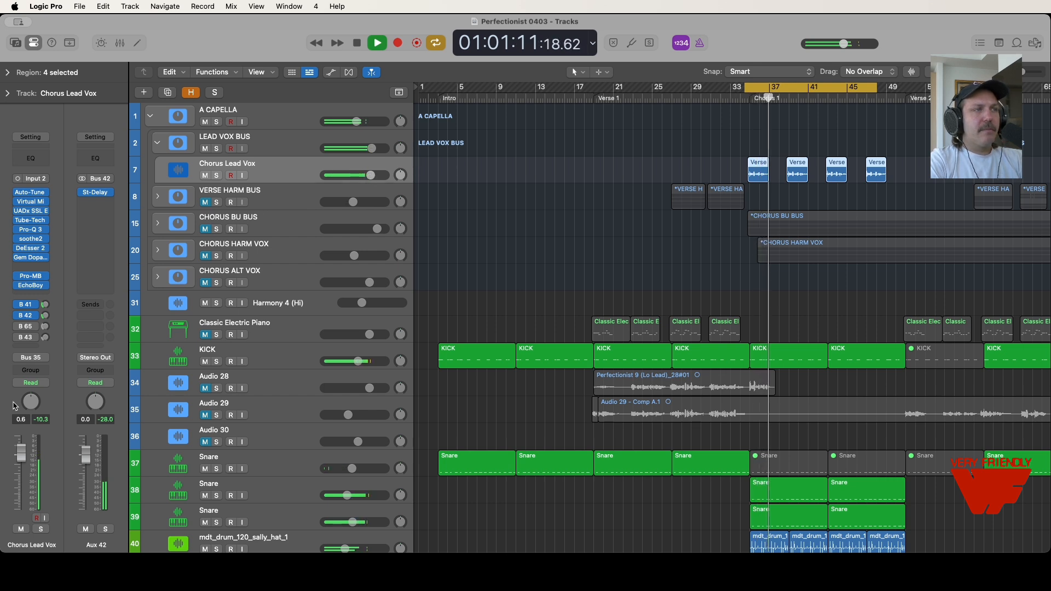
key(space)
Enable the Bus 65 send on Chorus Lead Vox and review the ValhallaVintageVerb and both Pro-MB inserts on Aux 20
click(45, 328)
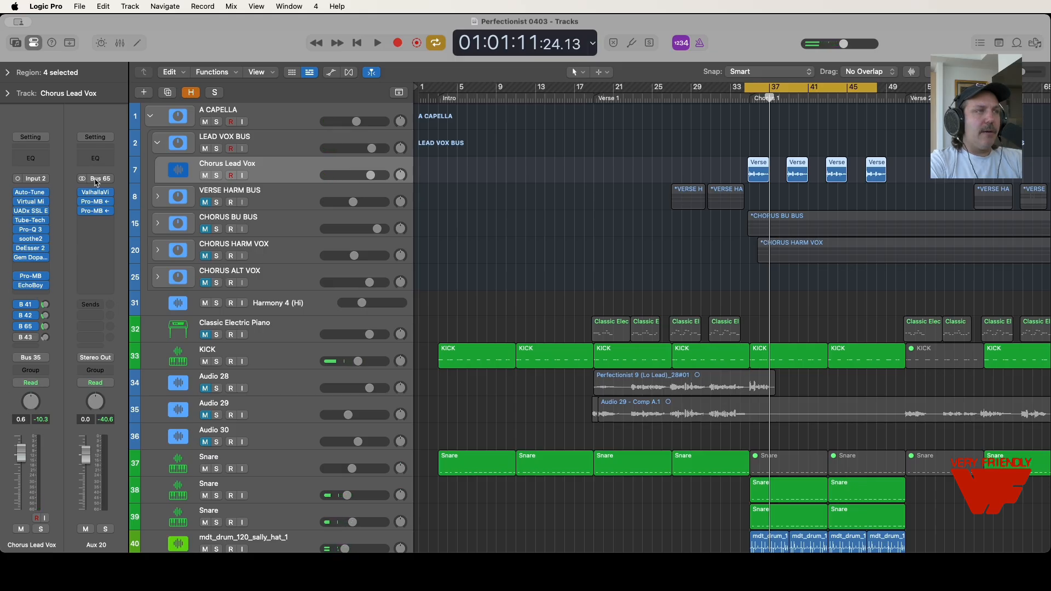
click(96, 192)
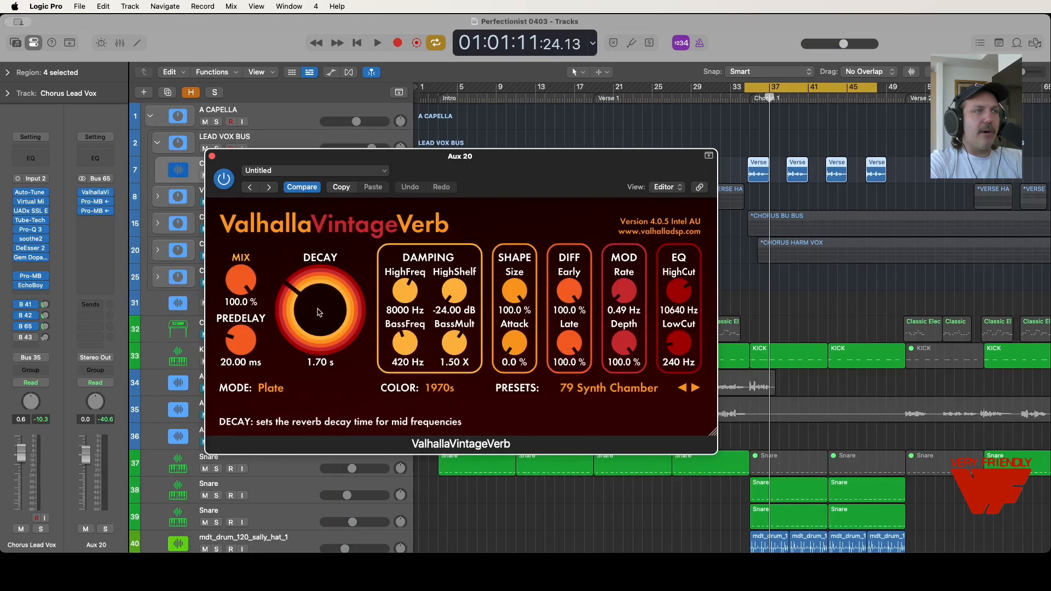
click(212, 158)
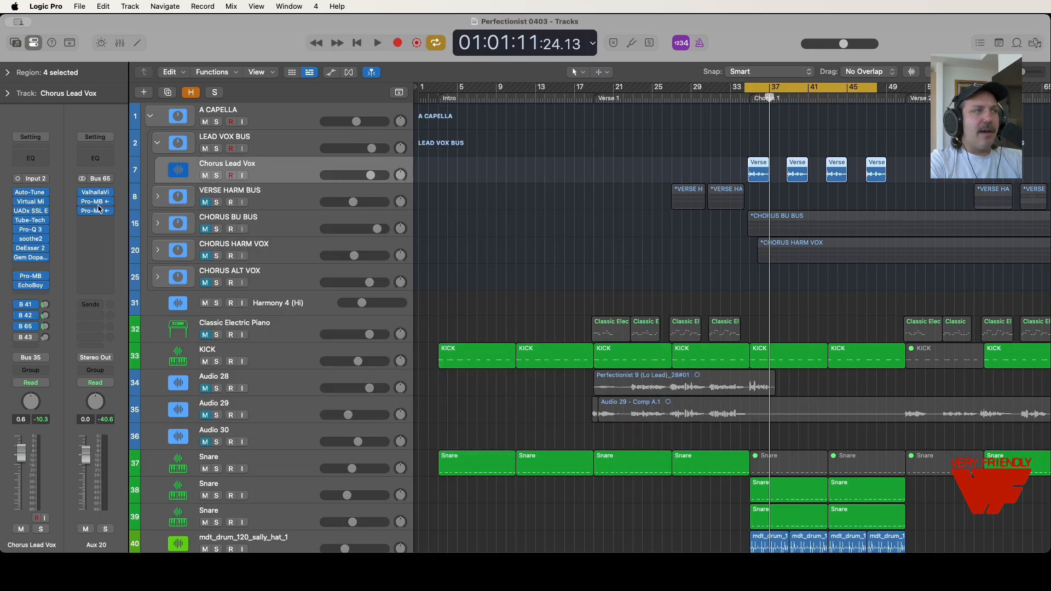
click(96, 203)
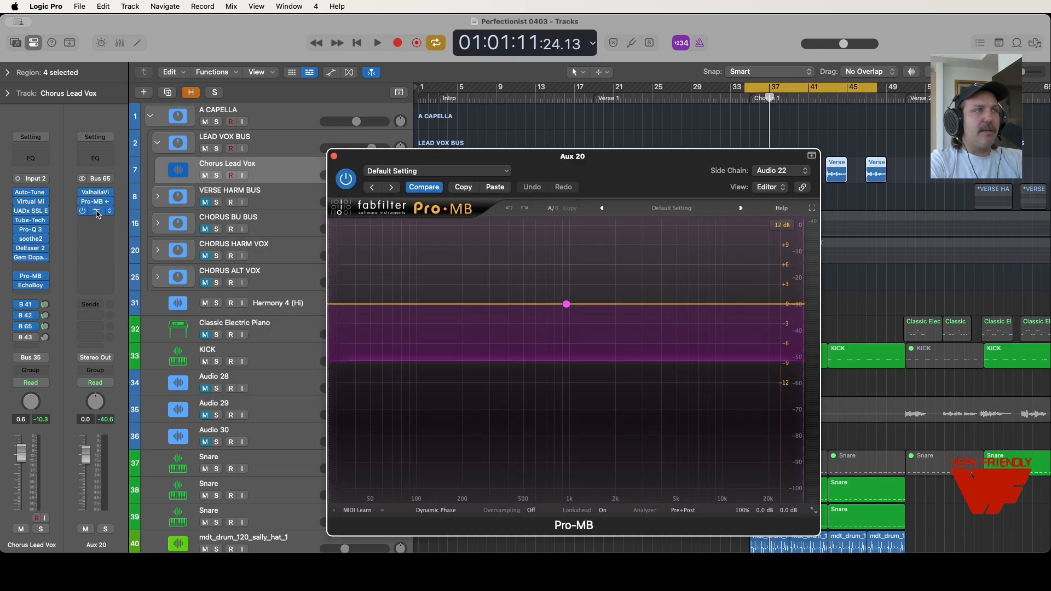
click(334, 156)
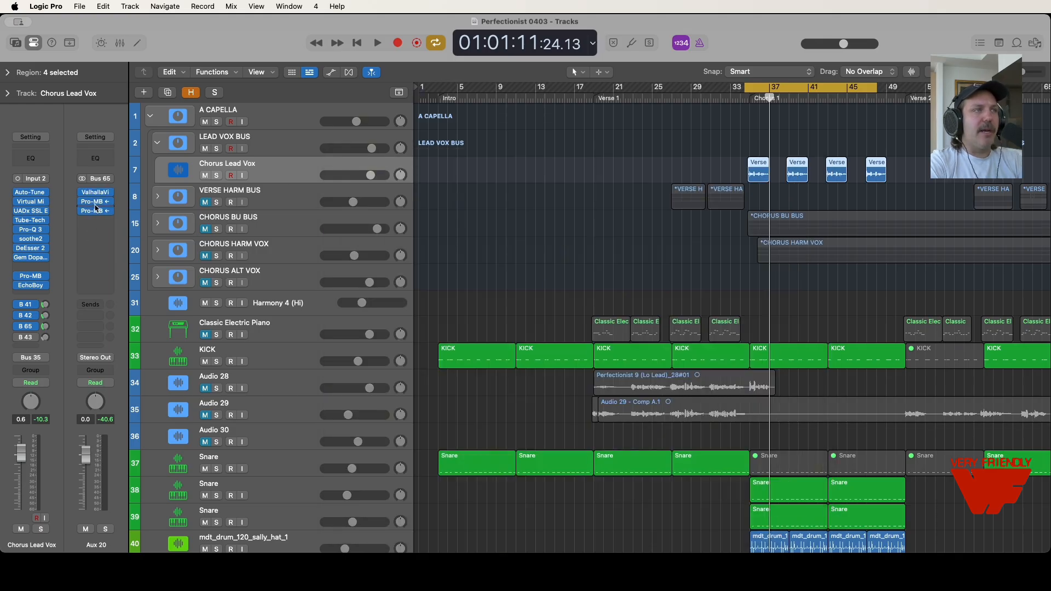
click(95, 209)
click(334, 156)
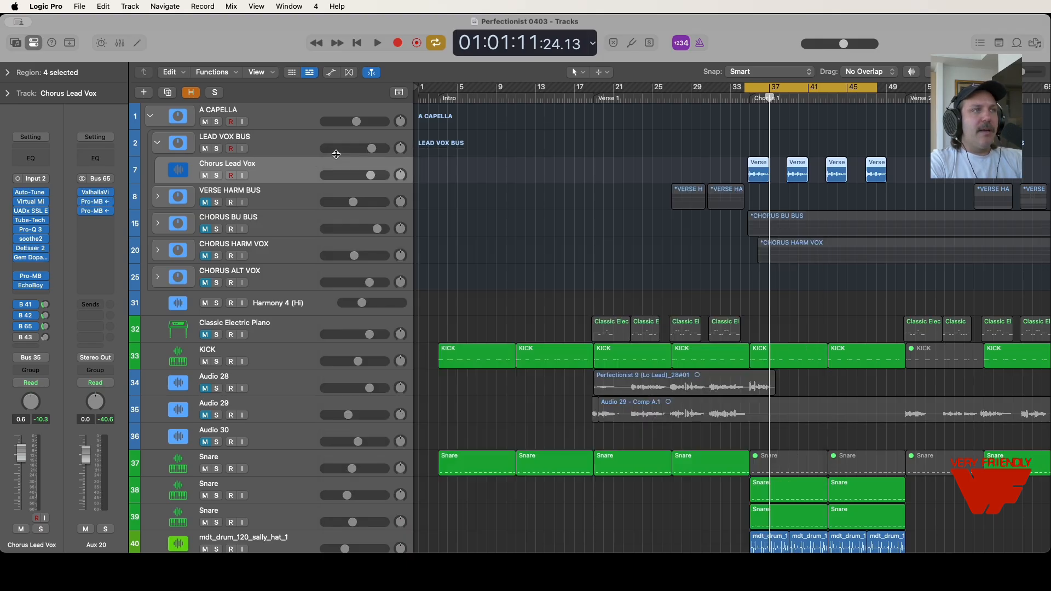
Set the ValhallaVintageVerb decay on Aux 20 to 3.66 s and close the plug-in
click(95, 196)
drag(294, 317, 294, 305)
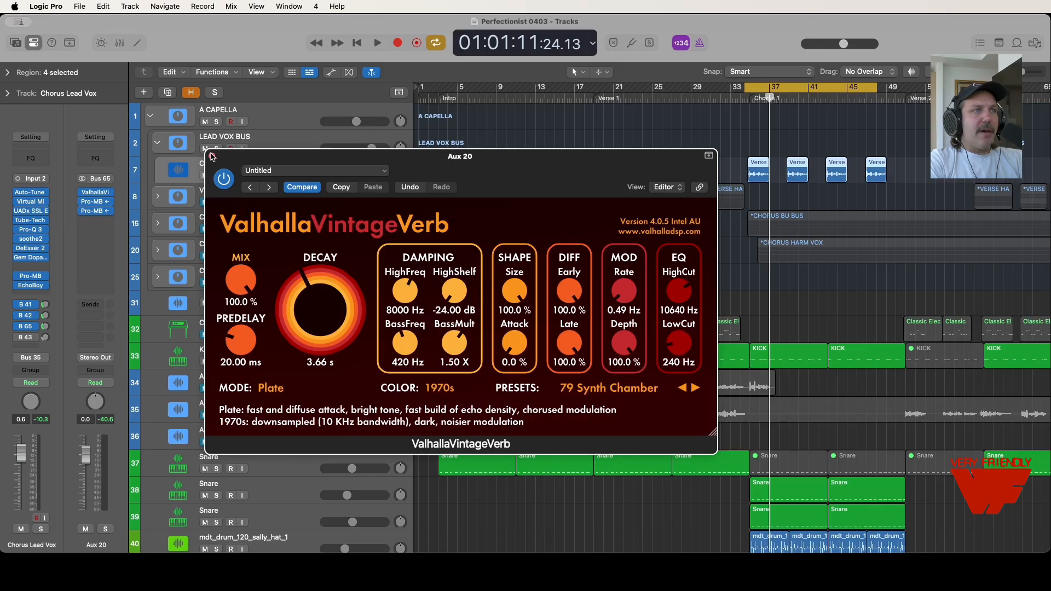
click(212, 157)
Check the side-chain source and band settings of the last Pro-MB insert on Aux 20
click(97, 212)
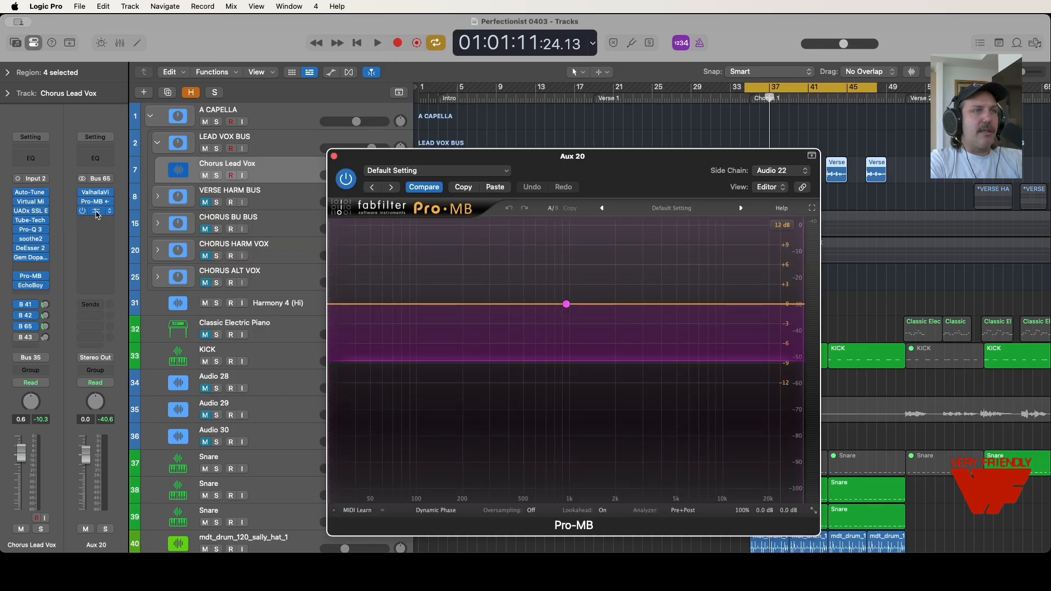
click(97, 212)
click(346, 167)
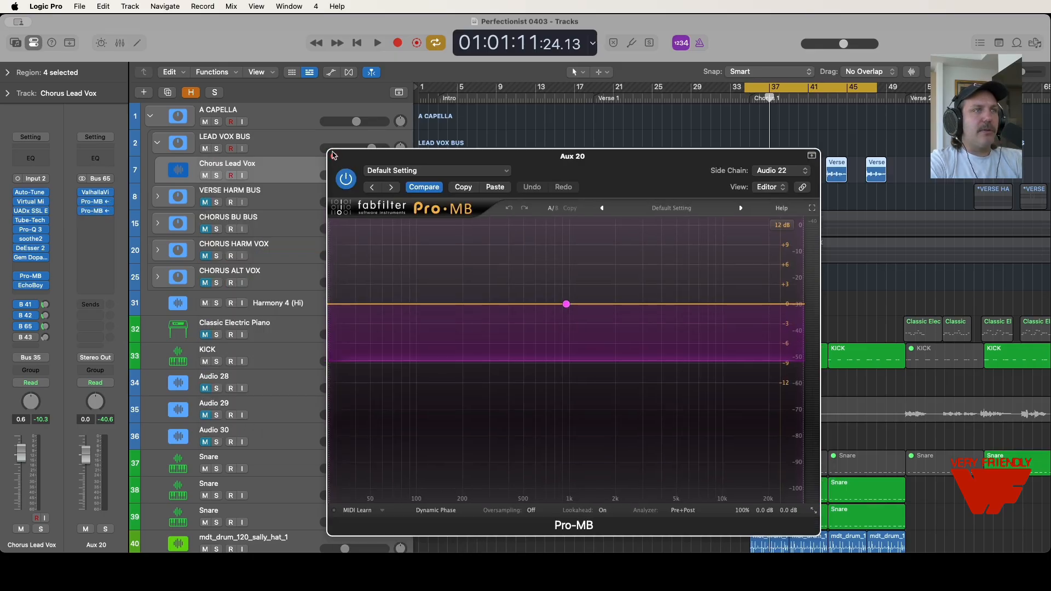
click(334, 157)
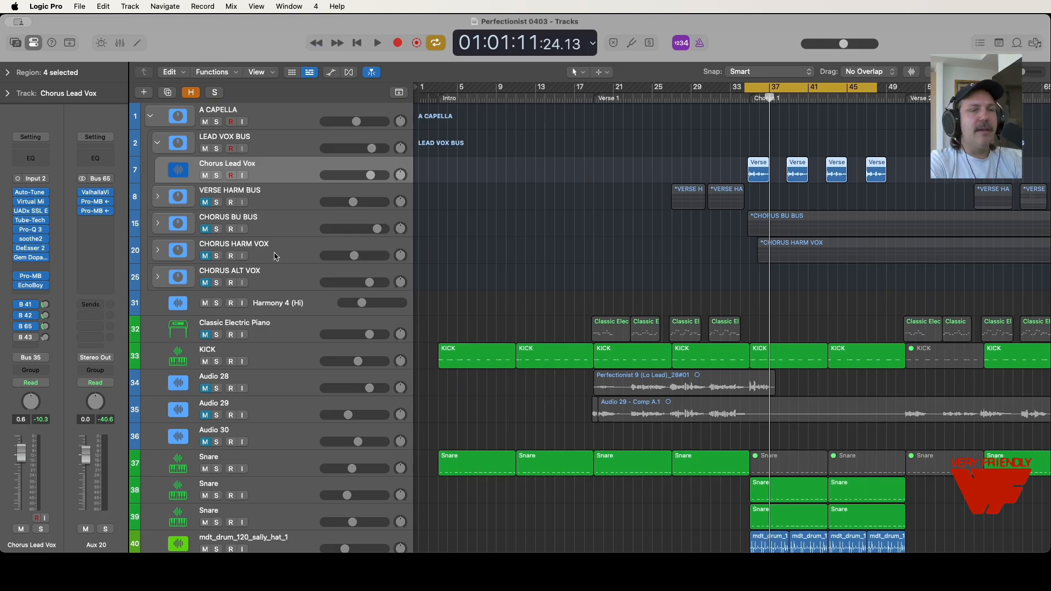
Audition Chorus 1 in the full mix with the Bus 65 reverb on the lead vocal, then stop playback
key(space)
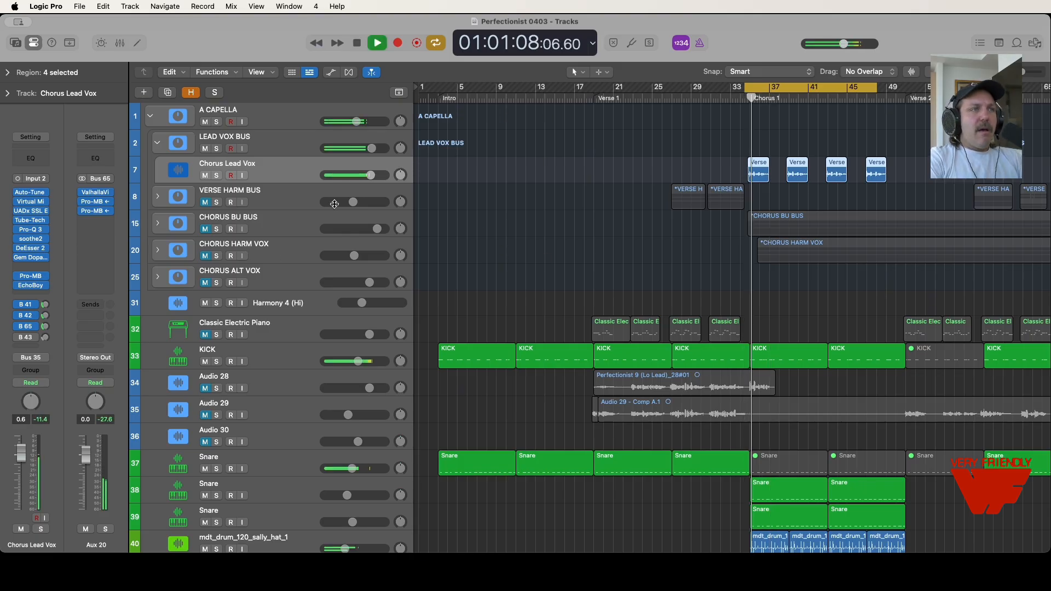
mouse_move(46, 328)
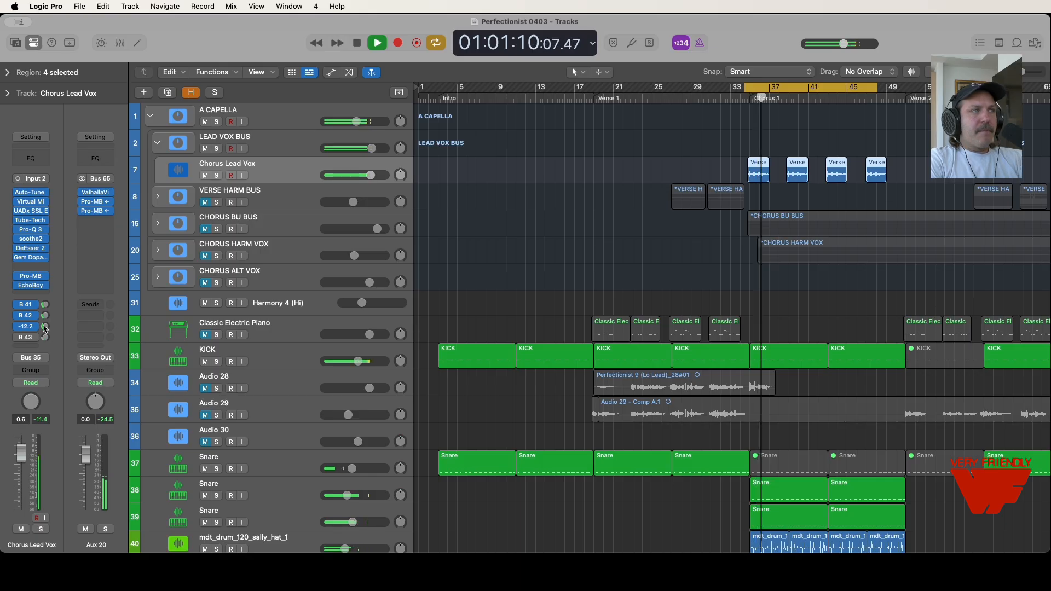
key(space)
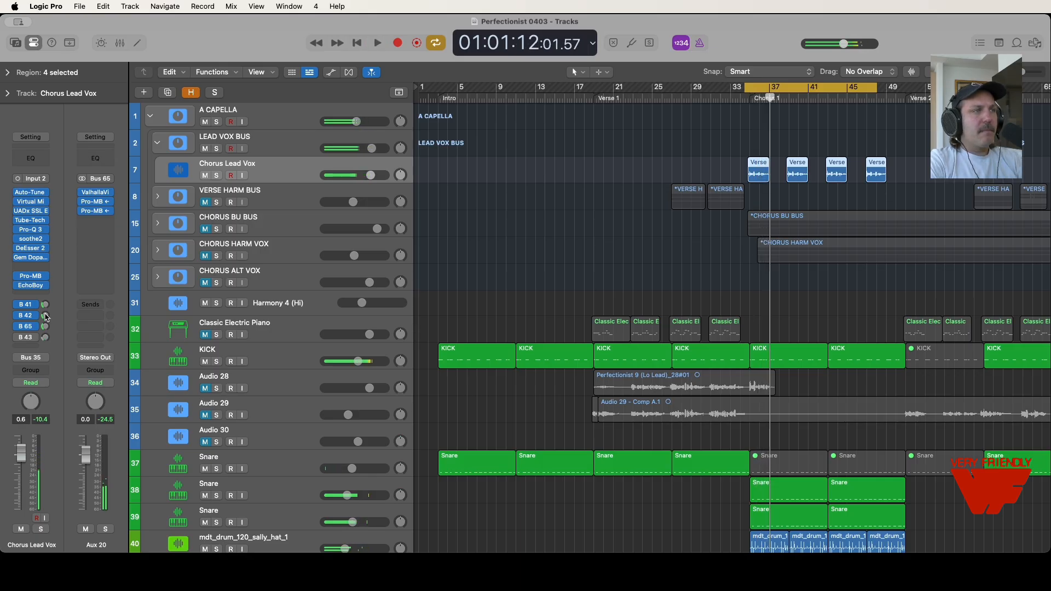
Enable the Bus 43 send on Chorus Lead Vox and set the ValhallaVintageVerb decay on Verb 1 to 1.06 s
click(46, 315)
click(46, 337)
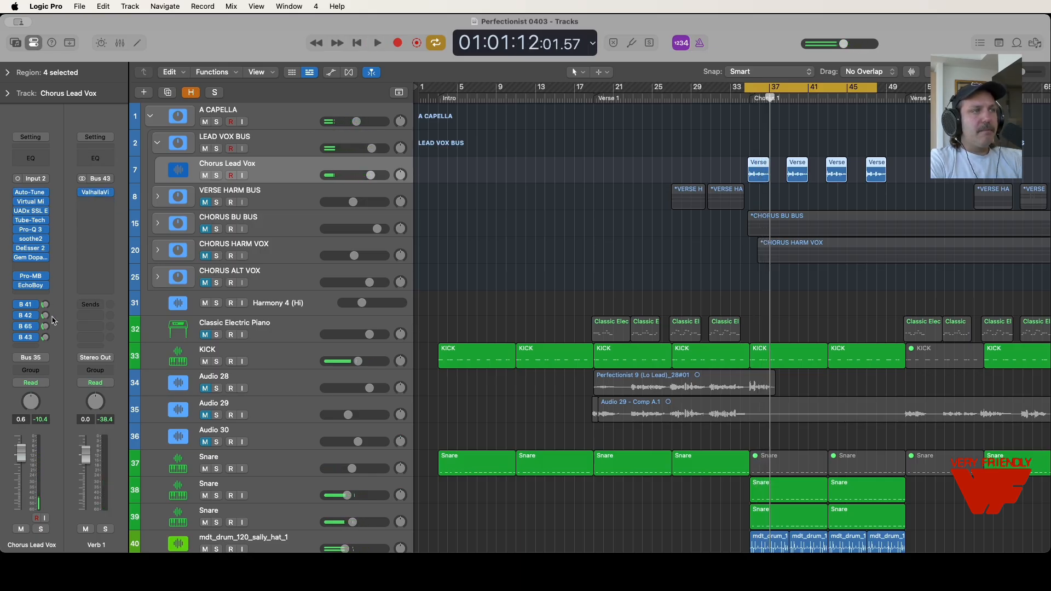
click(95, 192)
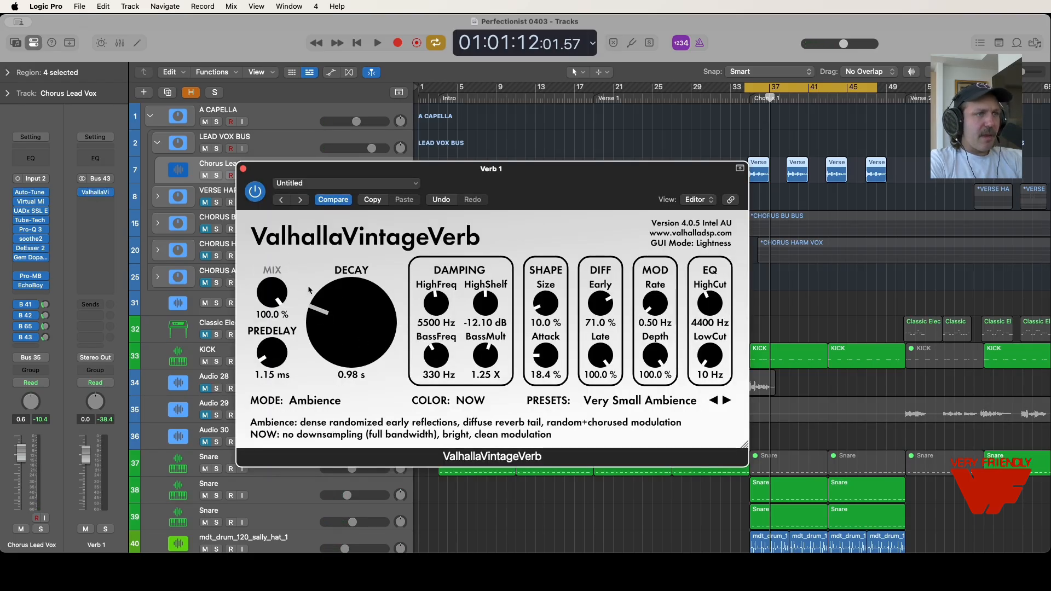
scroll(328, 324, up, 2)
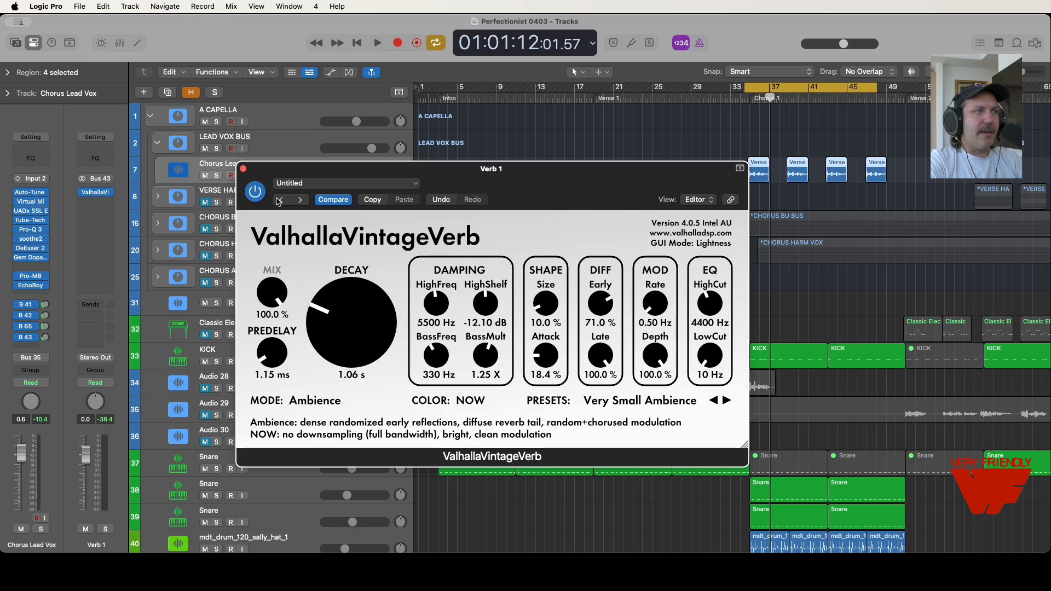
click(244, 170)
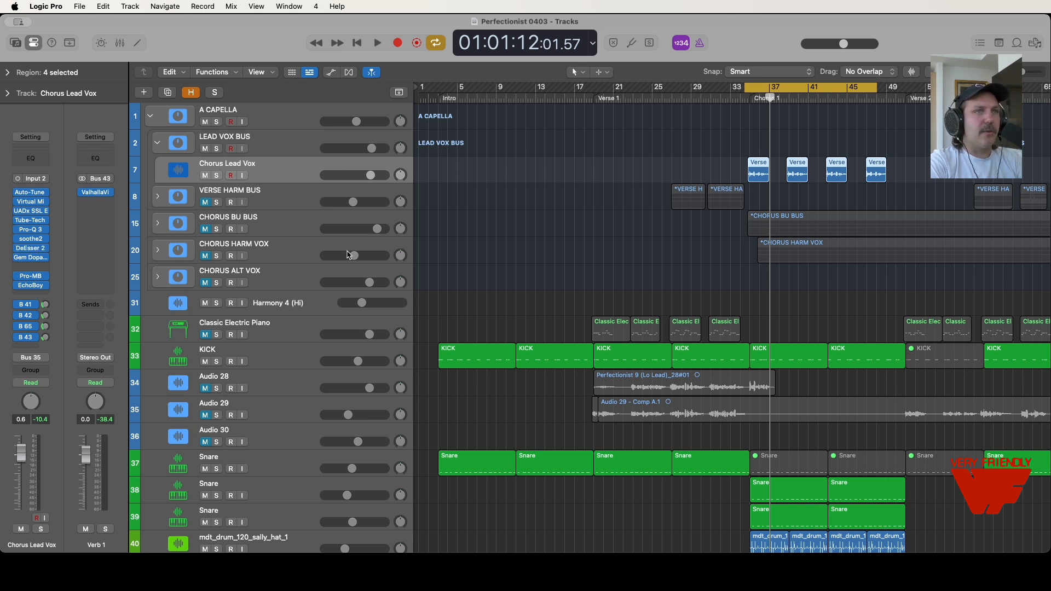
Bypass all four inserts and the Bus 46 send on LEAD VOX BUS, then audition Chorus 1 briefly without them
click(273, 142)
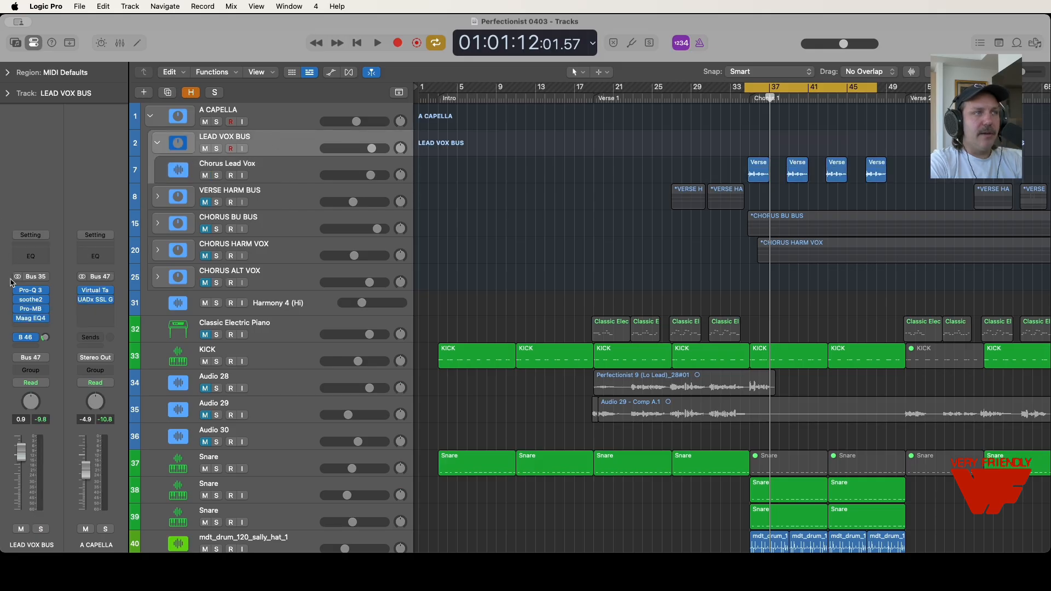
drag(14, 289, 19, 344)
key(space)
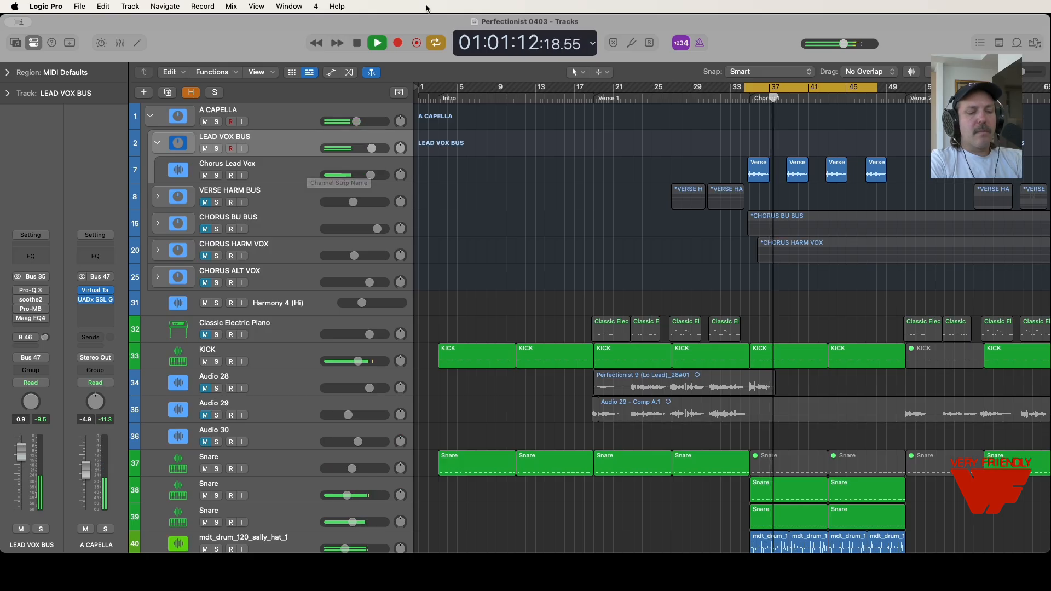
key(space)
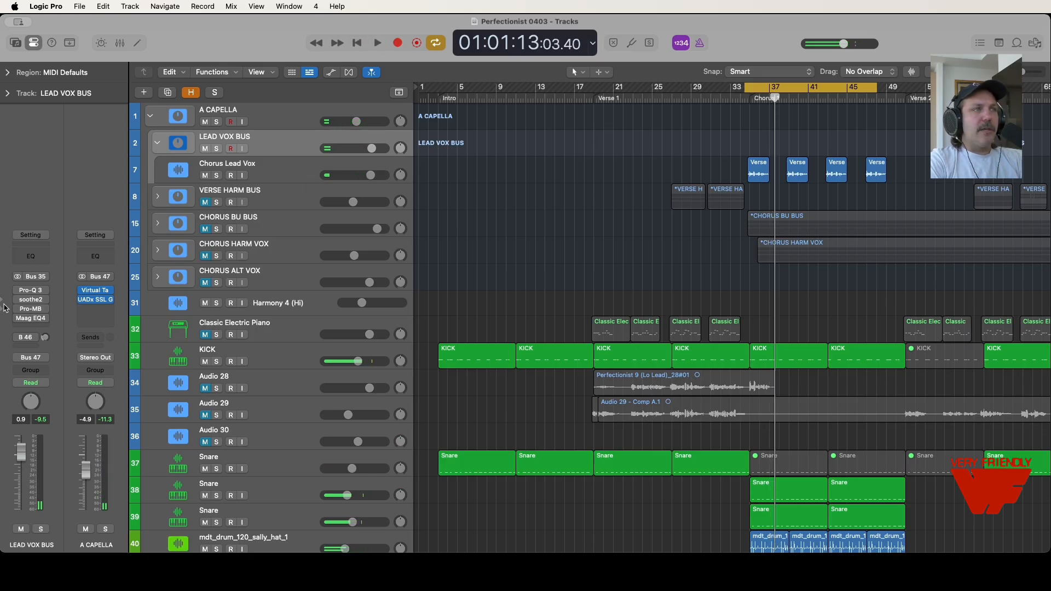
Re-enable Pro-Q 3 and soothe2 on LEAD VOX BUS and open the Pro-Q 3 settings
click(286, 179)
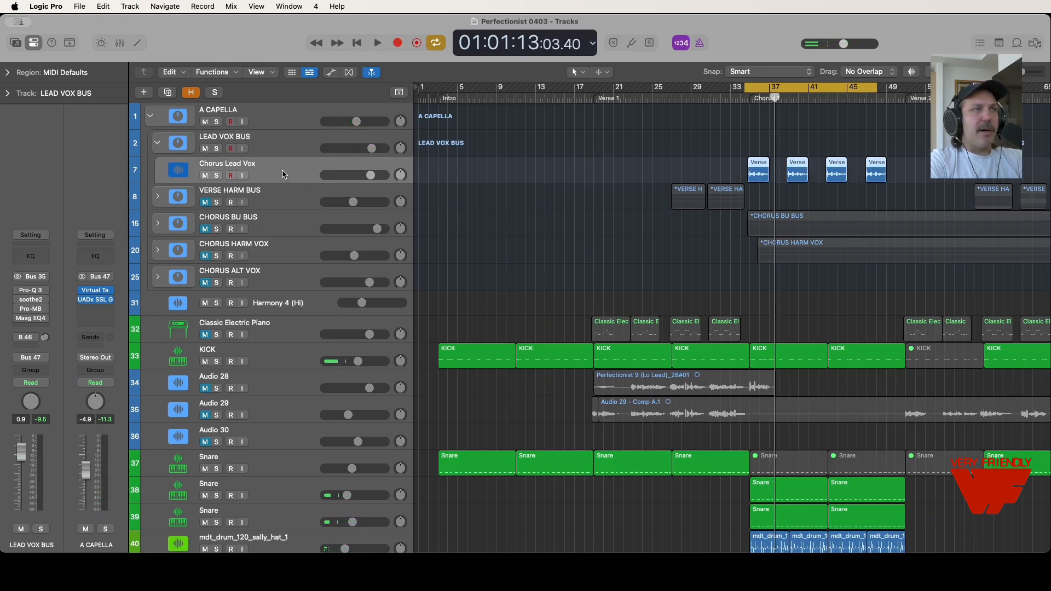
click(298, 145)
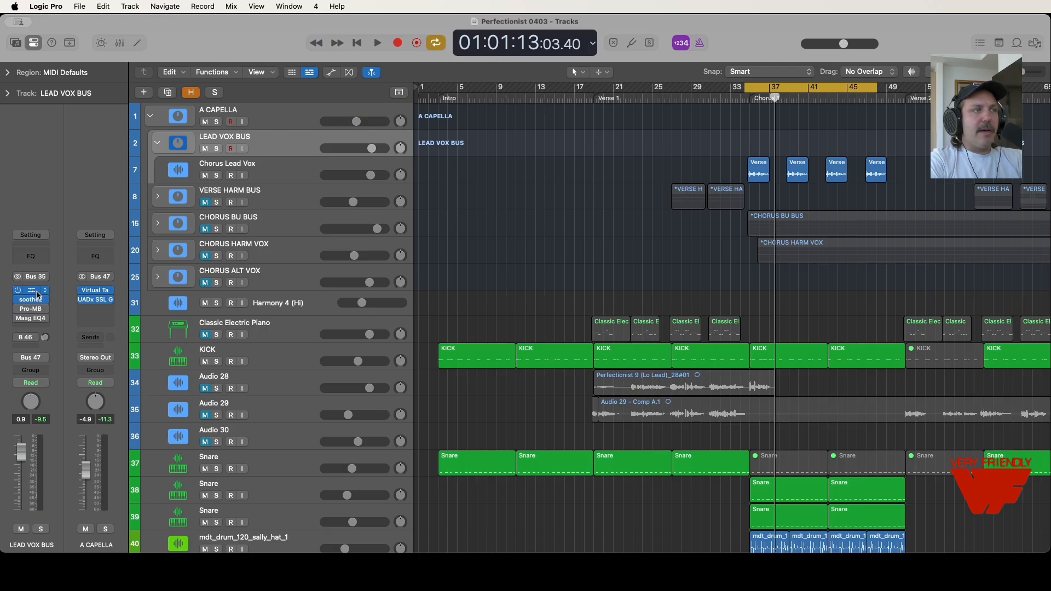
click(34, 294)
Boost the green Pro-Q 3 bell band to +30 dB during playback and move it to 2813.7 Hz
drag(608, 289, 610, 316)
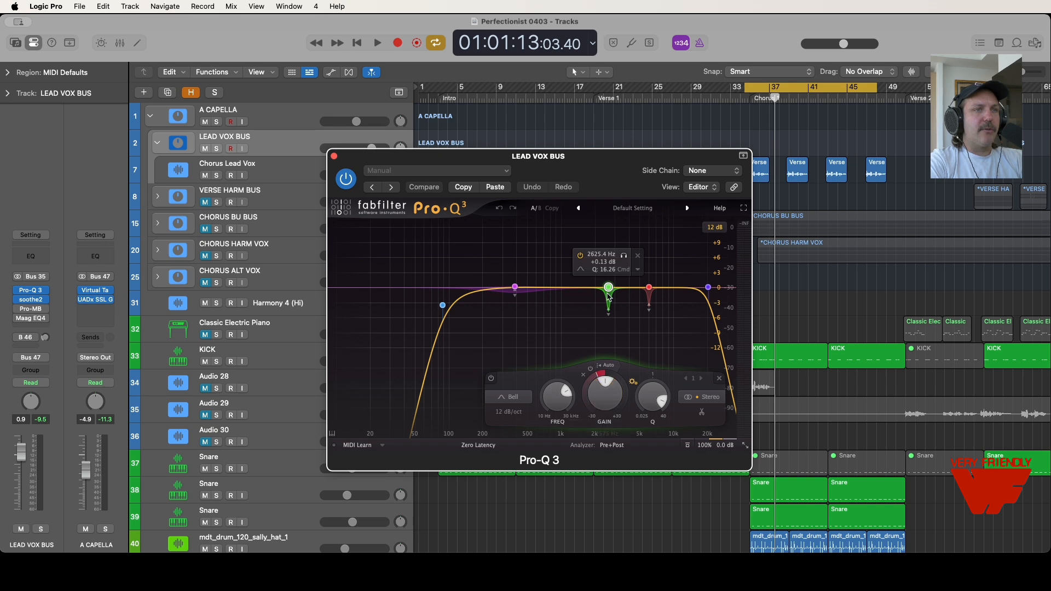
key(space)
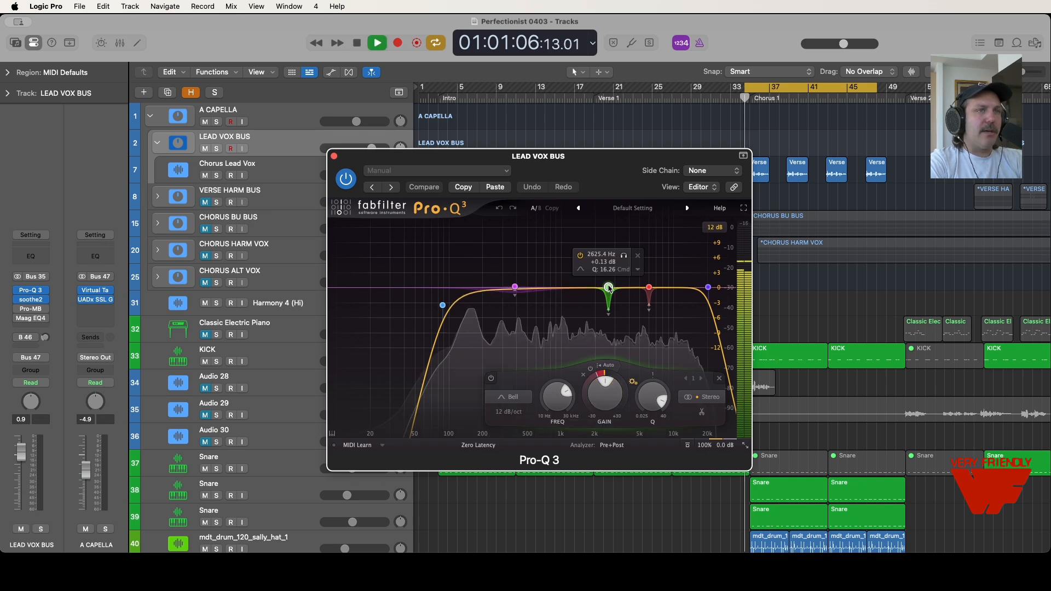
drag(609, 289, 614, 106)
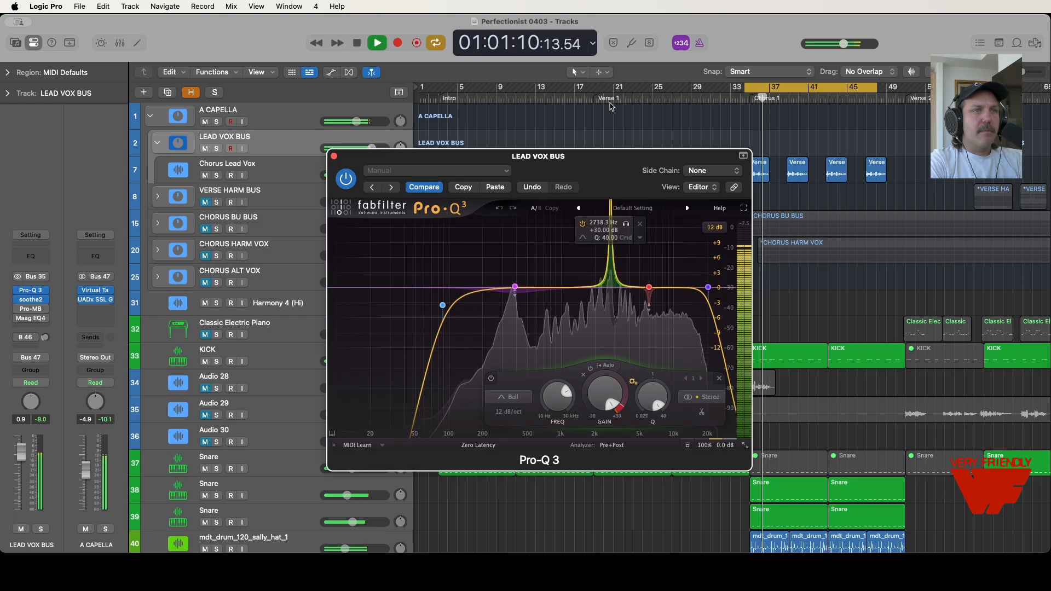
key(space)
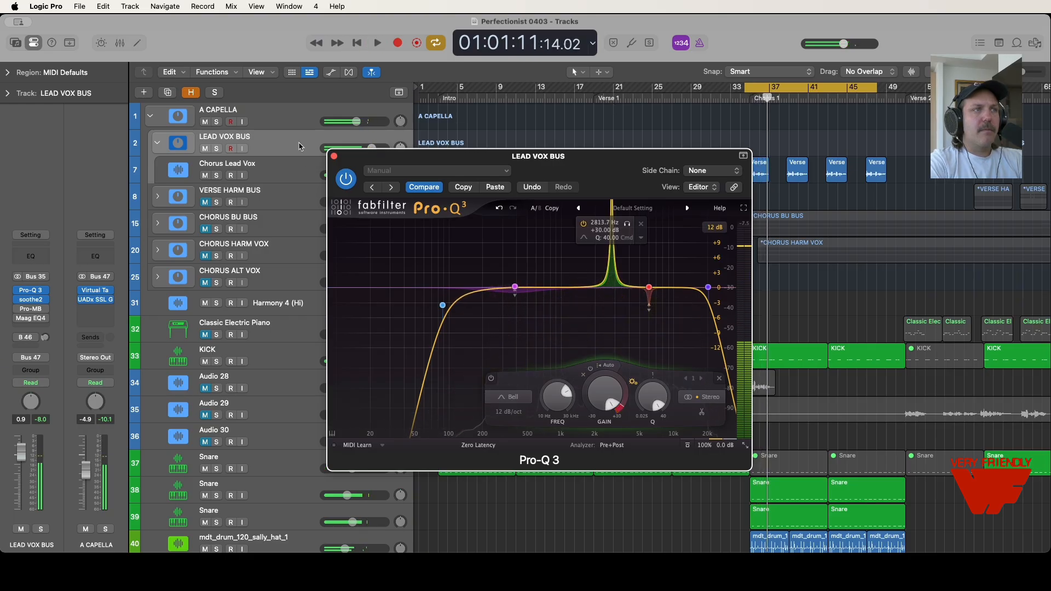
Solo LEAD VOX BUS and lower the green Pro-Q 3 band's gain to +0.50 dB during playback, then stop
click(217, 148)
key(space)
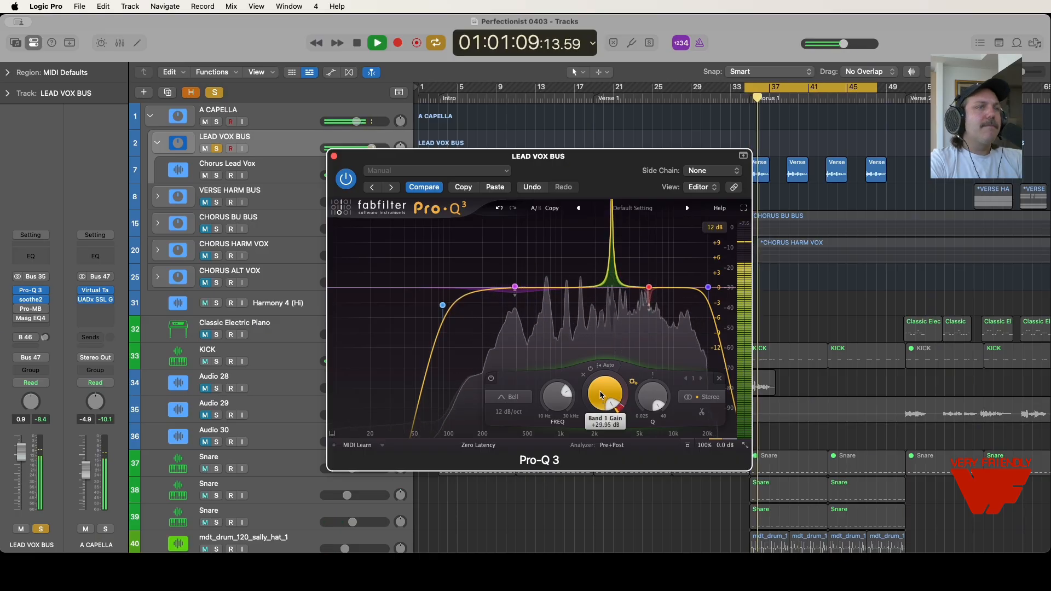
drag(600, 394, 603, 475)
key(space)
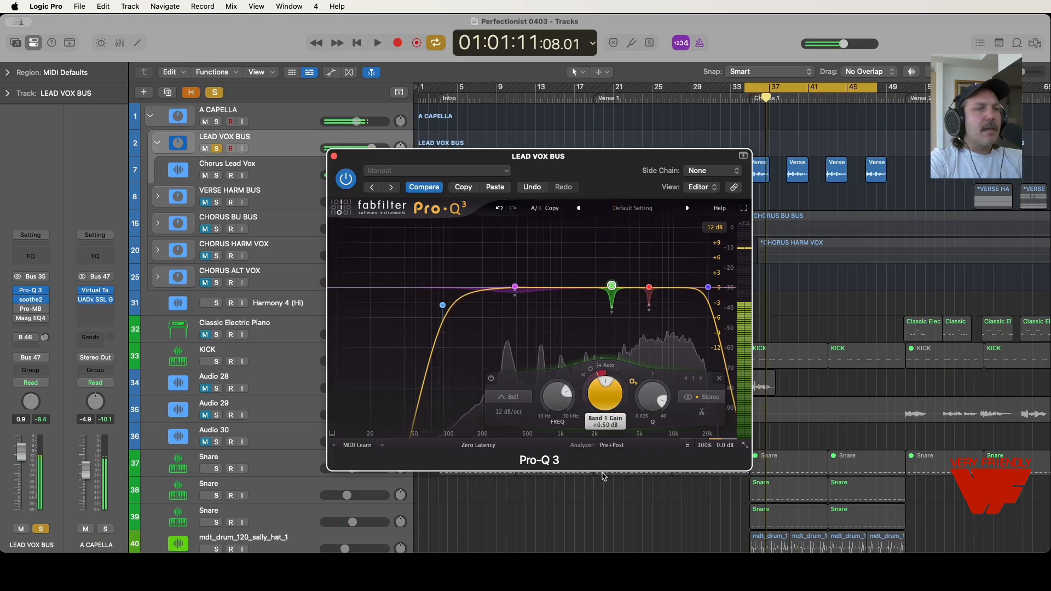
click(611, 445)
Inspect the settings of the green and purple Pro-Q 3 bands on LEAD VOX BUS, then close the equalizer
click(613, 290)
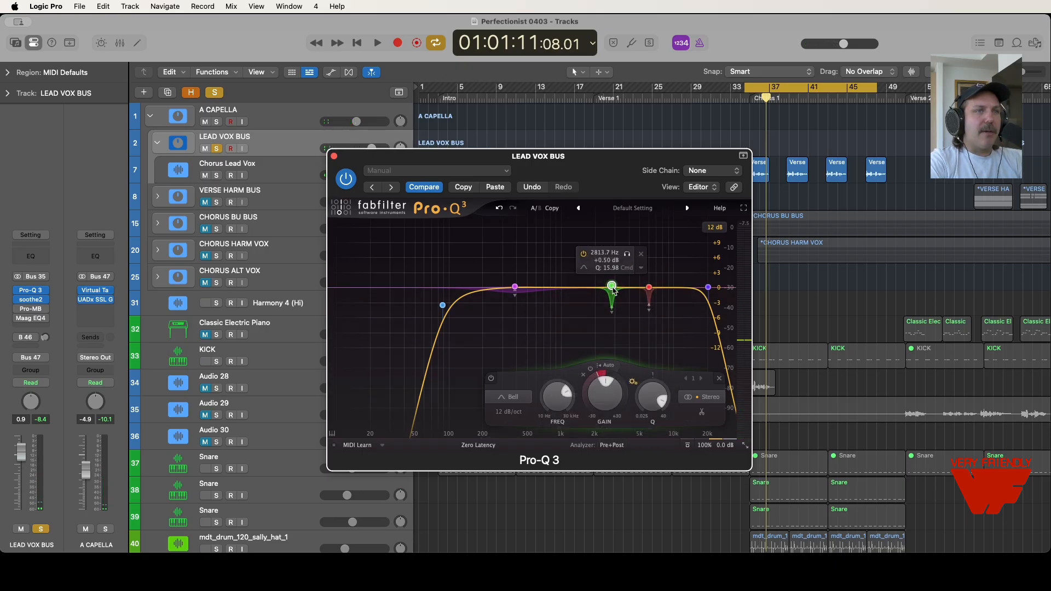
click(514, 287)
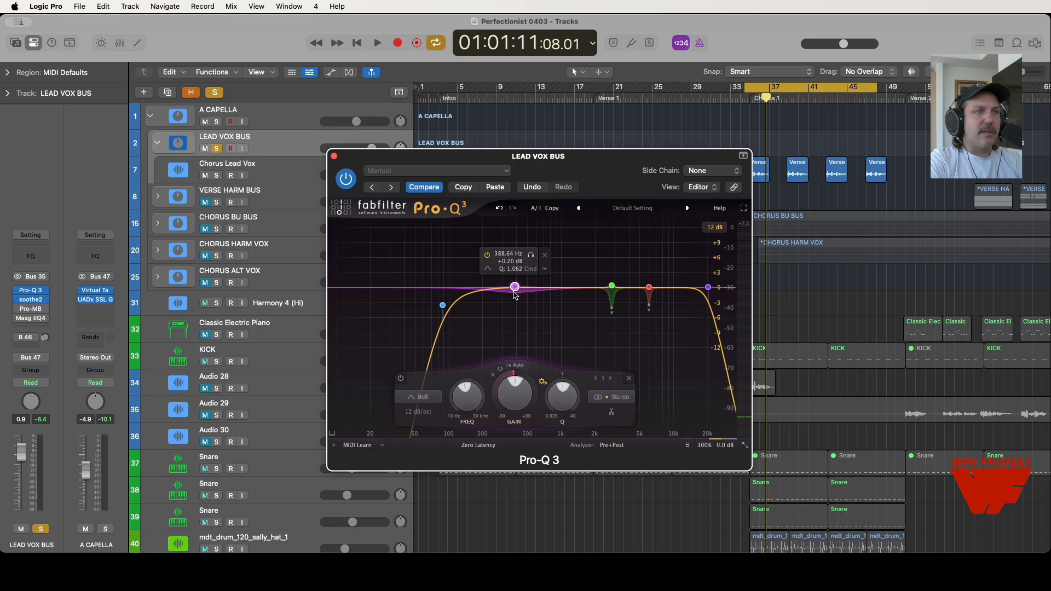
click(333, 156)
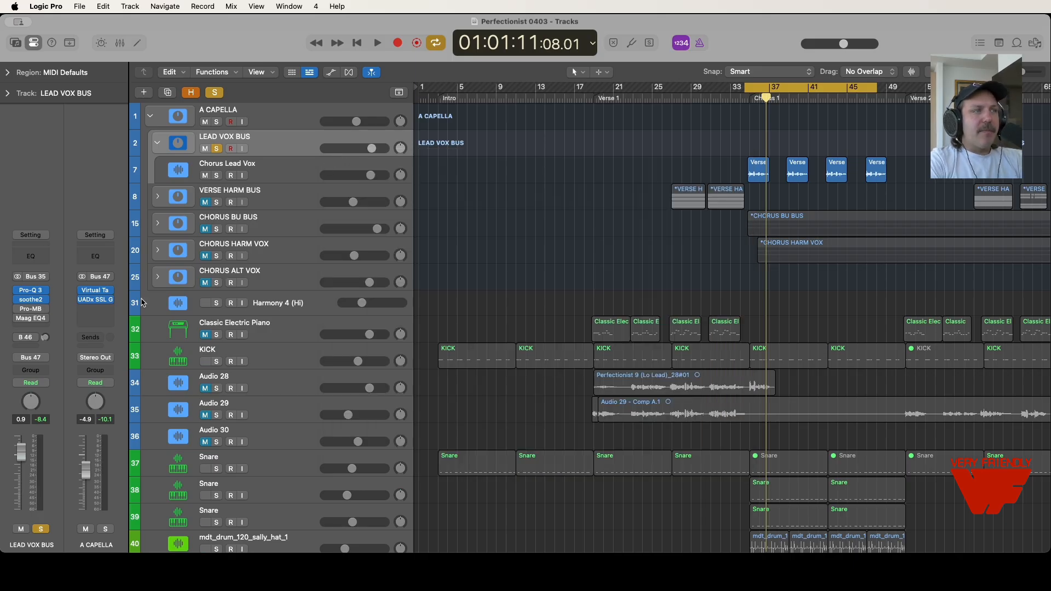
Re-enable Pro-MB and Maag EQ4 on LEAD VOX BUS and review the settings of both plug-ins
click(29, 310)
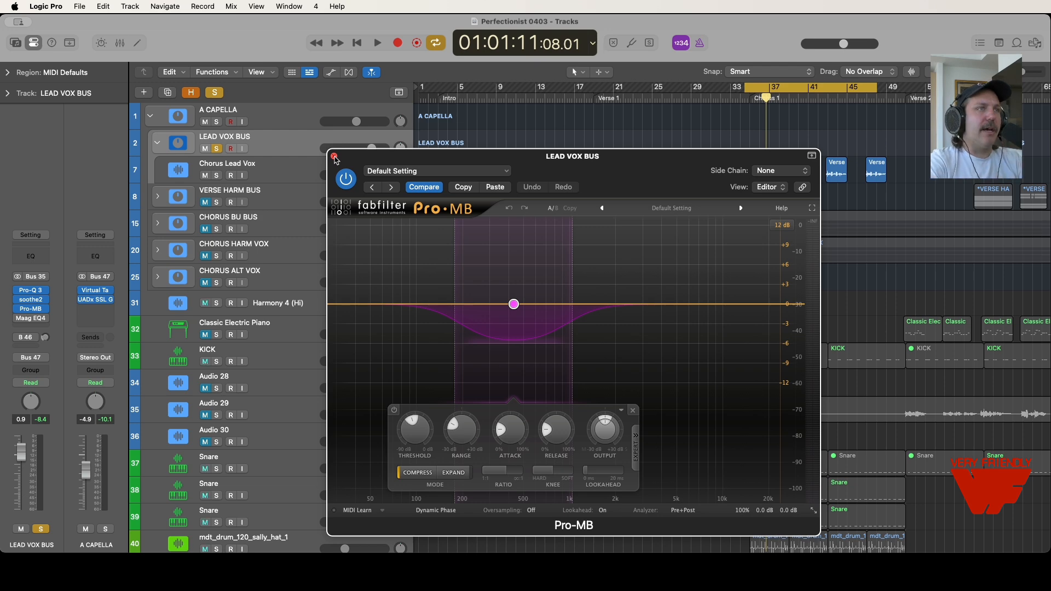
click(335, 157)
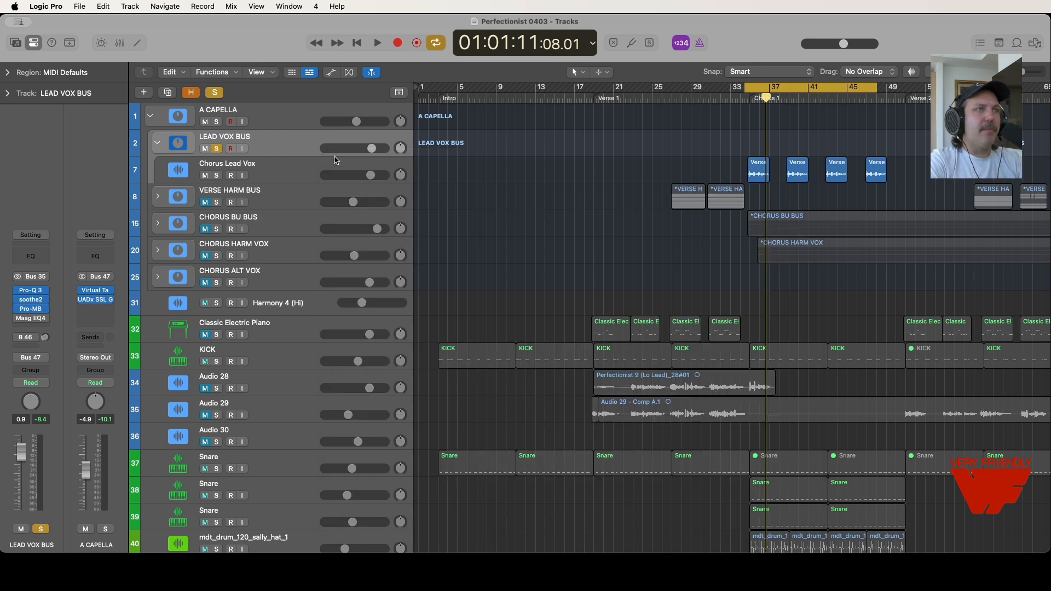
click(33, 318)
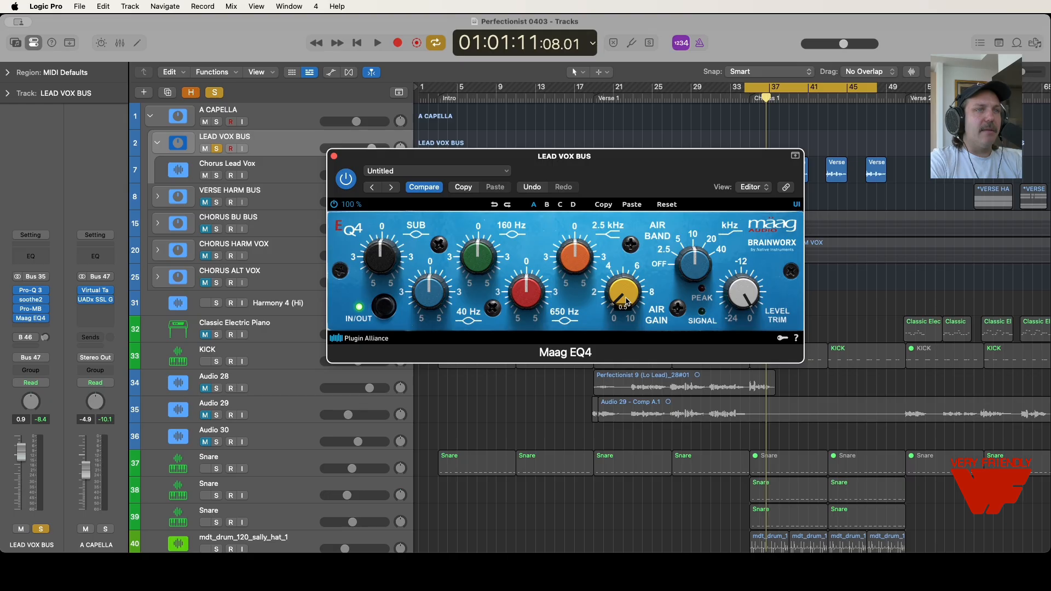
click(334, 157)
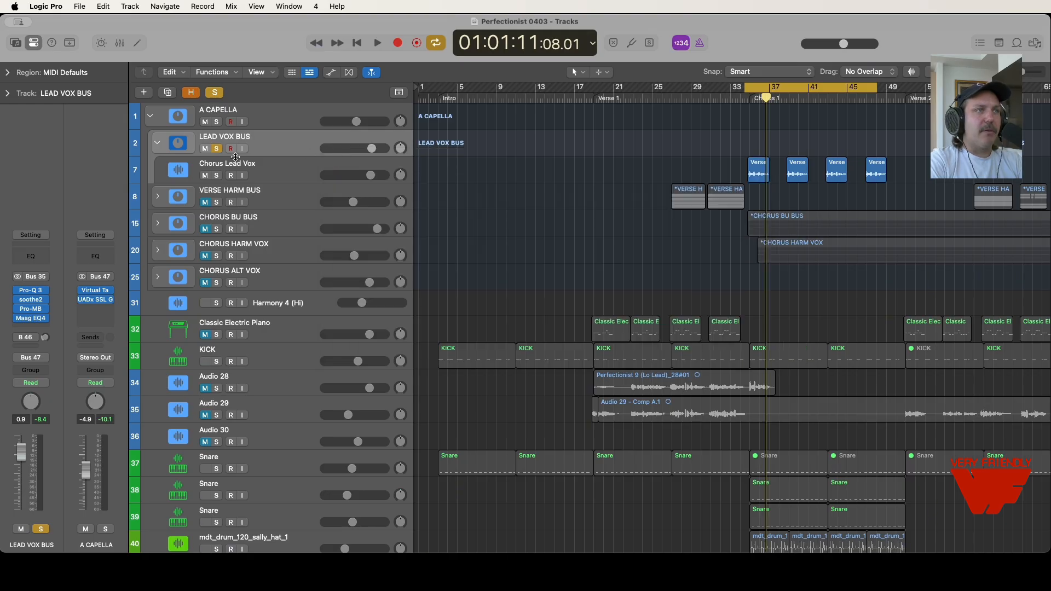
Unmute VERSE HARM BUS, CHORUS BU BUS, CHORUS HARM VOX and CHORUS ALT VOX, and clear the LEAD VOX BUS solo
click(205, 202)
click(206, 229)
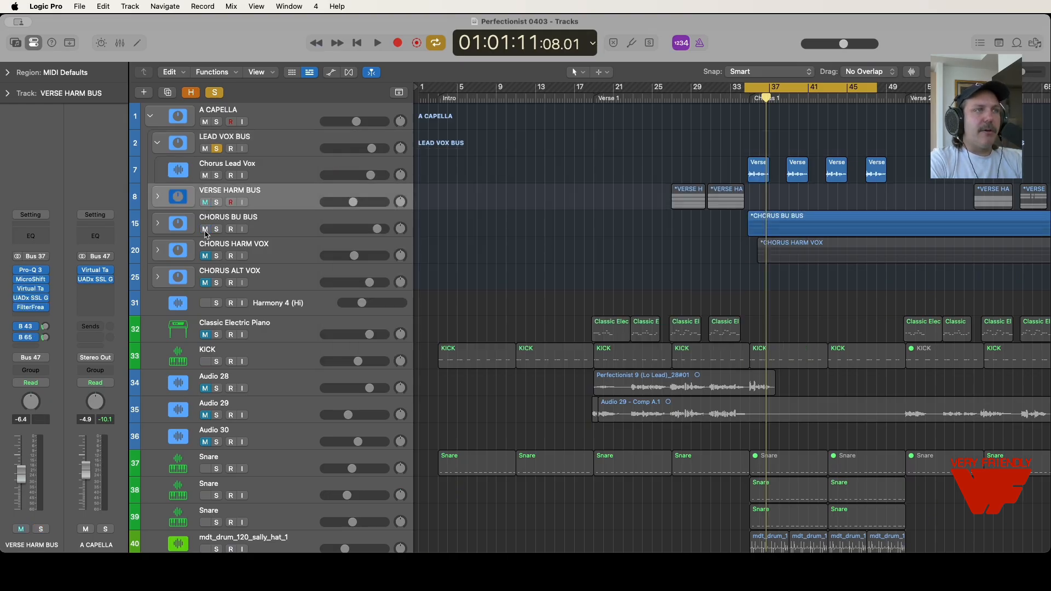
click(218, 92)
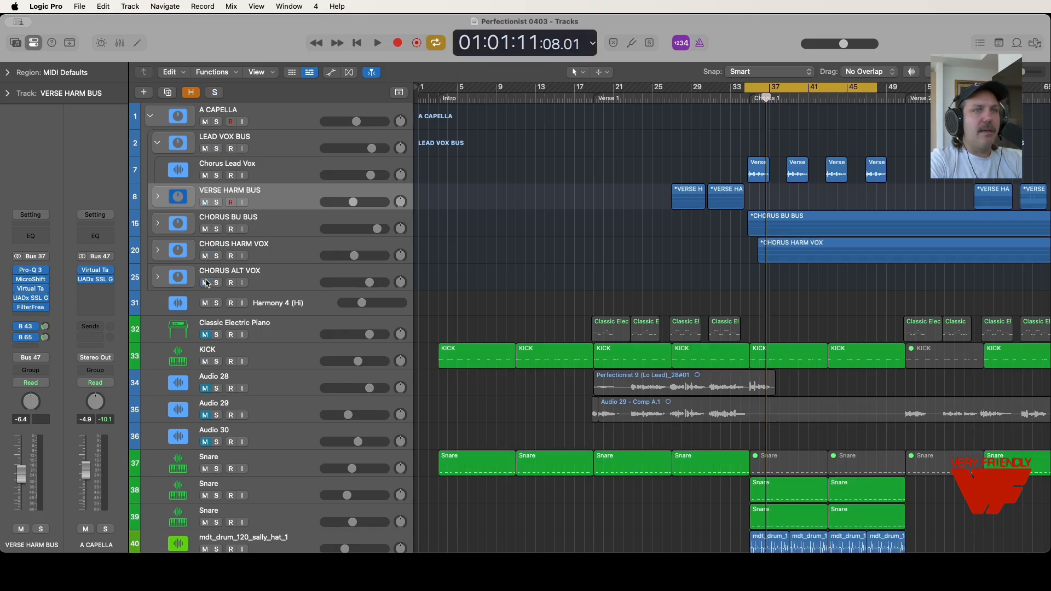
Play the full mix through Chorus 1 and turn off cycle mode during playback
key(space)
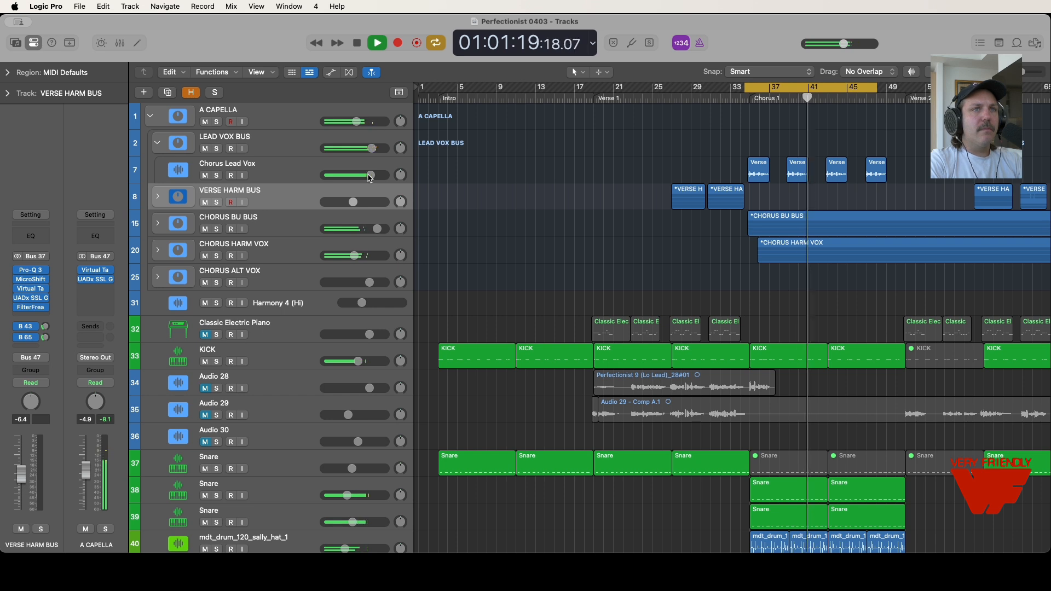
click(836, 91)
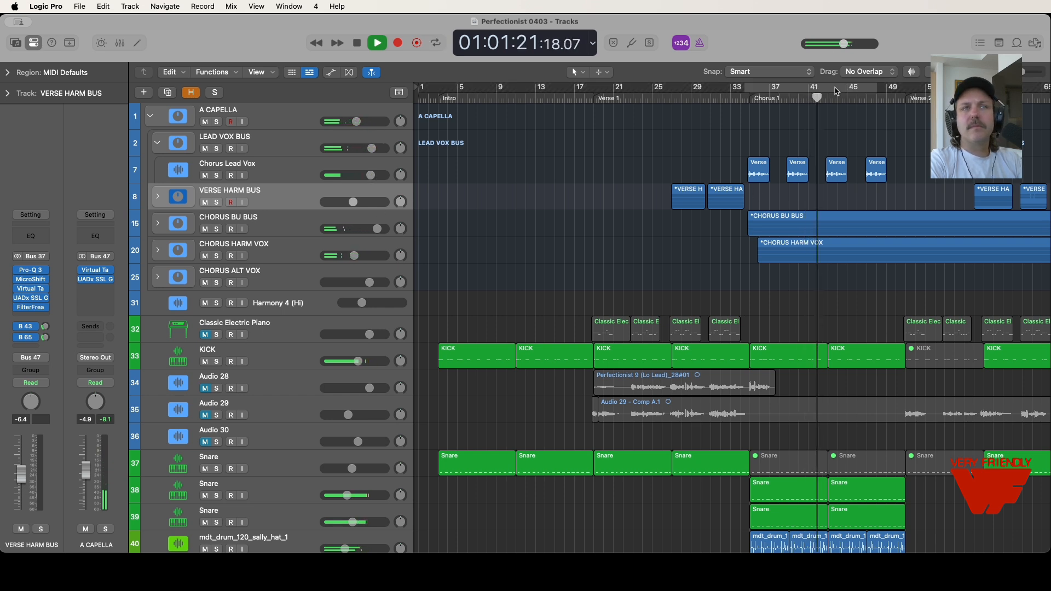
scroll(903, 247, down, 2)
scroll(914, 257, up, 2)
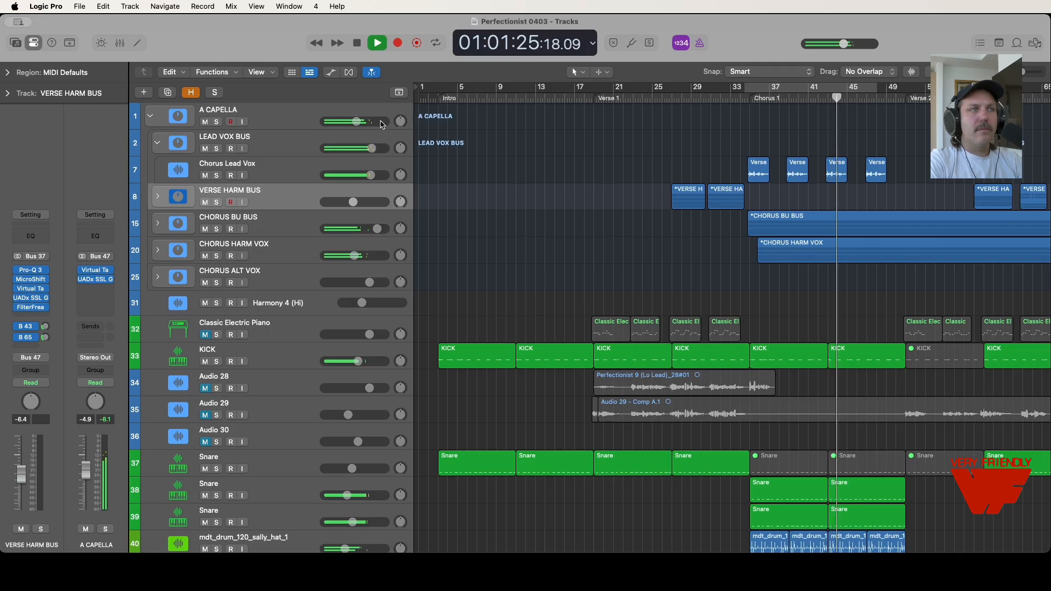
Review the channel strips of A CAPELLA, LEAD VOX BUS and Chorus Lead Vox in turn, stopping playback
click(296, 123)
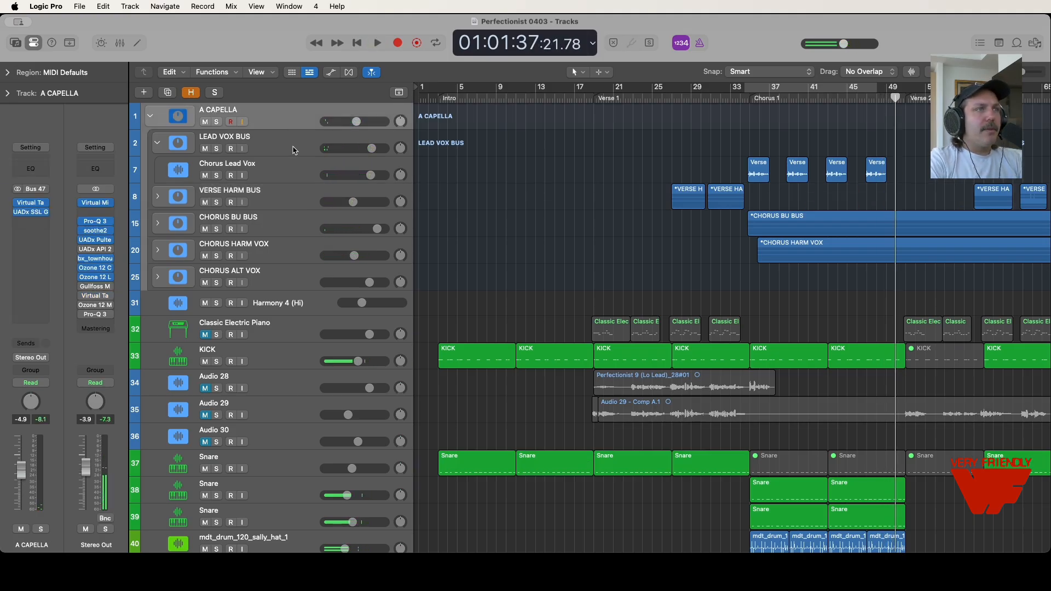
click(295, 150)
click(295, 174)
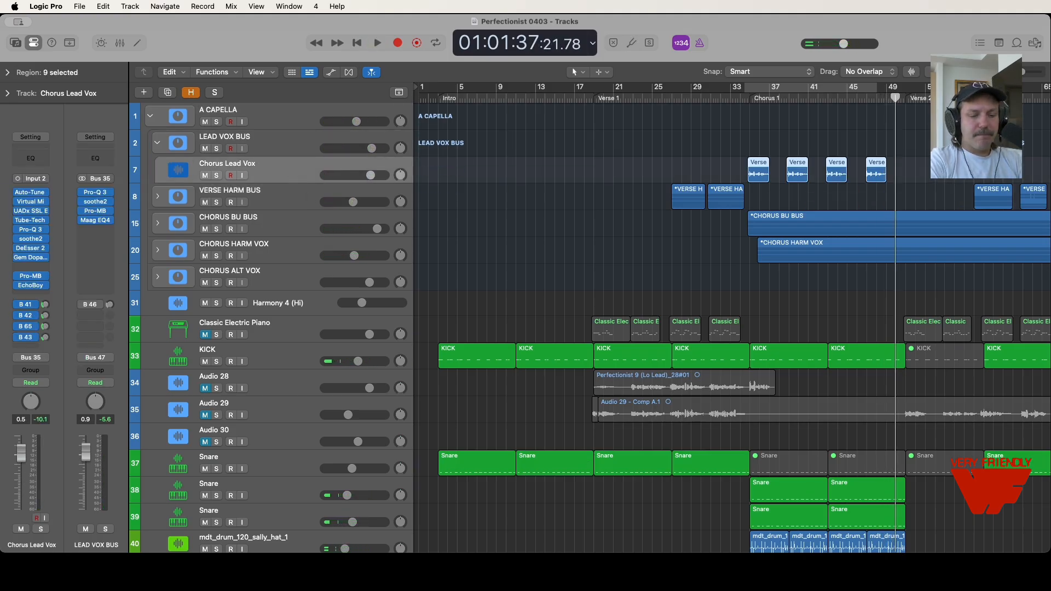